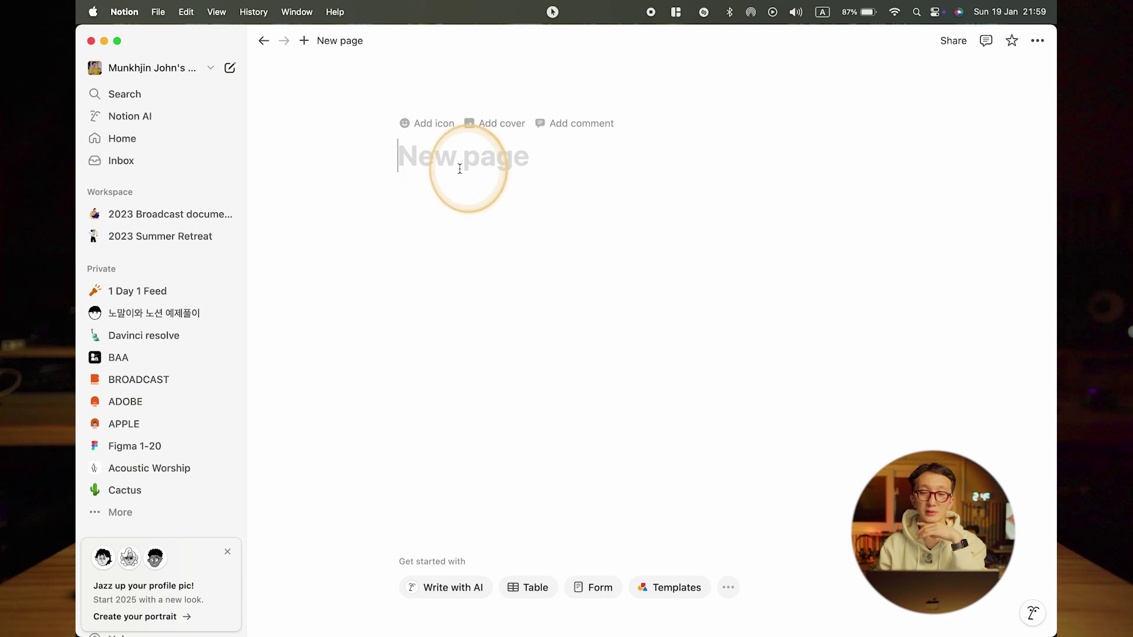
- Title the new page "Test" and write a Mongolian self-introduction line with the person's name, ending in an ellipsis
key("BackSpace")
type("tex")
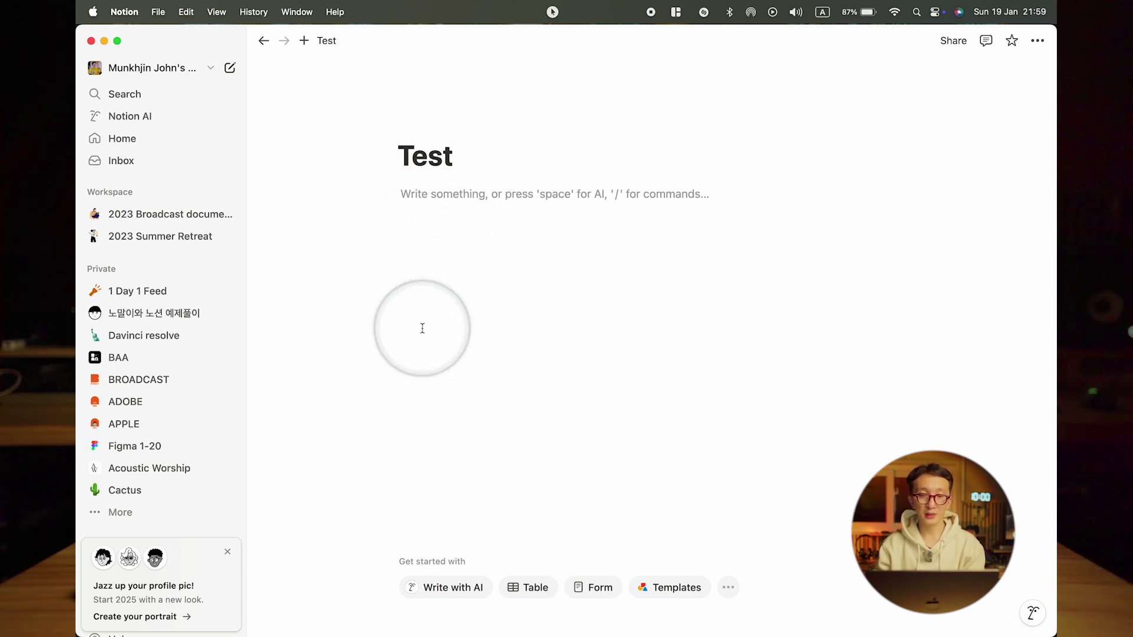
type("s")
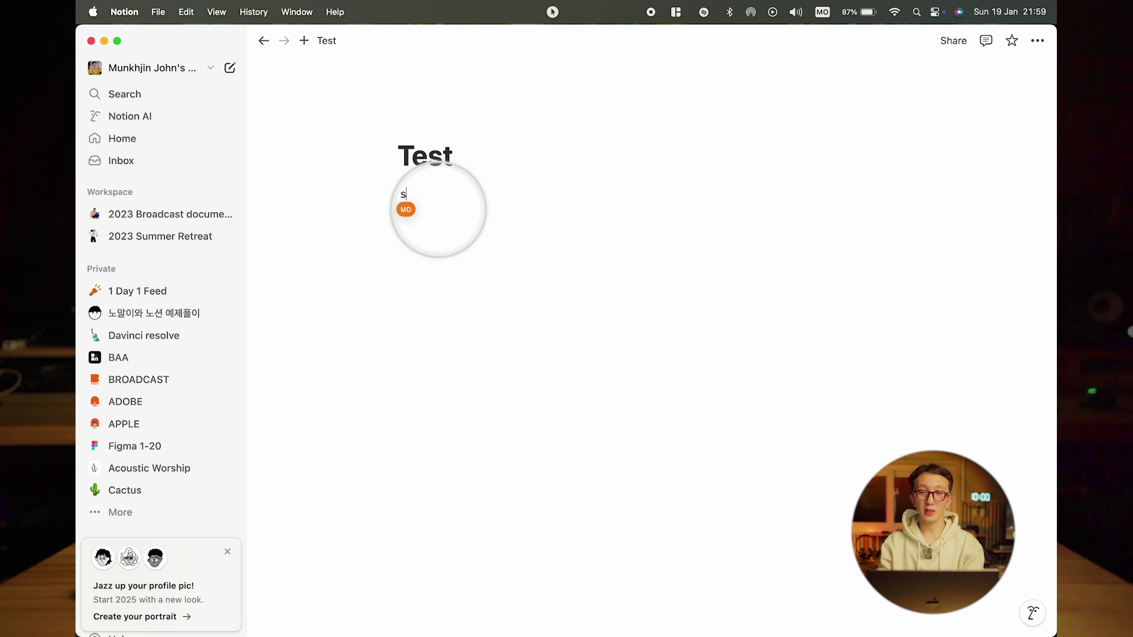
key("BackSpace")
type("Намайг Мөнхжин гэдэг.")
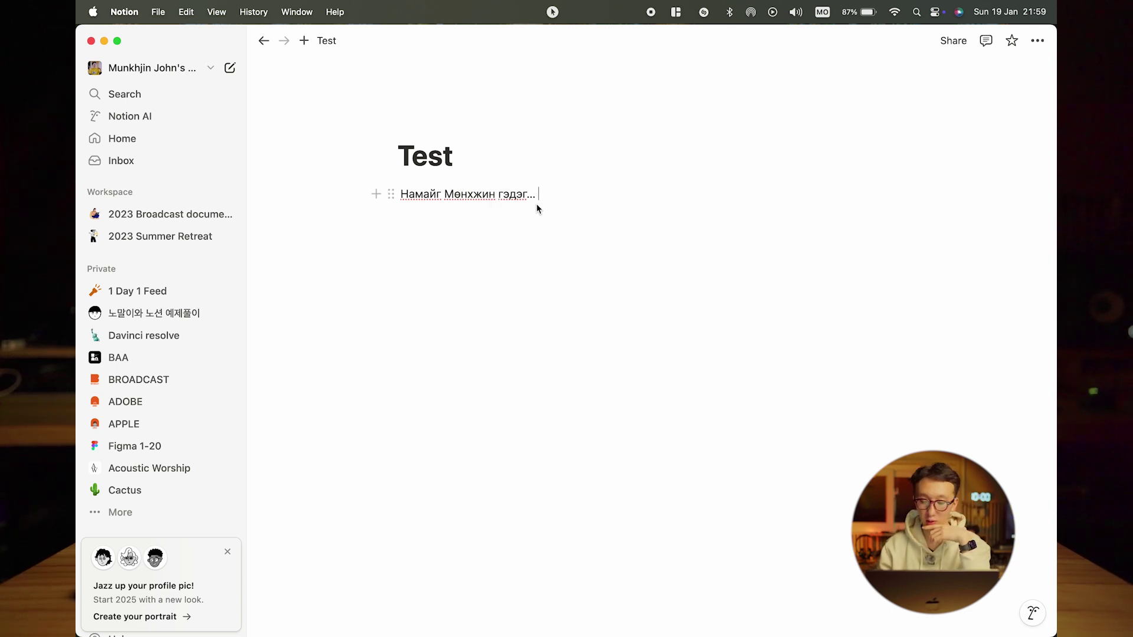
key("BackSpace")
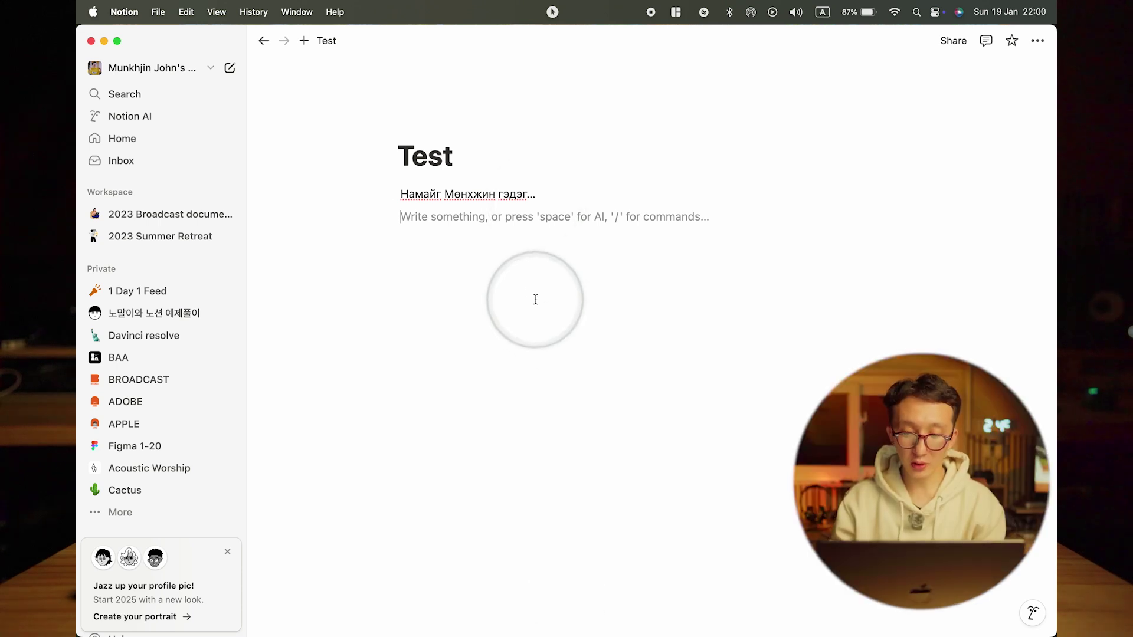
type("/")
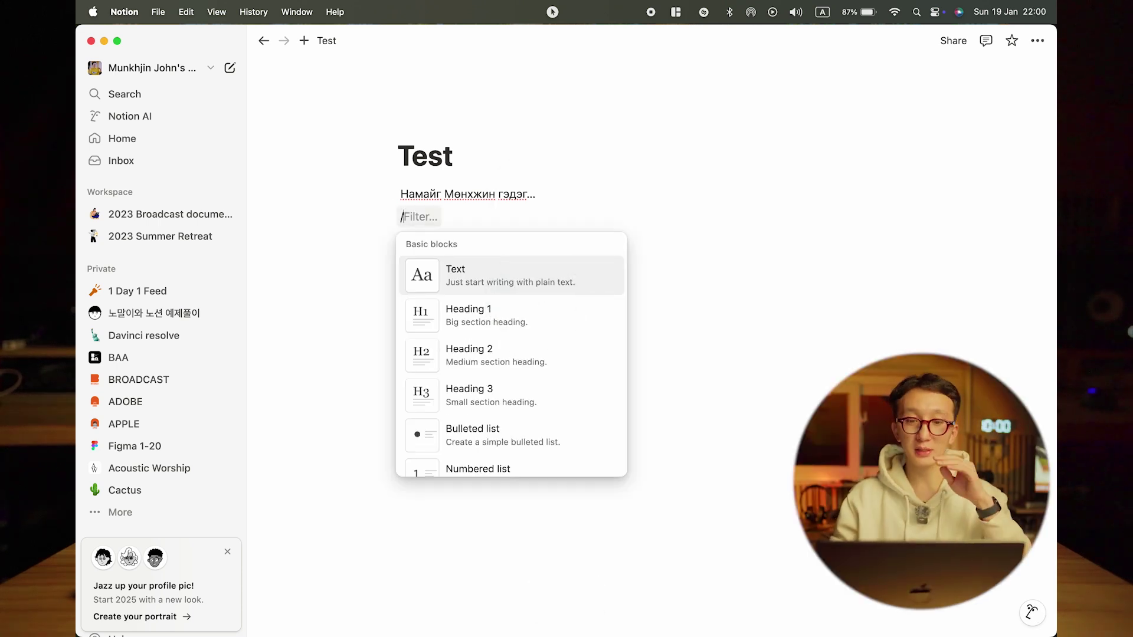
type("////////")
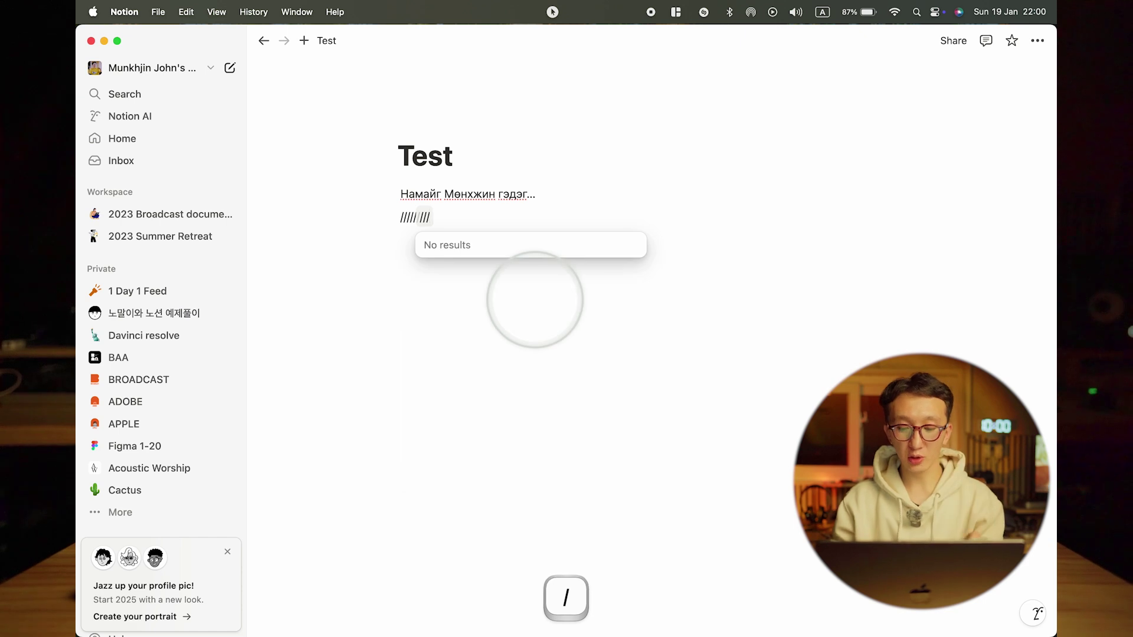
key("super+shift+Left")
key("BackSpace")
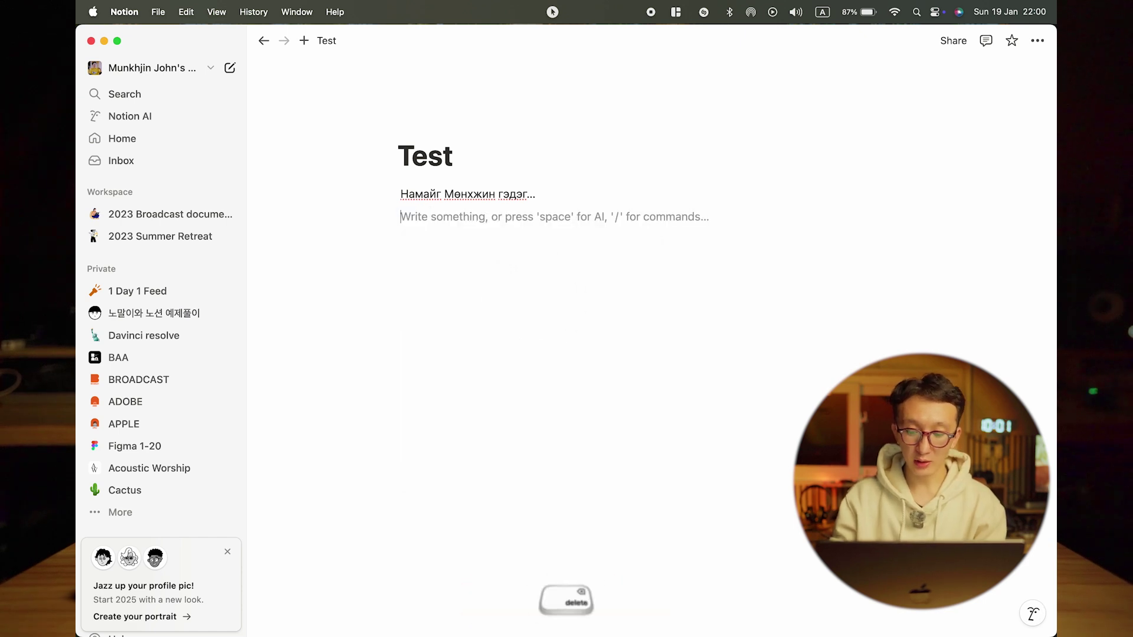
- Add a Heading 1 block reading "Тест" below the introduction line
type("/")
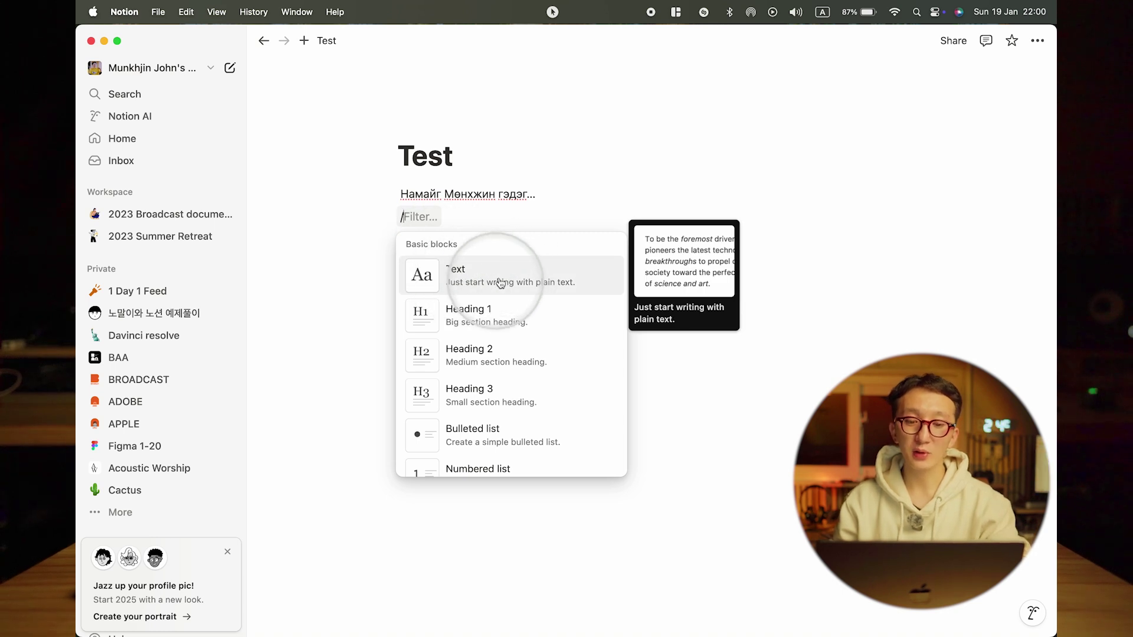
left_click(493, 320)
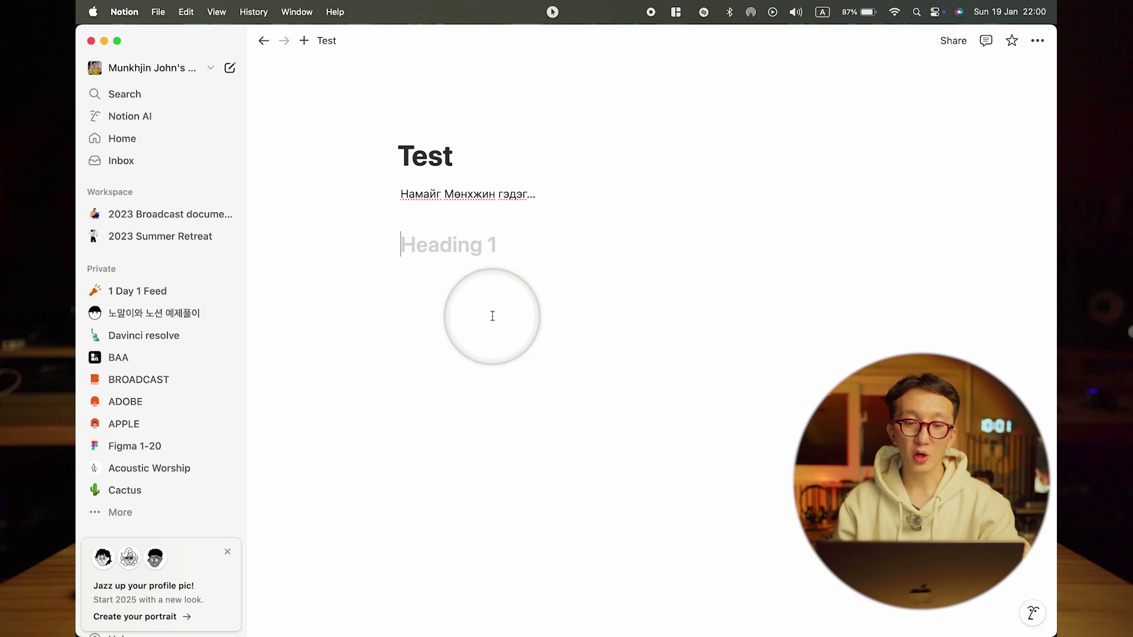
type("M-")
key("Caps_Lock")
key("BackSpace")
type("Тест")
key("Return")
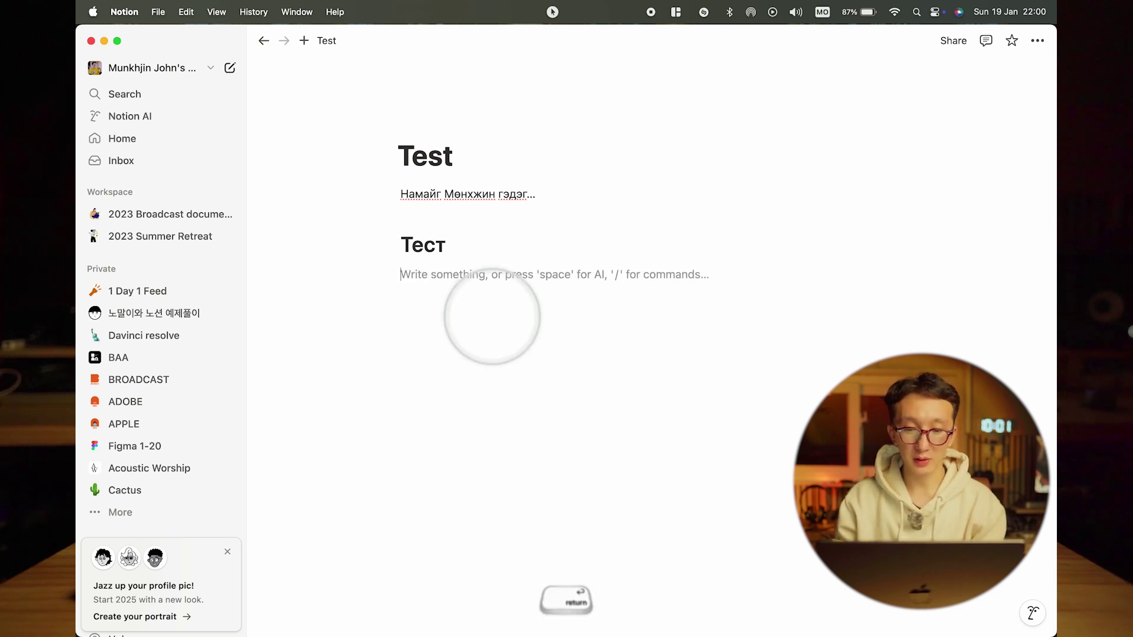
- Add a bulleted list under the heading with the items "сүү авах" and "шалаа угаах", and end the list
key("Caps_Lock")
type("/")
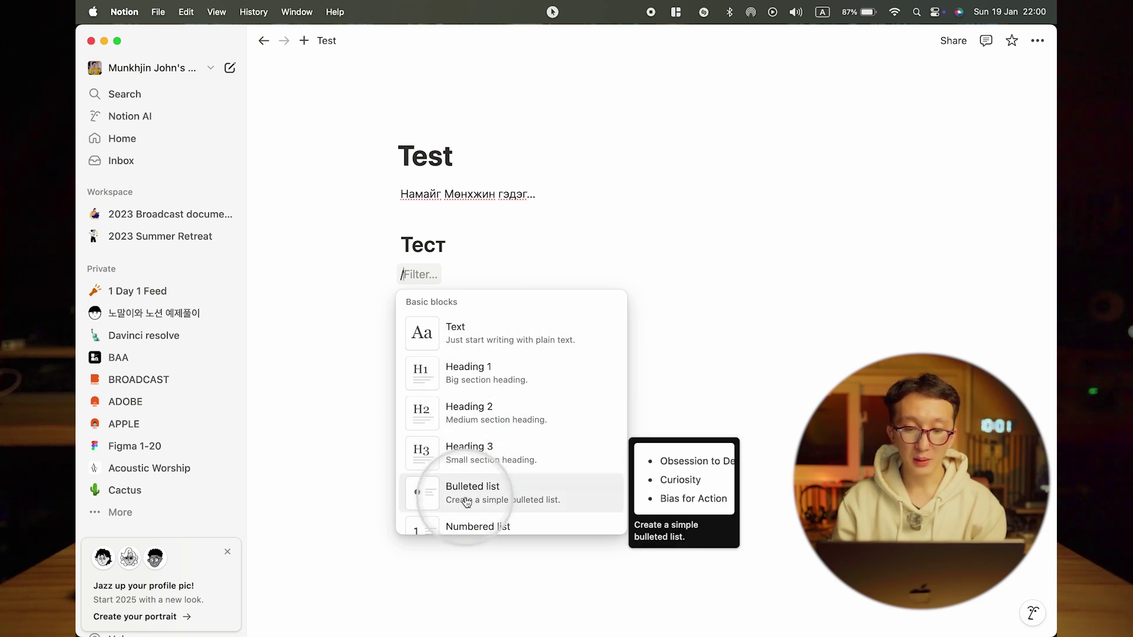
scroll(460, 489, "down", 1)
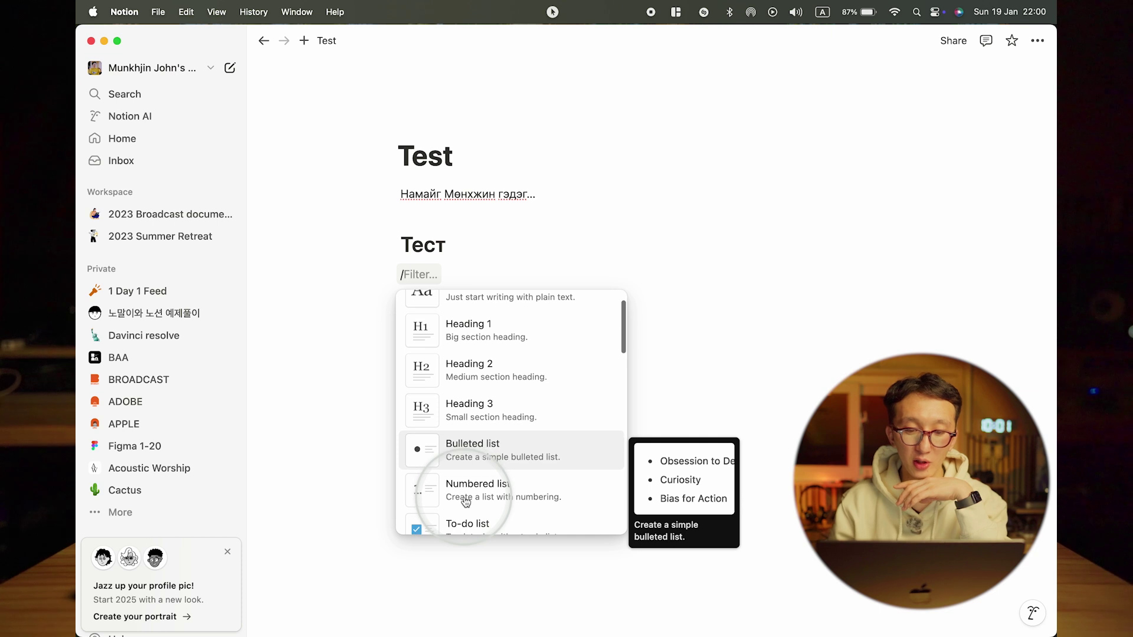
left_click(475, 454)
key("BackSpace")
key("ctrl+space")
type("с")
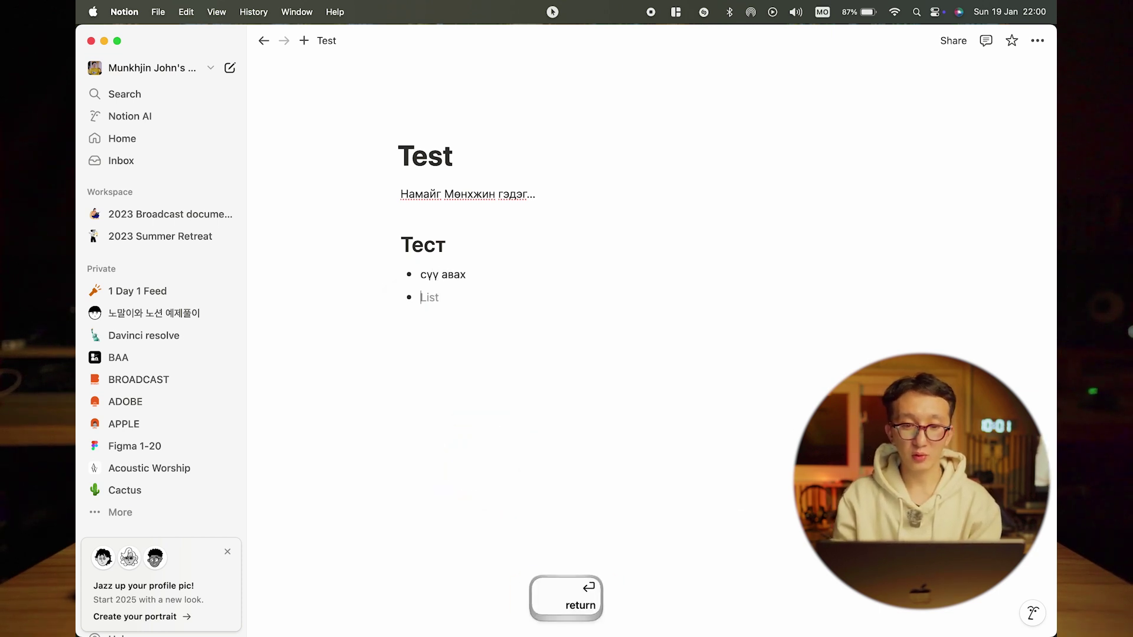
type("шалаа уга")
left_click(479, 459)
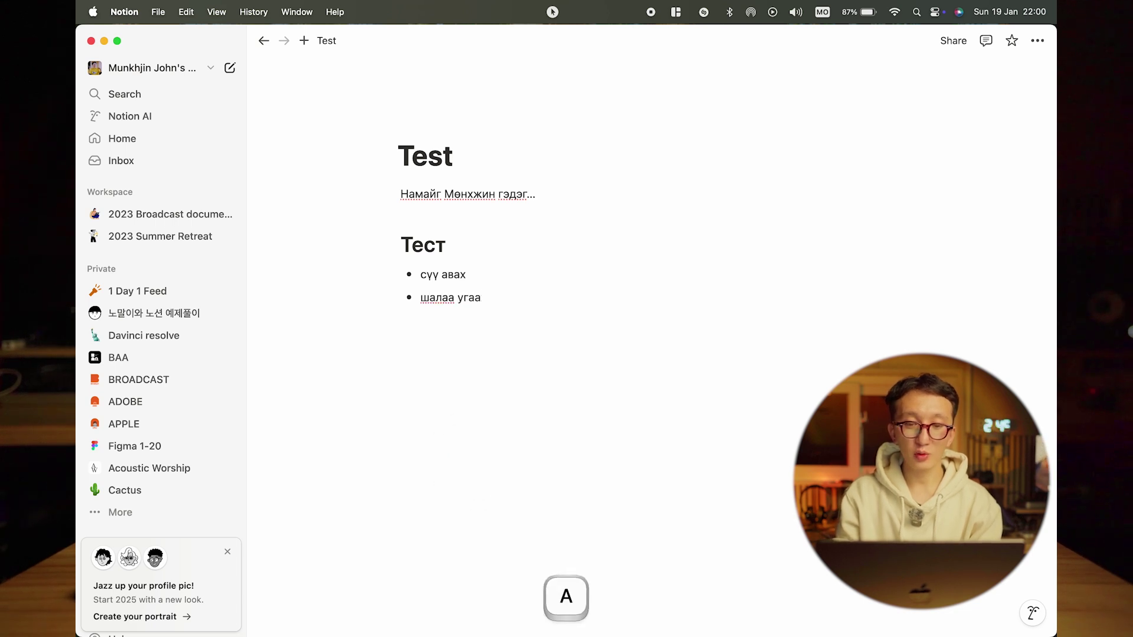
key("Return")
left_click(479, 459)
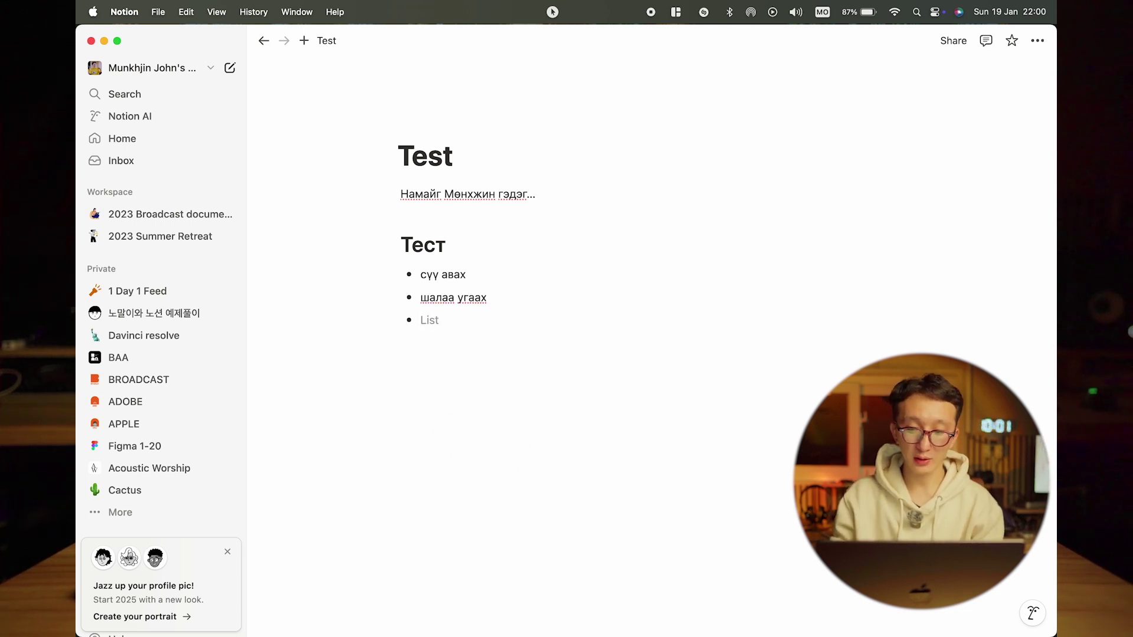
key("Return")
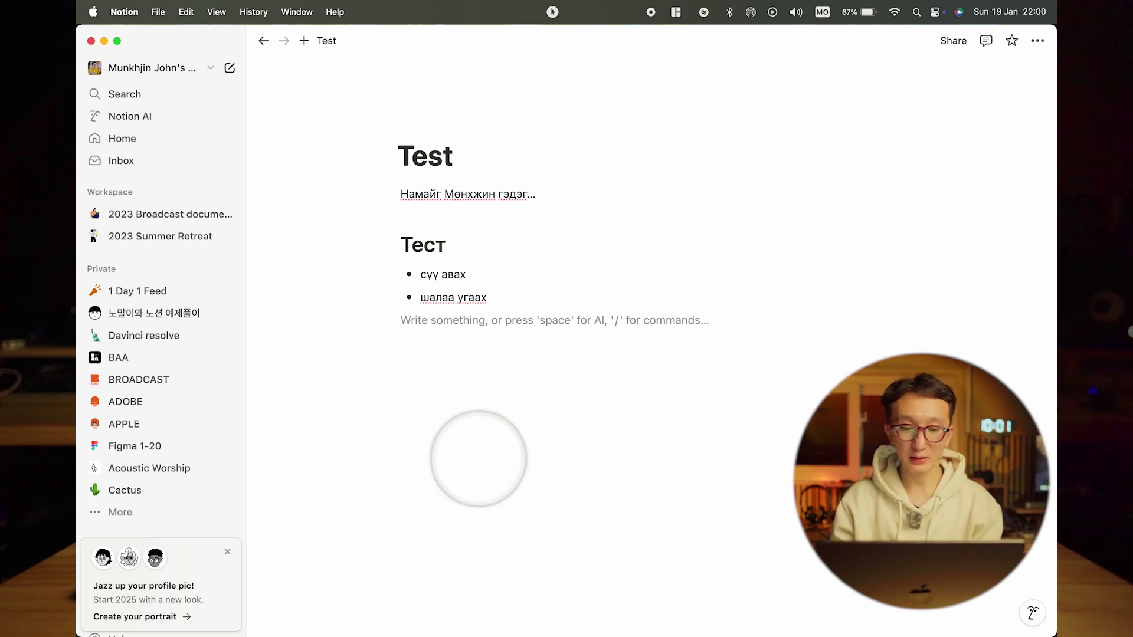
- Insert a to-do list block below the bullets and paste a copy of the two bulleted items into it
key("Caps_Lock")
type("/")
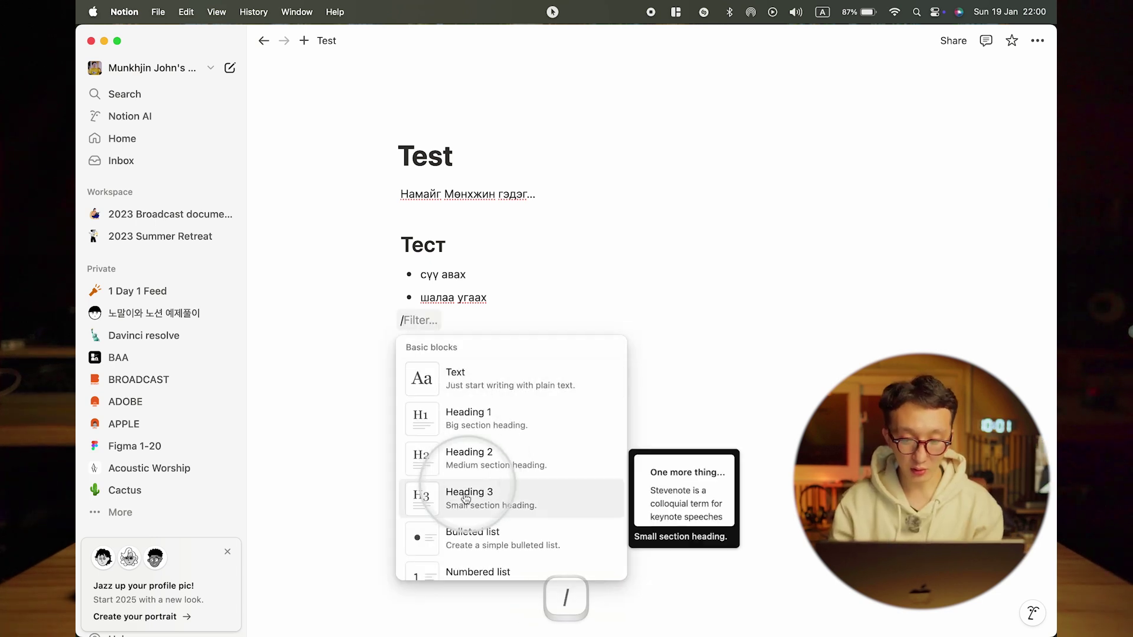
scroll(461, 521, "down", 1)
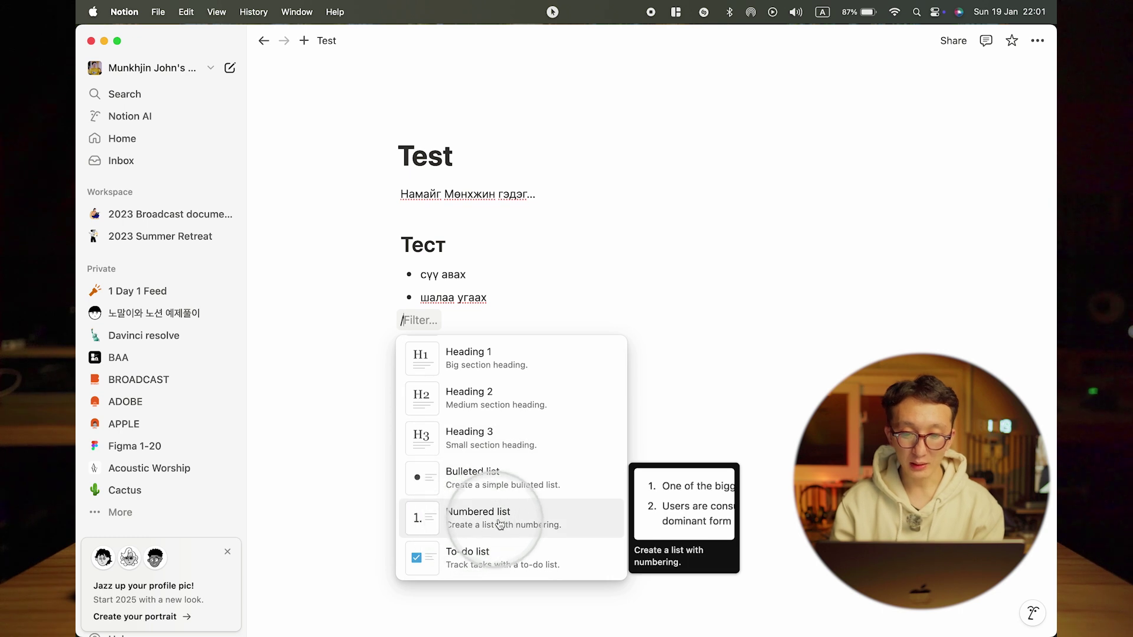
scroll(499, 534, "down", 2)
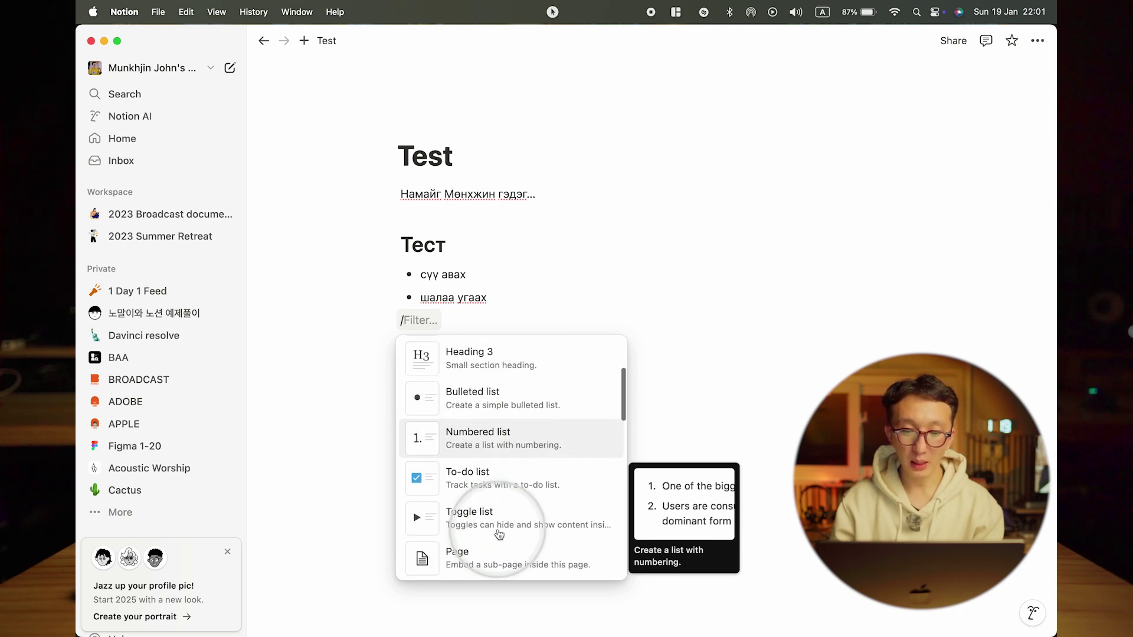
left_click(499, 482)
left_click_drag(486, 298, 422, 272)
key("super+c")
left_click(429, 327)
key("super+v")
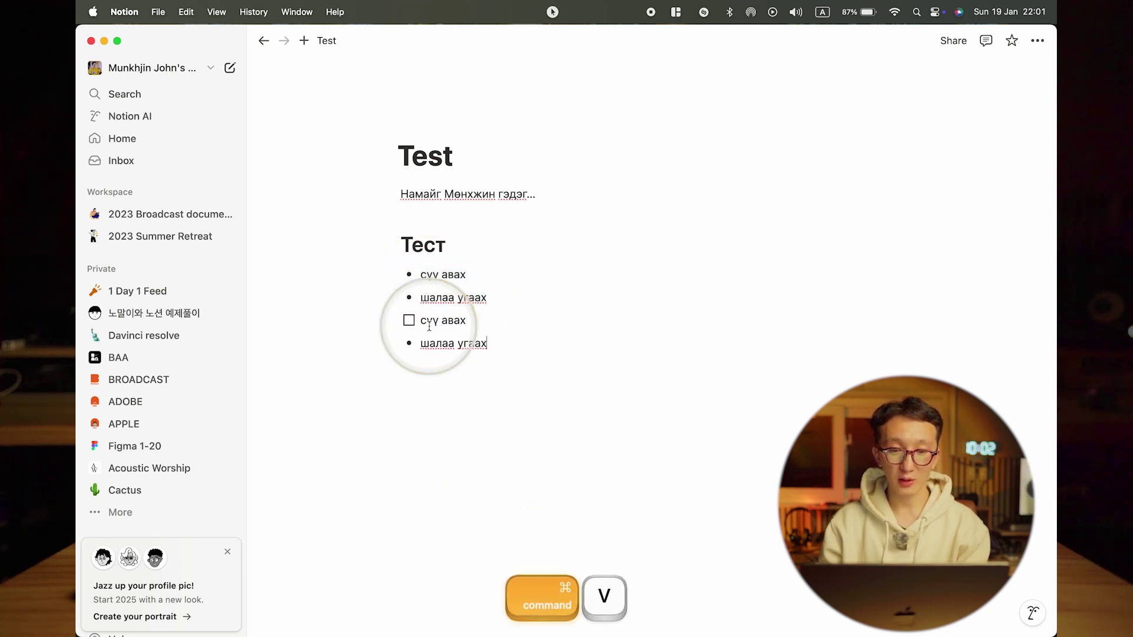
- Delete the extra pasted bullet "шалаа угаах" and mark the "сүү авах" to-do as done
left_click_drag(412, 347, 419, 345)
key("BackSpace")
left_click(409, 320)
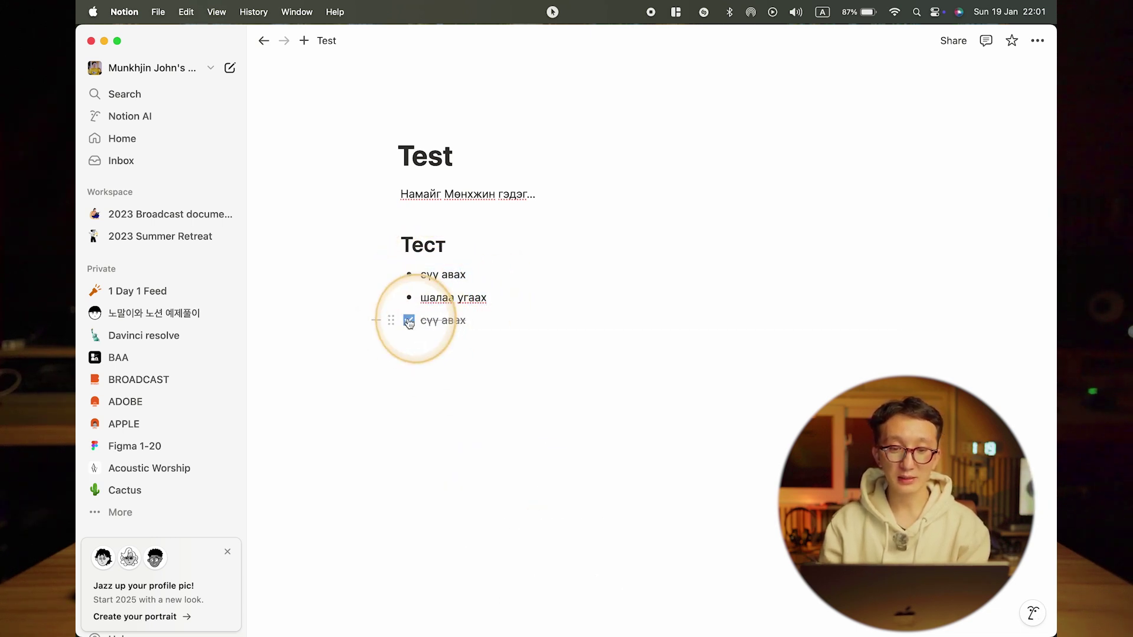
- Add a toggle list block named "Test" below the to-do item and expand it
left_click(509, 394)
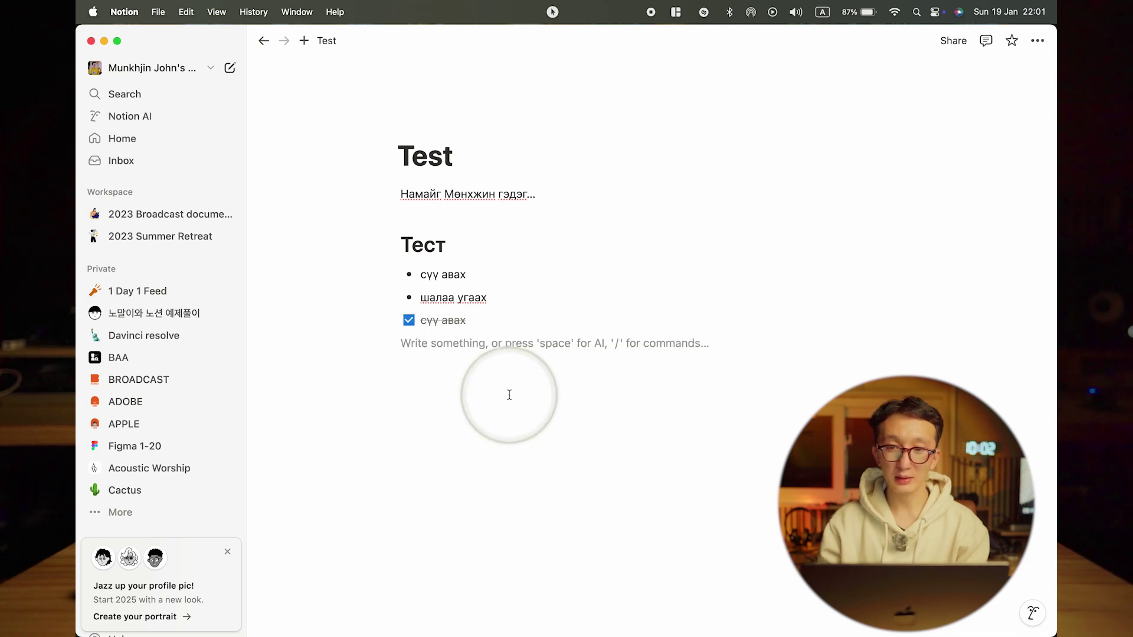
type("/")
scroll(557, 363, "down", 3)
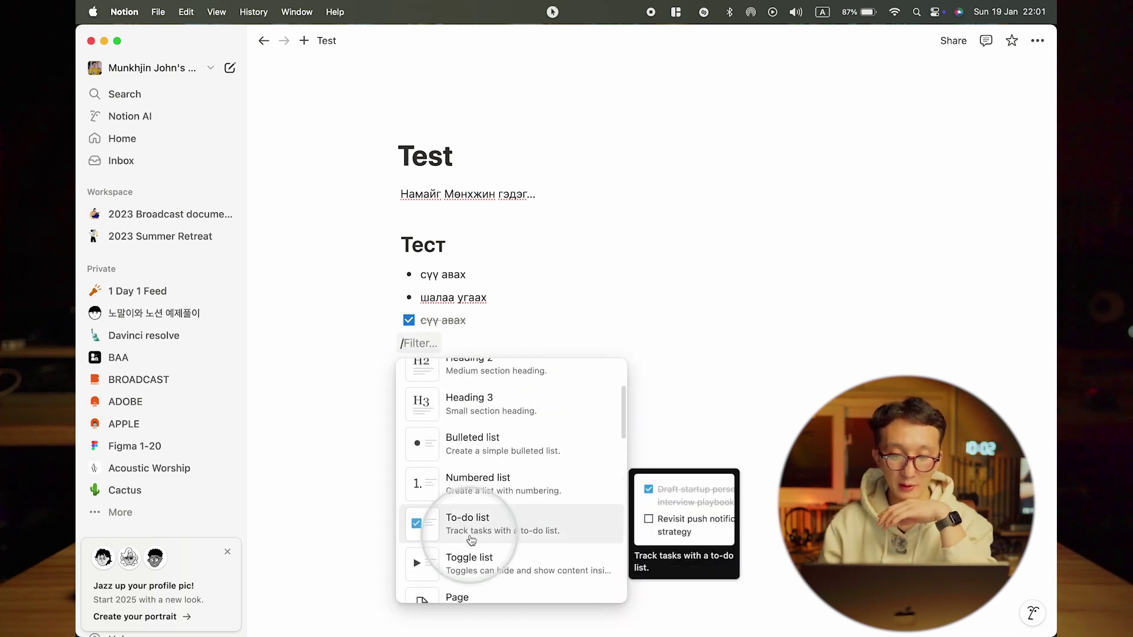
scroll(472, 538, "down", 2)
left_click(485, 524)
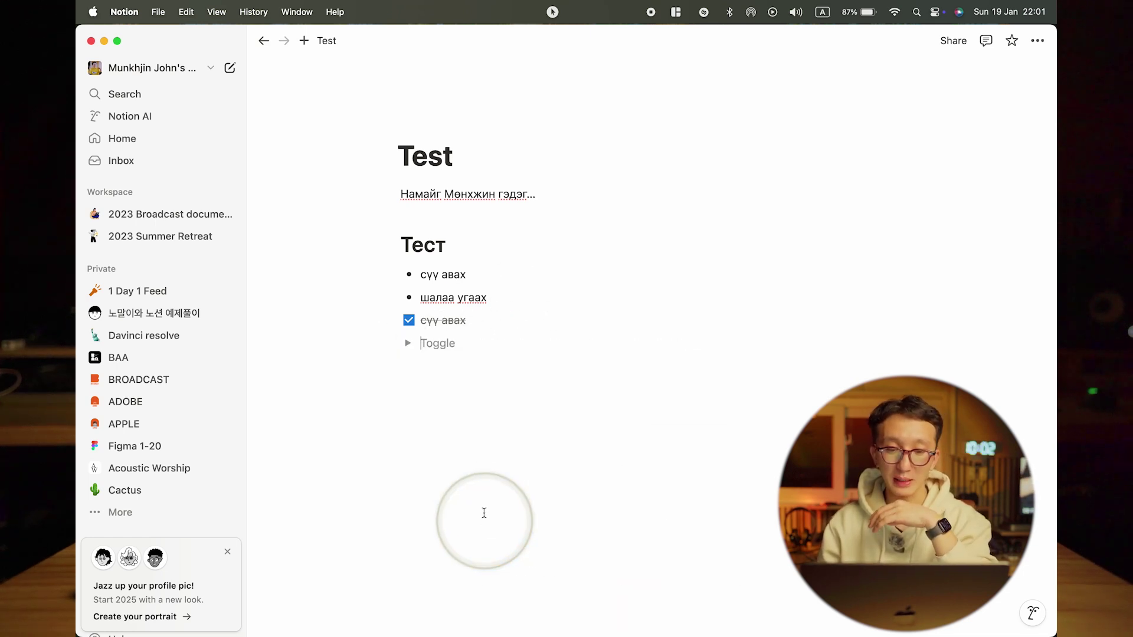
left_click(408, 344)
left_click(448, 359)
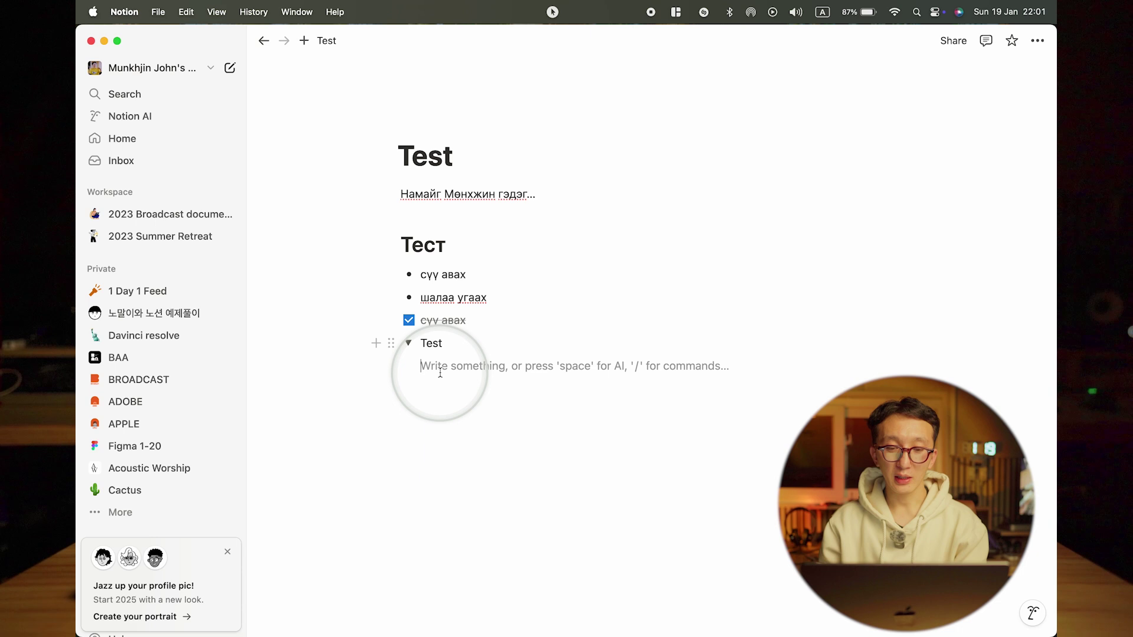
- Copy "үү авах" and "шалаа угаах" from the bulleted list into the Test toggle, and collapse and reopen it
left_click_drag(474, 298, 426, 273)
key("super+c")
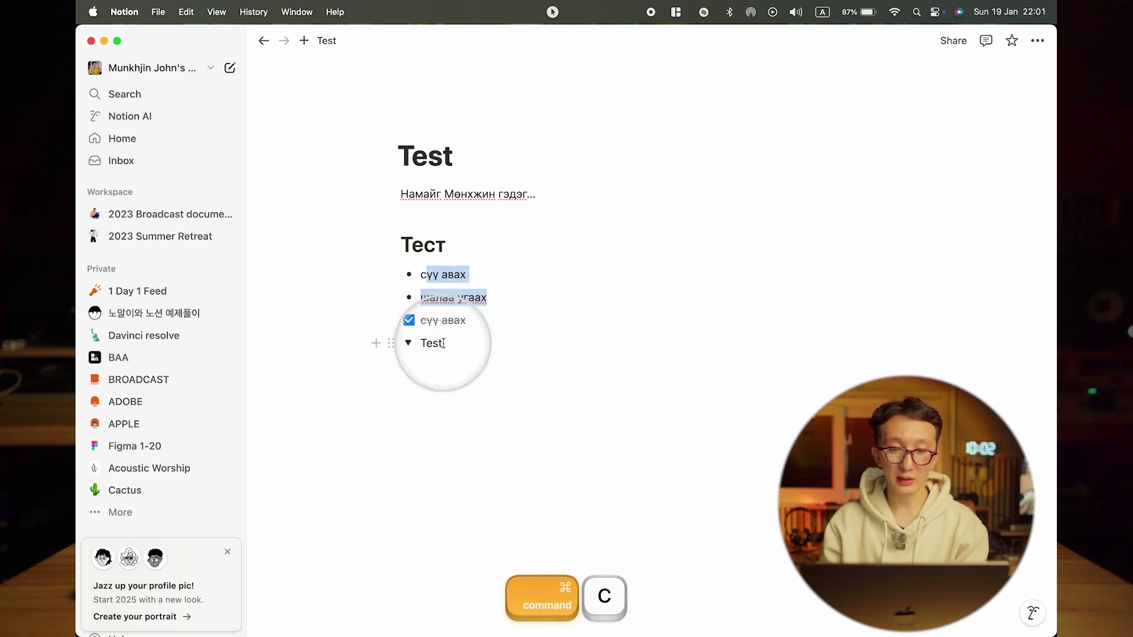
left_click(407, 344)
left_click(444, 343)
key("Return")
key("super+v")
left_click(406, 343)
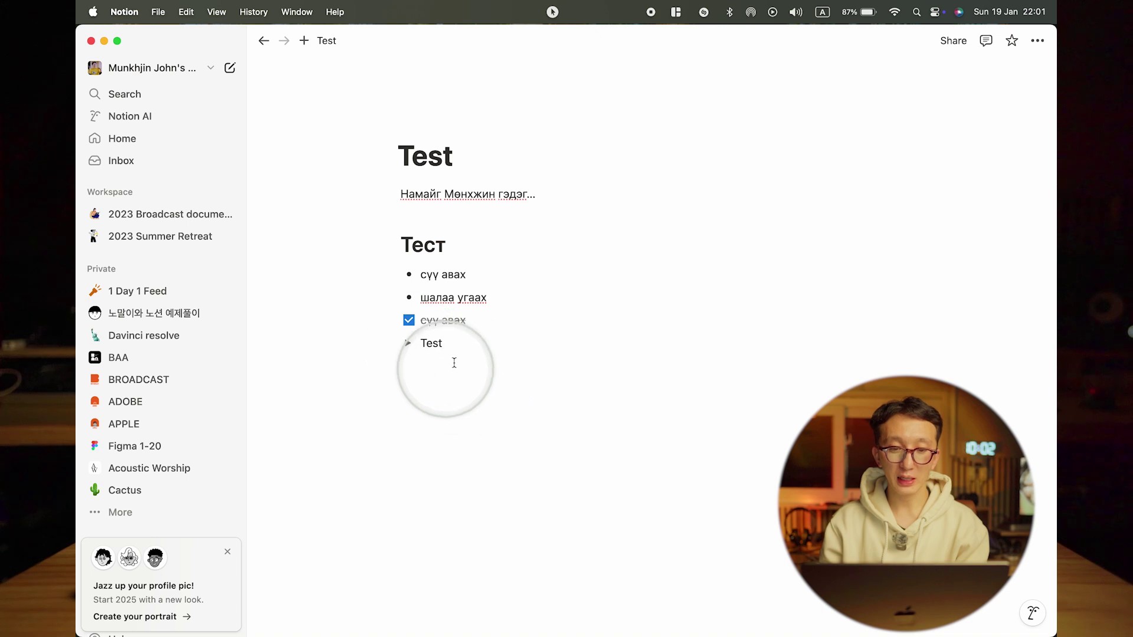
left_click(406, 344)
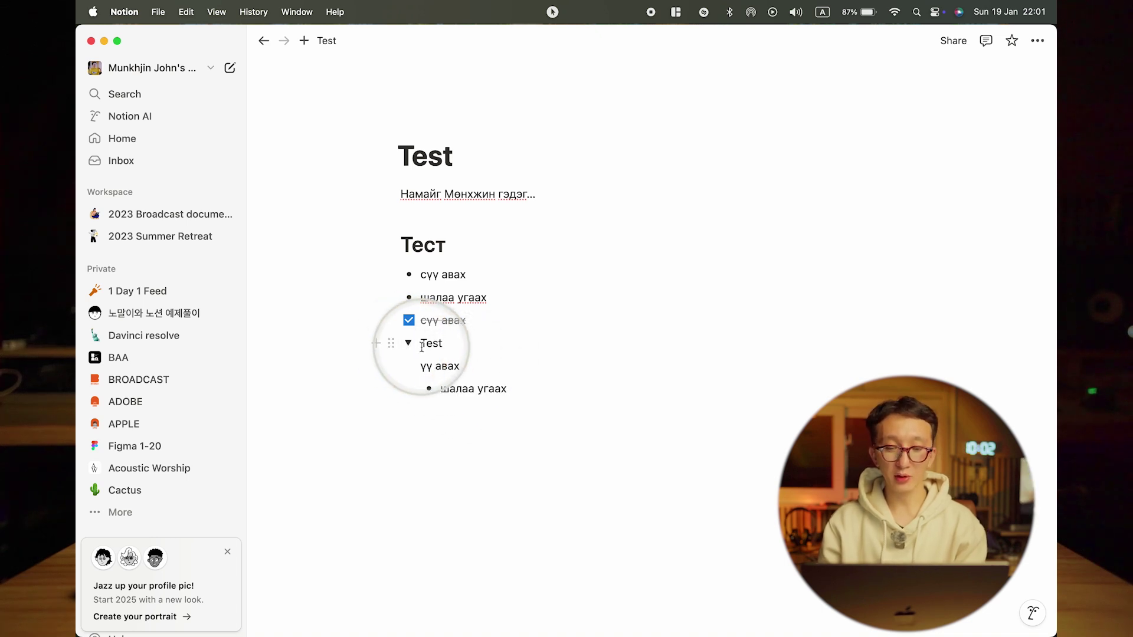
- Embed a sub-page titled "test 2" at the end of the toggle's content and go back to the Test page
left_click(446, 442)
key("Caps_Lock")
type("ю")
key("BackSpace")
type("ю")
key("BackSpace")
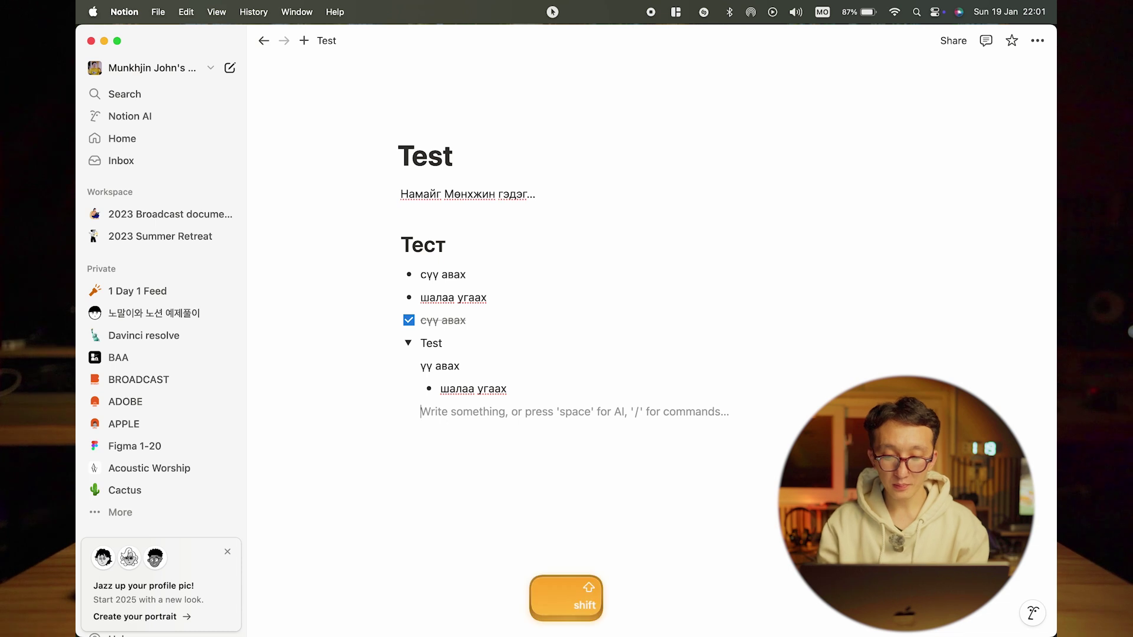
key("Caps_Lock")
type("/")
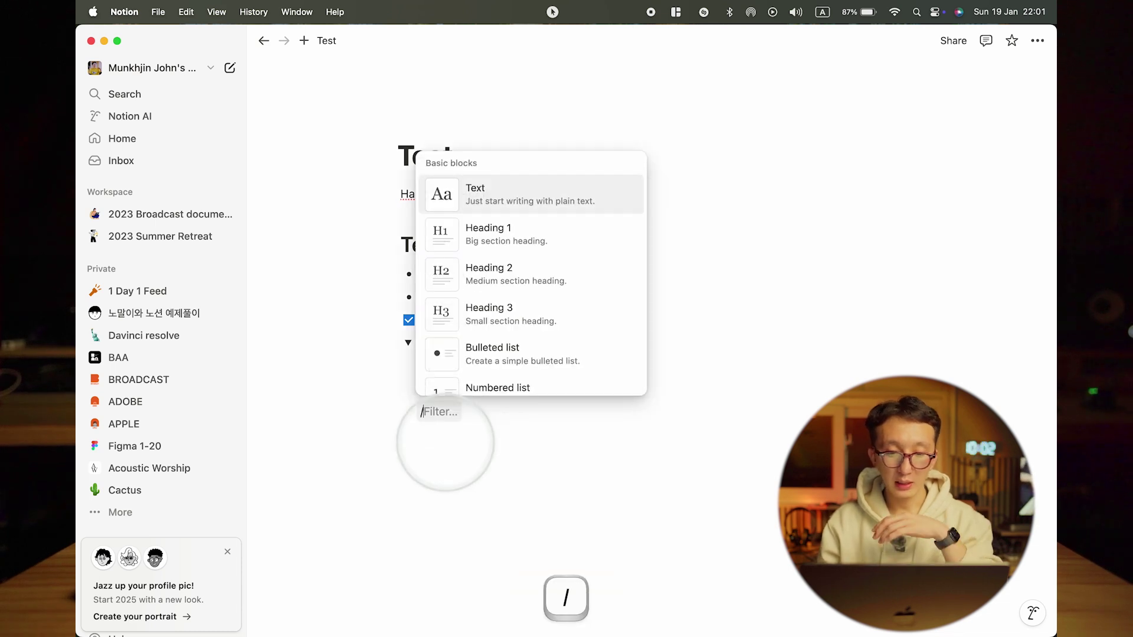
scroll(482, 360, "down", 5)
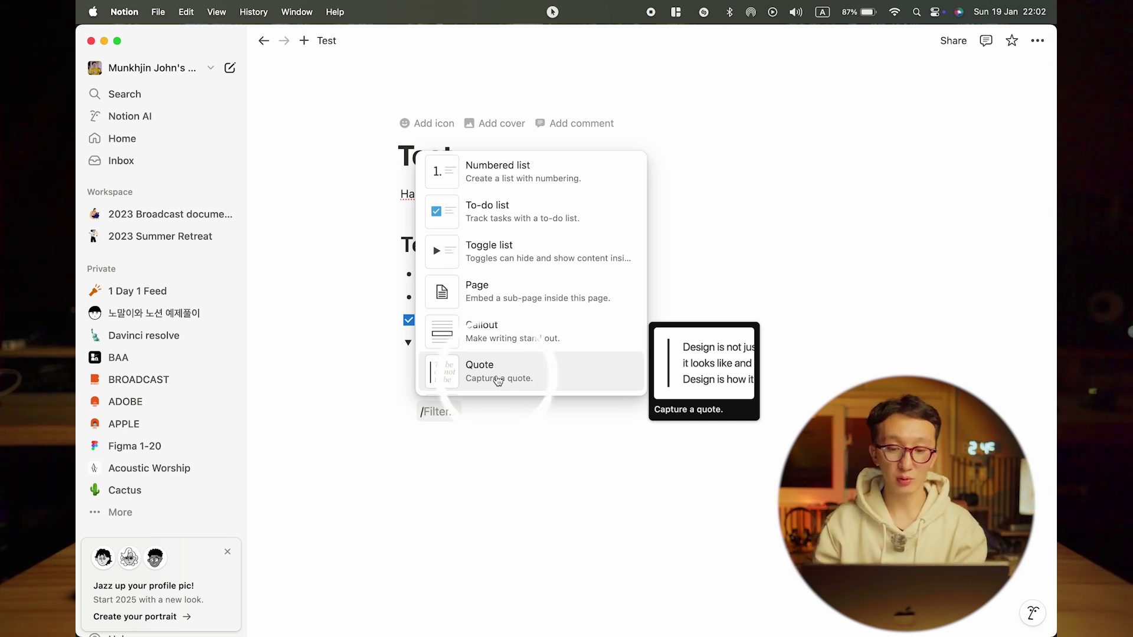
left_click(494, 290)
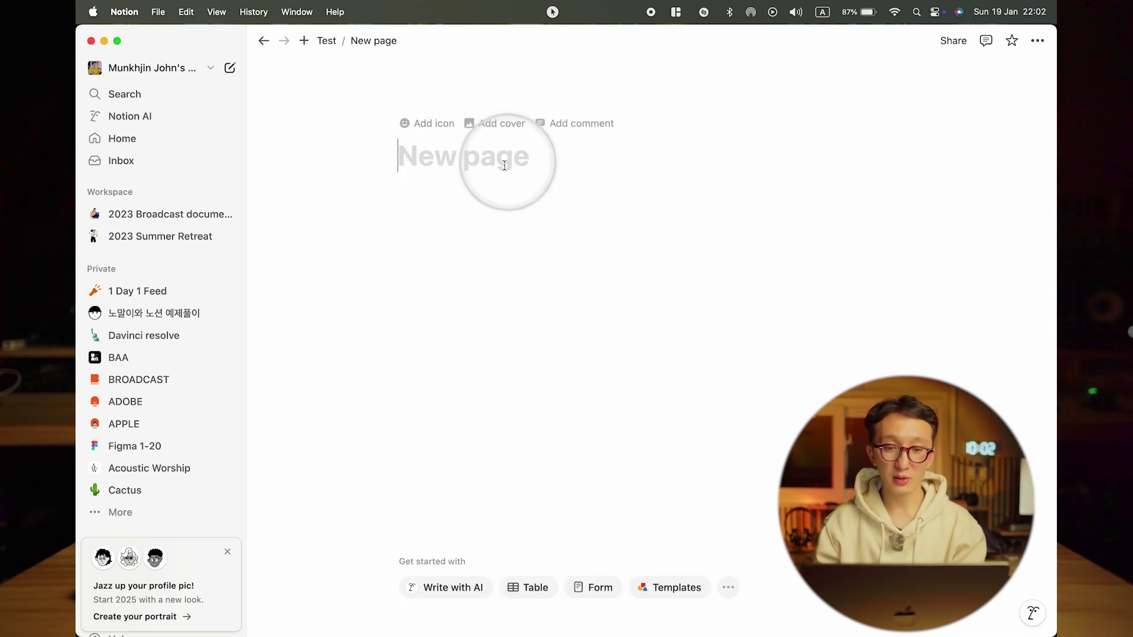
type("test 2")
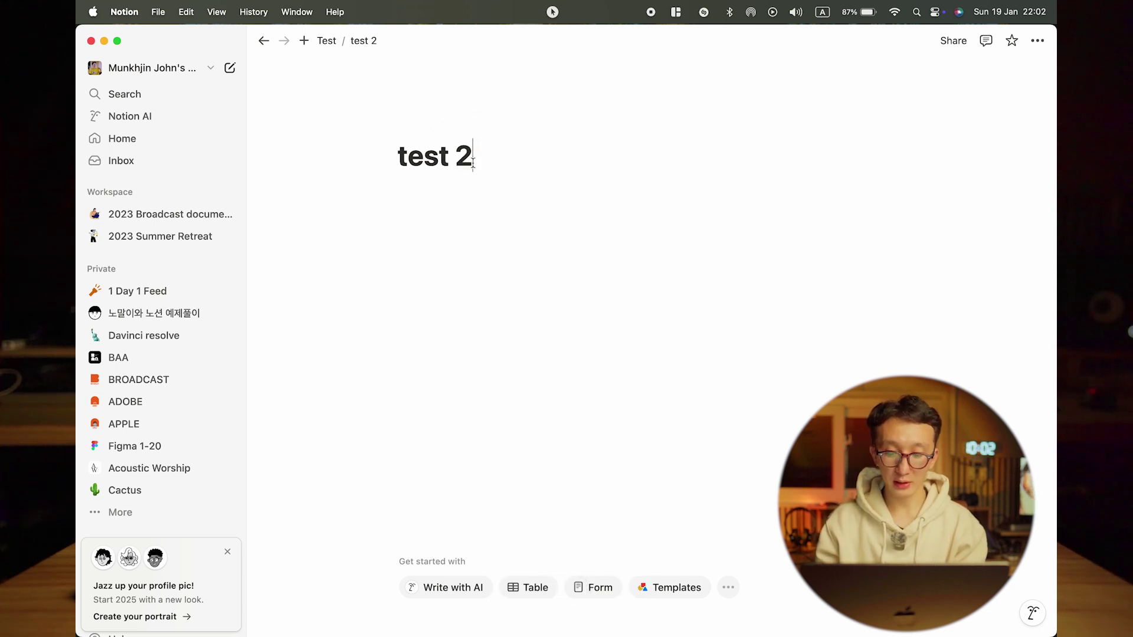
key("super+bracketleft")
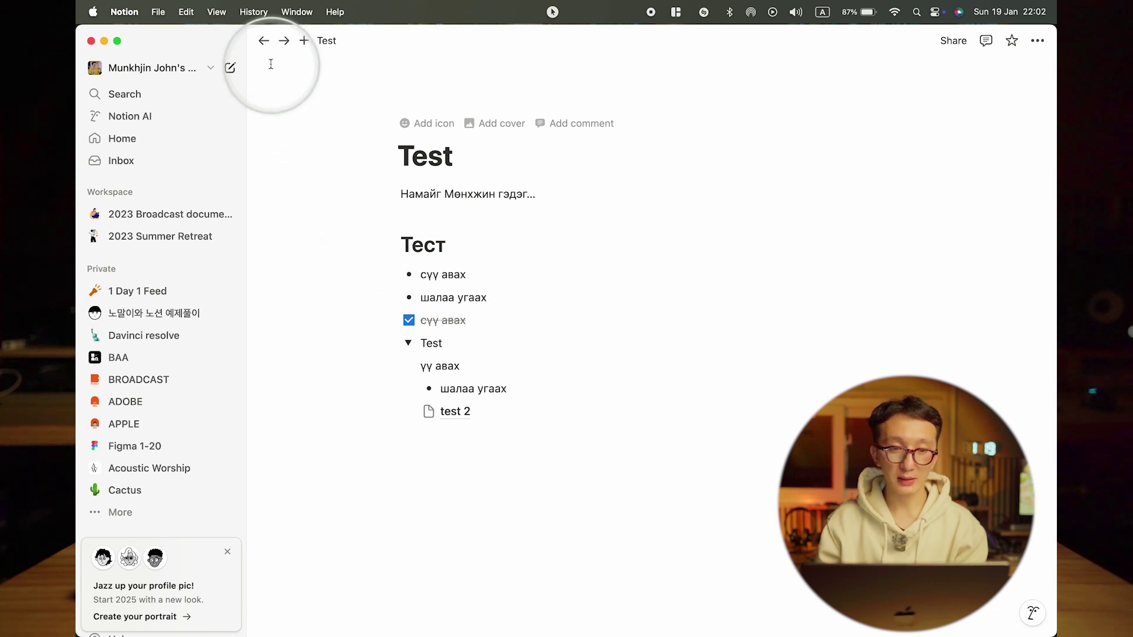
- Give the test 2 sub-page the smiling emoji with a hand over its mouth as icon, and open that page
left_click(430, 411)
left_click(439, 313)
left_click(448, 411)
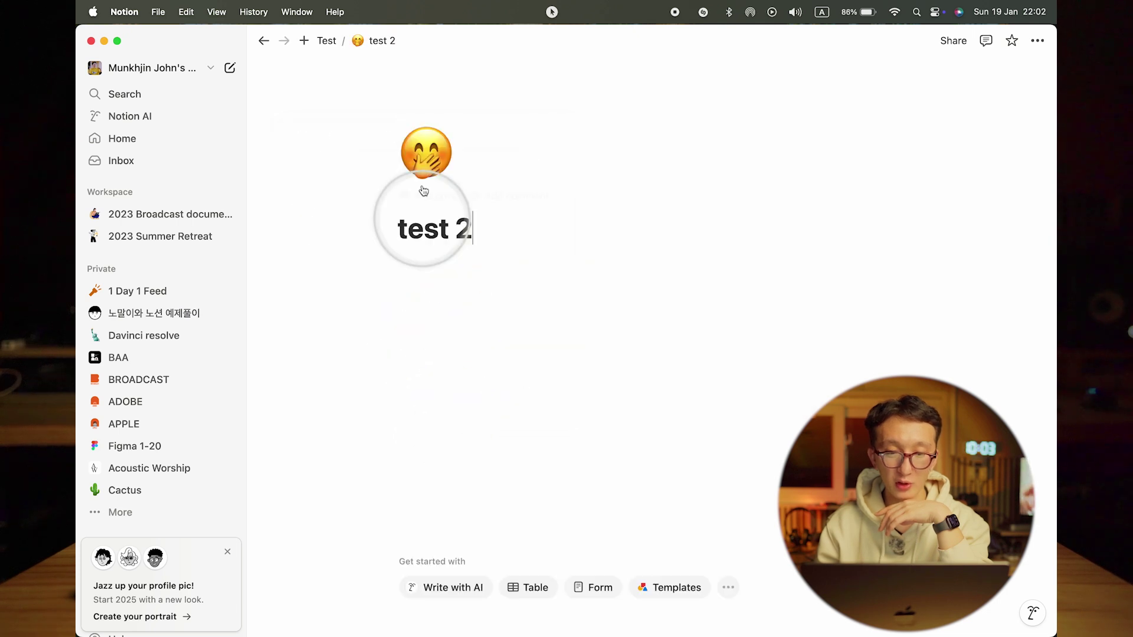
- Return to the Test page and give it a custom icon uploaded from Downloads, 3D MacOS Cursor Illustration 2.png
left_click(263, 40)
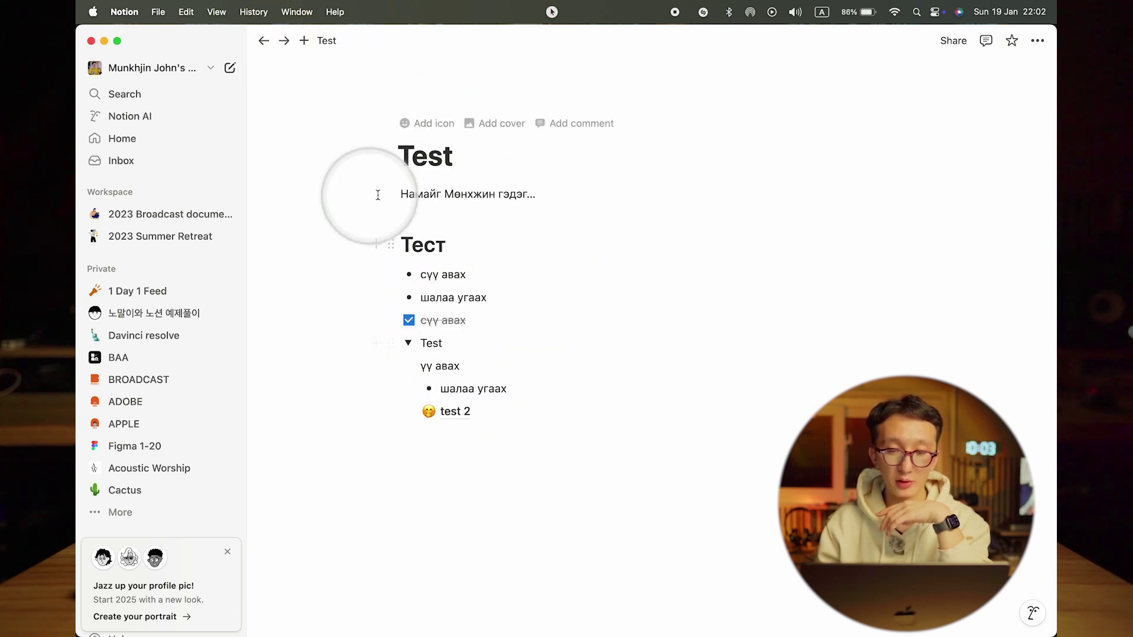
left_click(413, 123)
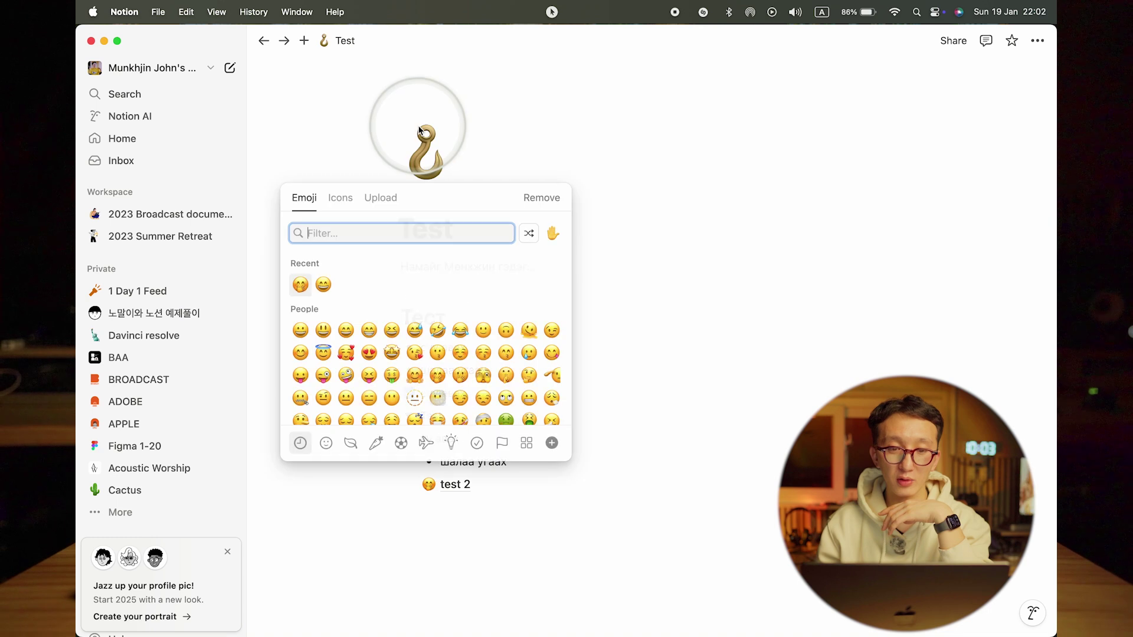
left_click(340, 201)
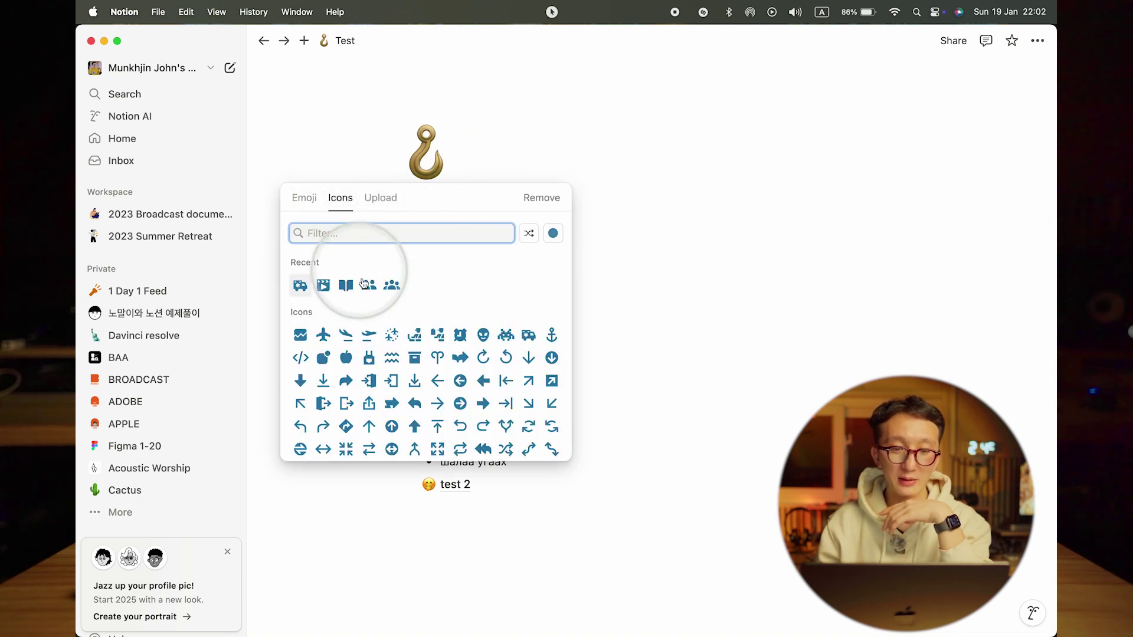
left_click(380, 200)
left_click(437, 242)
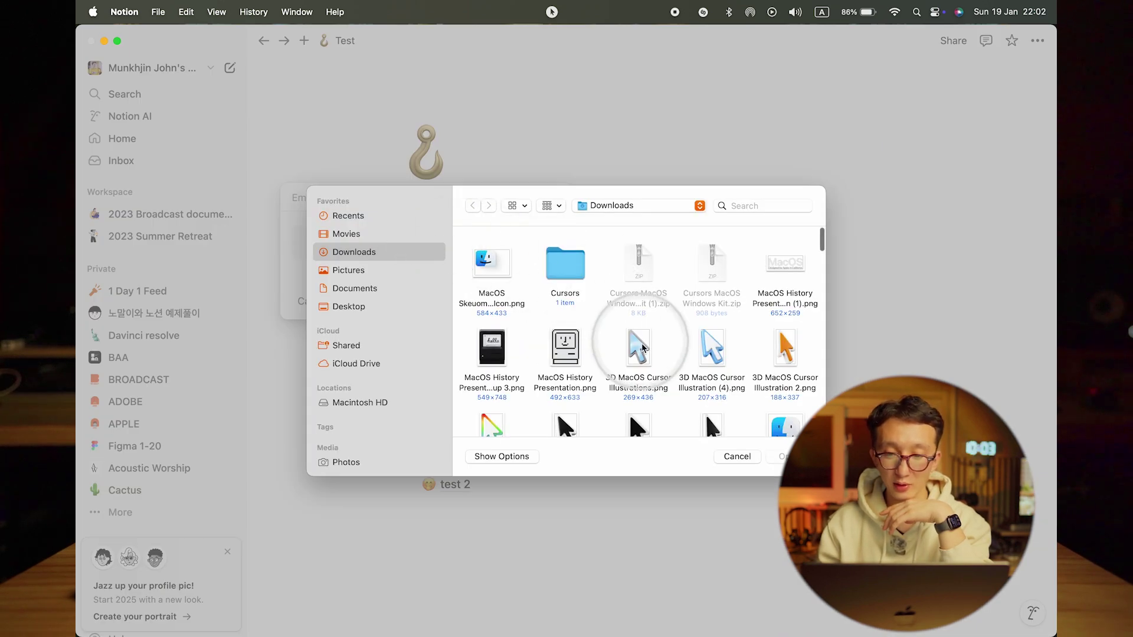
left_click(789, 354)
double_click(789, 356)
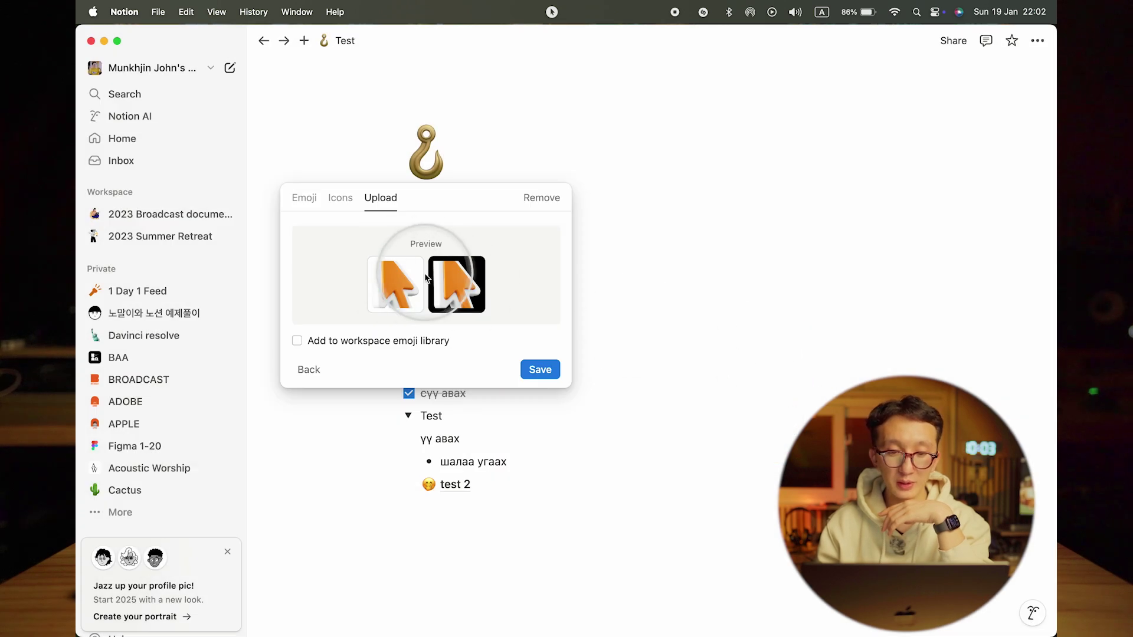
left_click(539, 370)
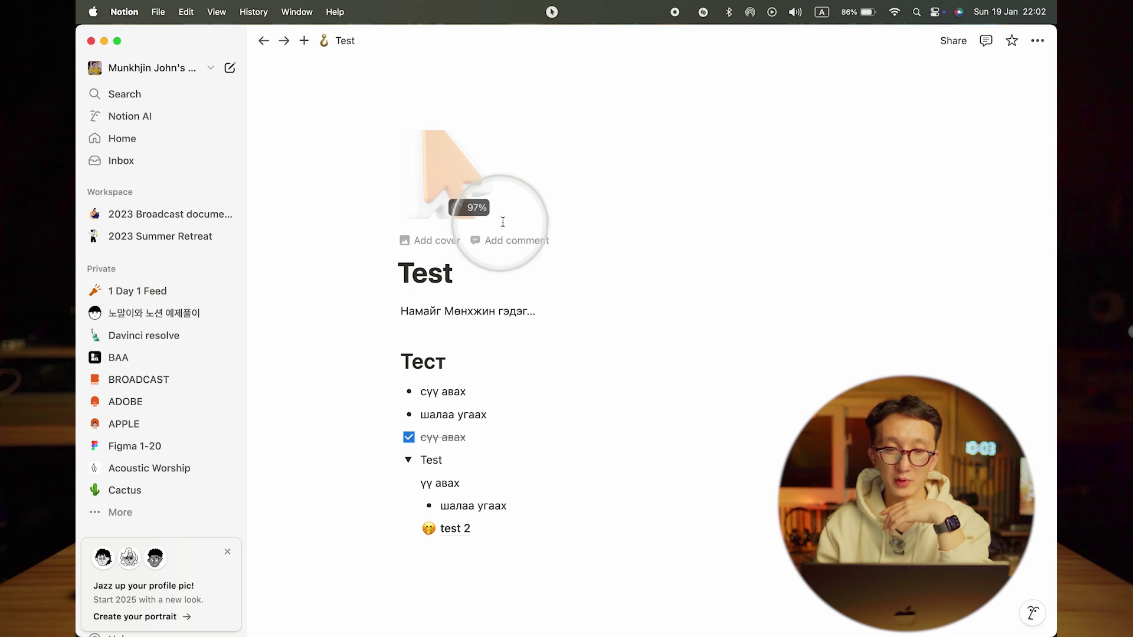
- Add a cover to the Test page and change it to the orange-red nebula image from the gallery
left_click(437, 240)
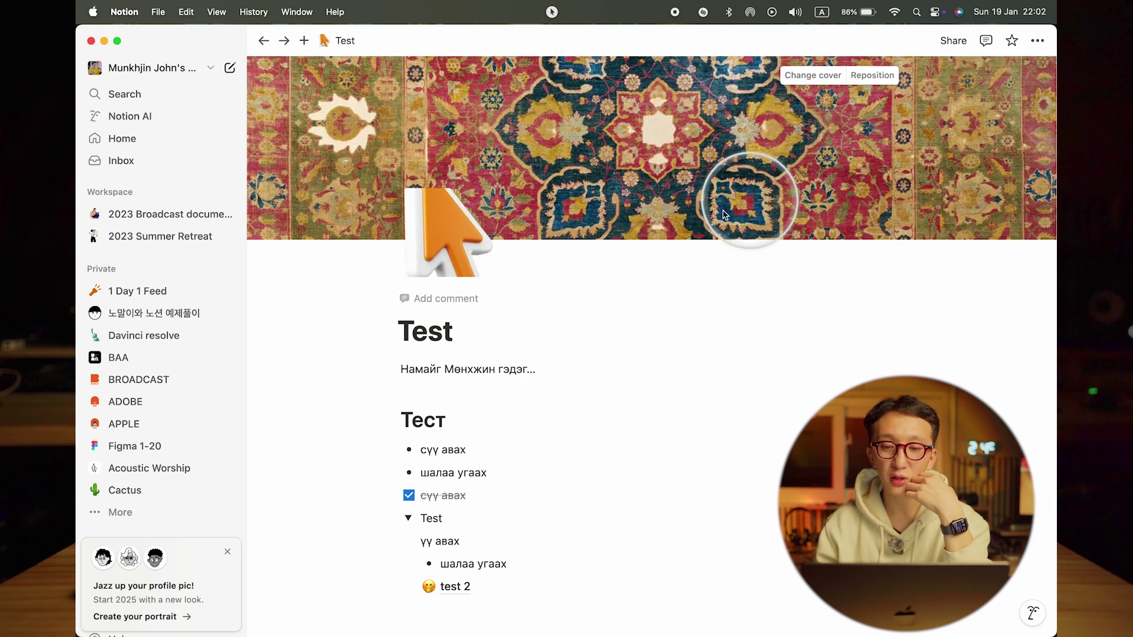
left_click(813, 75)
scroll(844, 318, "down", 3)
scroll(835, 314, "down", 3)
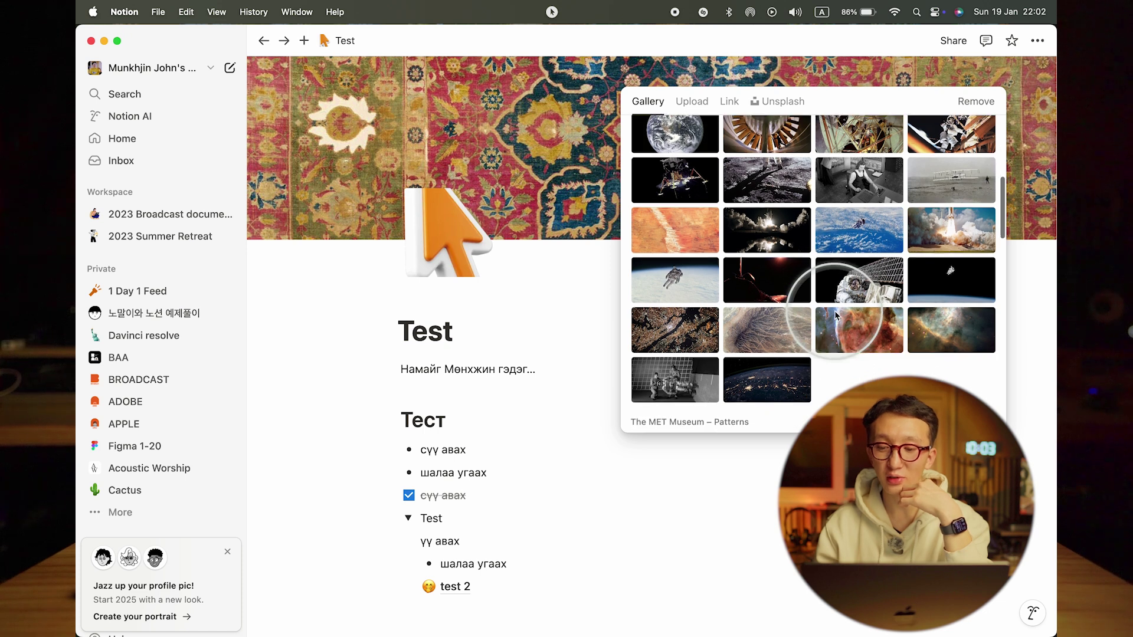
left_click(859, 331)
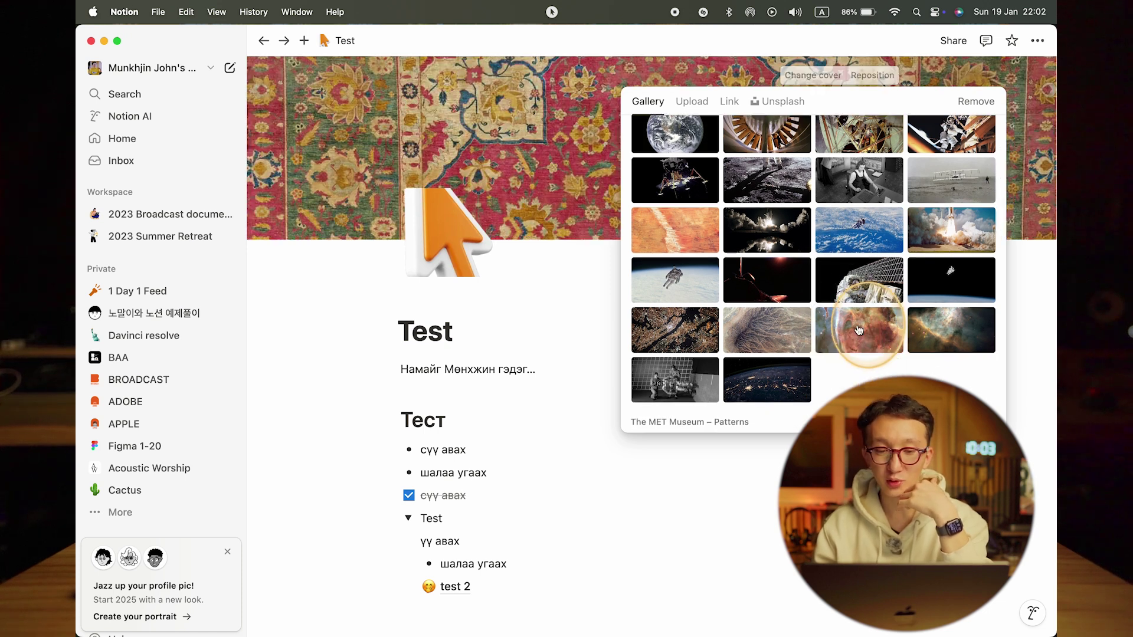
left_click(589, 505)
scroll(588, 502, "down", 3)
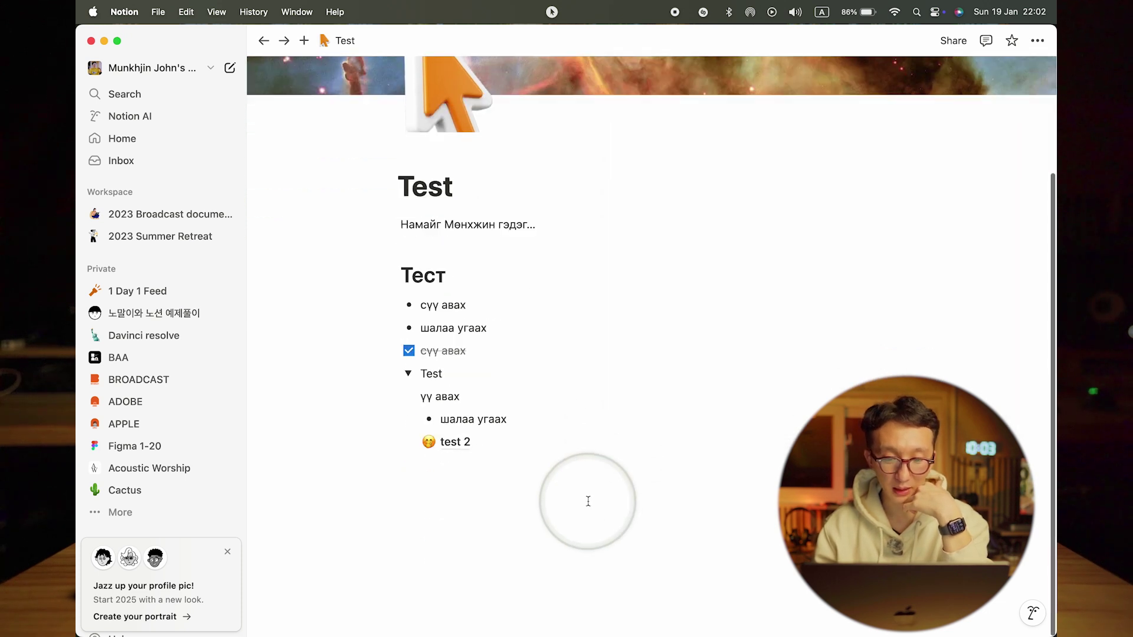
left_click(587, 501)
type("fsd")
key("BackSpace")
key("BackSpace")
key("BackSpace")
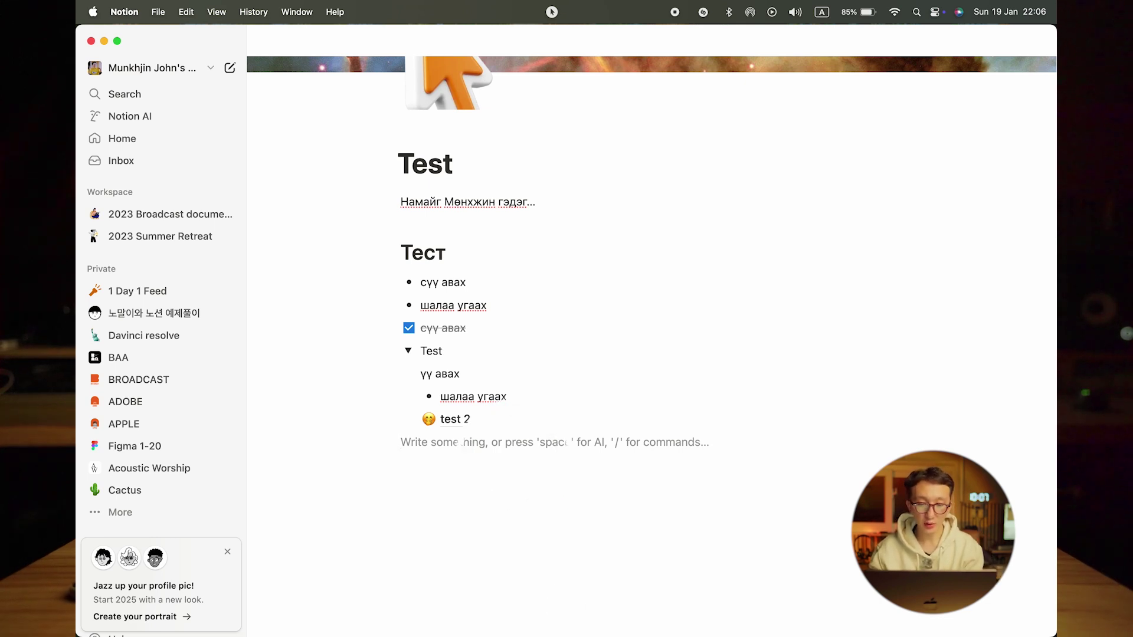
type("/")
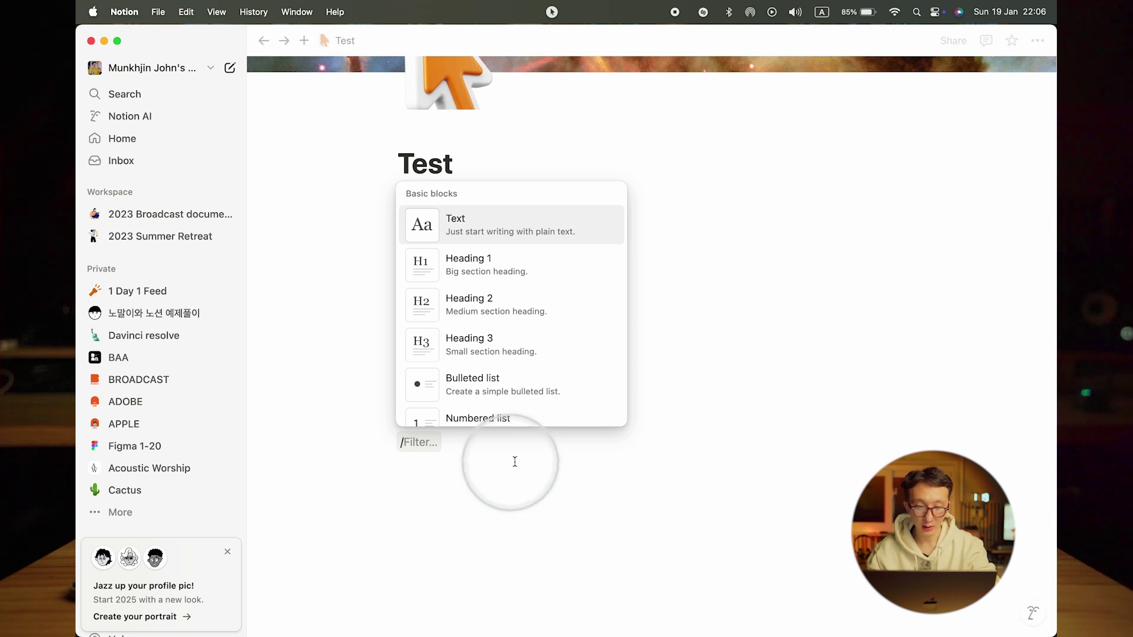
key("BackSpace")
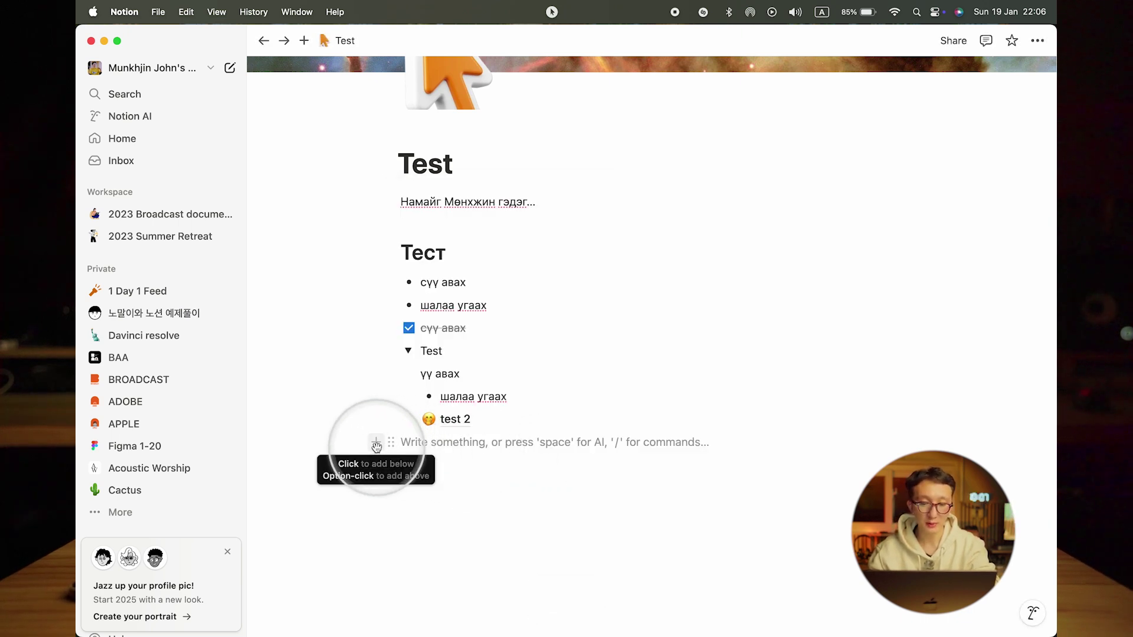
- Look through the insertable block types for the empty line, covering embeds, imports and the database views and charts
left_click(376, 445)
scroll(479, 339, "down", 4)
scroll(479, 341, "down", 10)
scroll(479, 342, "down", 10)
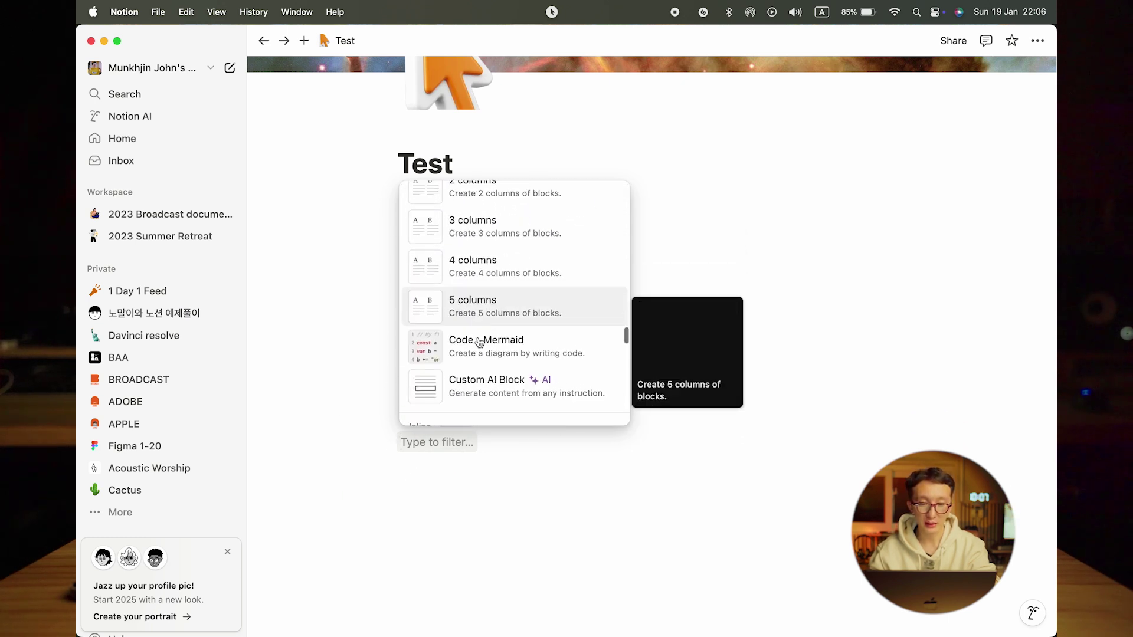
scroll(479, 342, "down", 10)
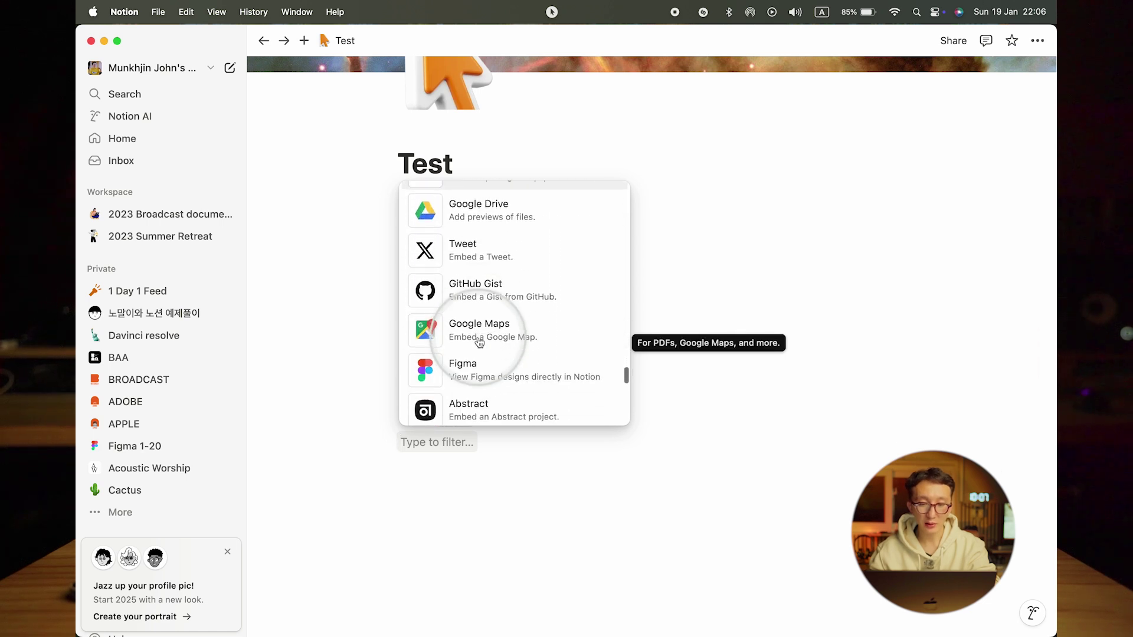
scroll(479, 342, "down", 10)
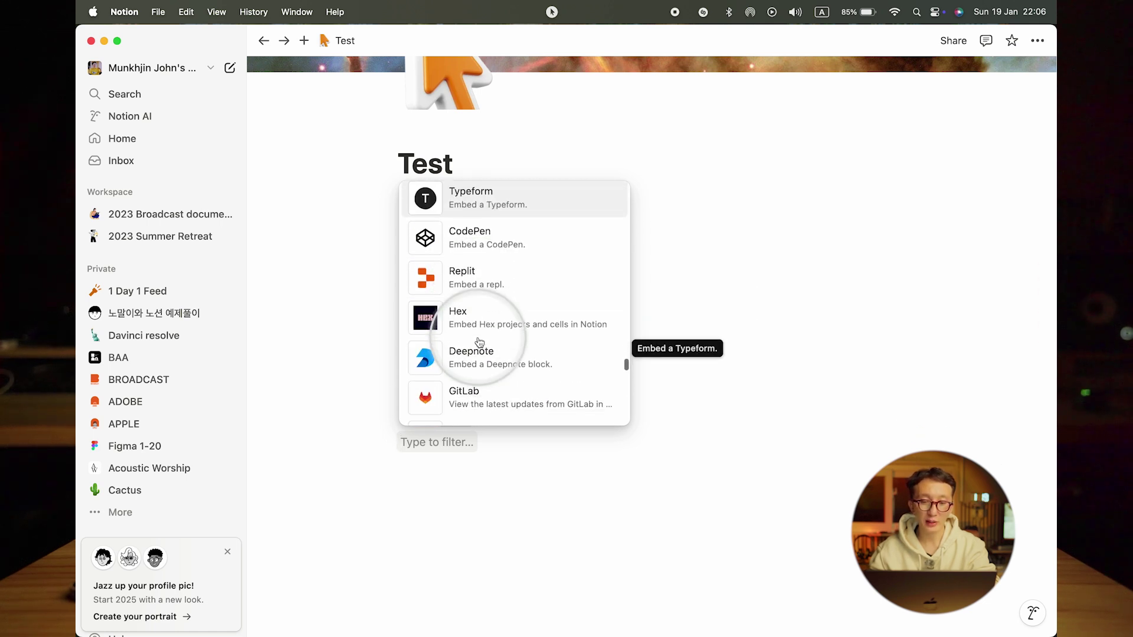
scroll(479, 343, "down", 10)
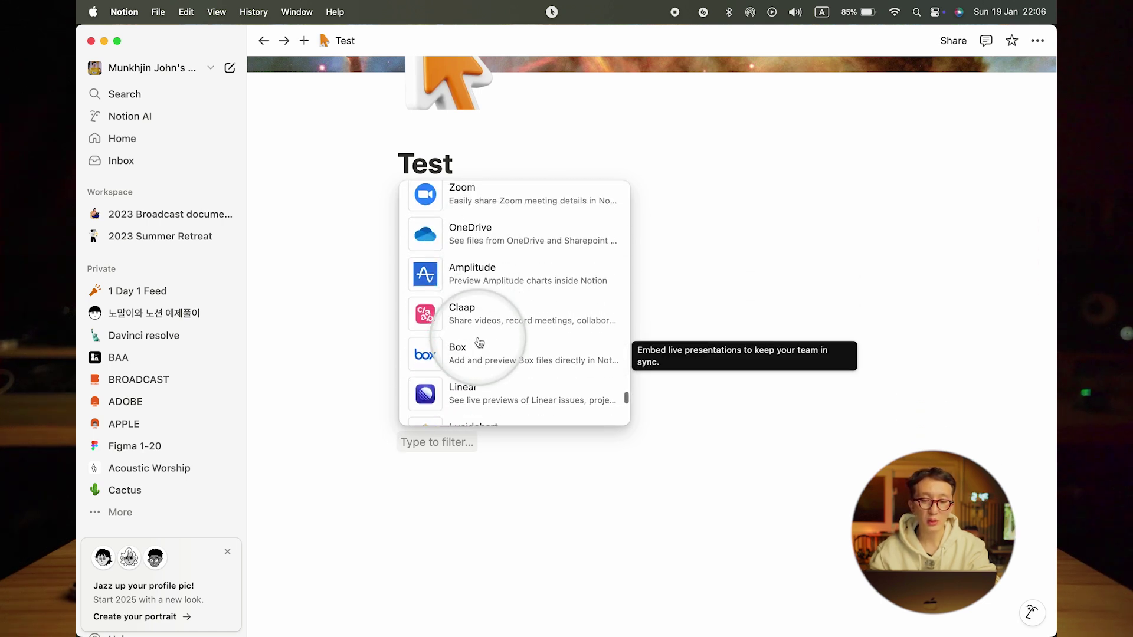
scroll(479, 342, "down", 10)
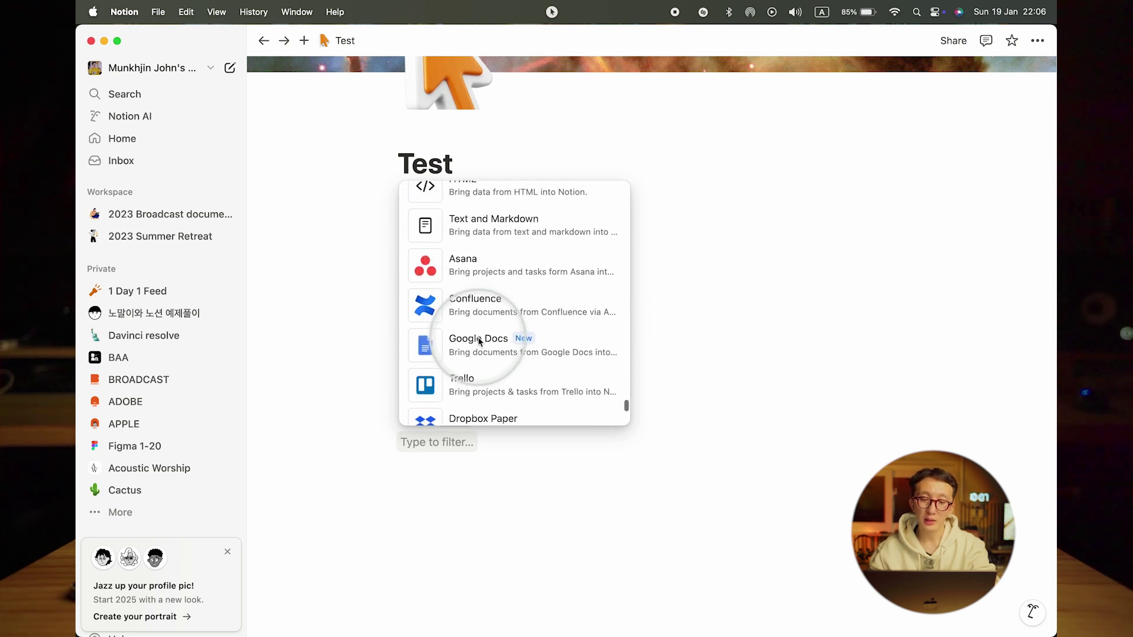
scroll(479, 343, "down", 5)
scroll(480, 343, "up", 10)
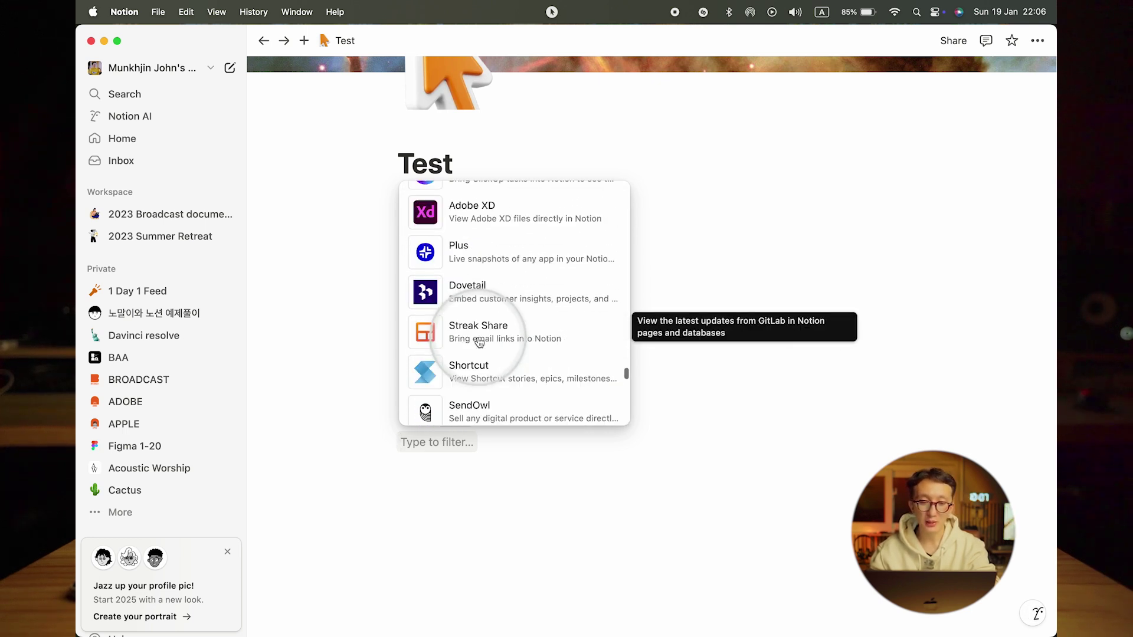
scroll(480, 342, "up", 15)
scroll(479, 343, "up", 10)
scroll(480, 342, "up", 3)
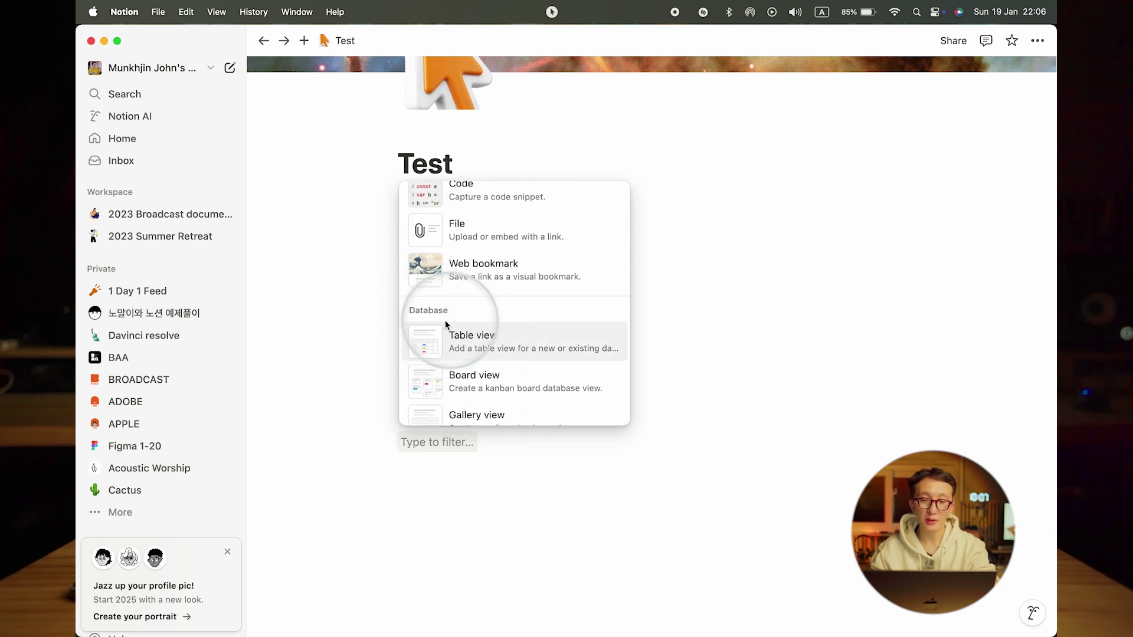
scroll(460, 362, "down", 1)
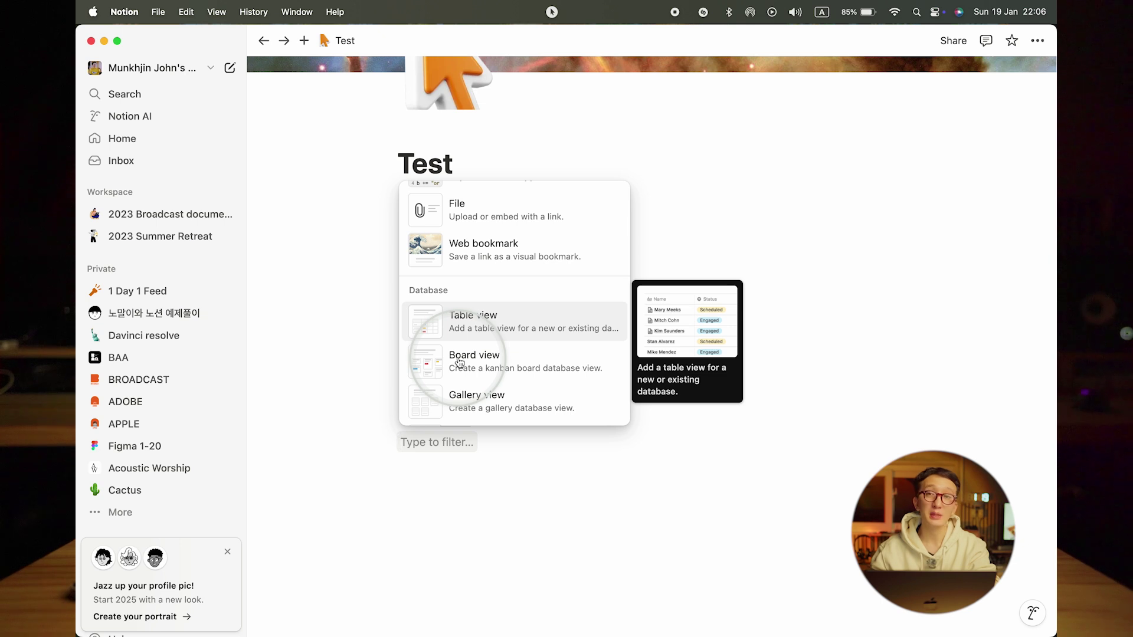
scroll(460, 362, "down", 3)
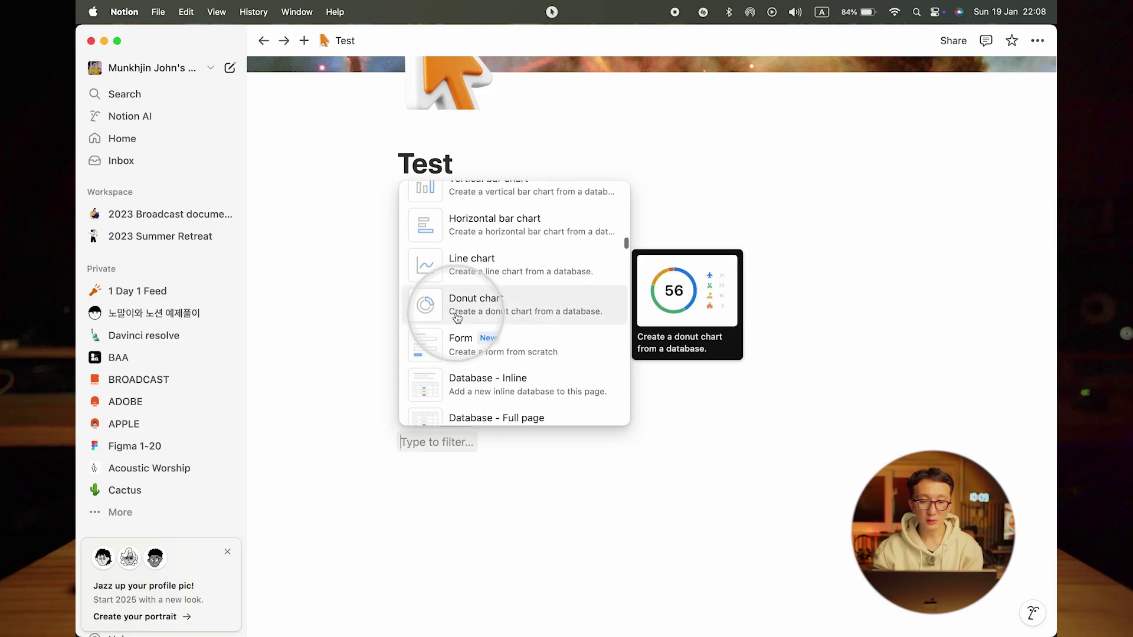
- Review the media block types and the basic blocks, including Link to page, Divider, Table, Quote and Callout
scroll(457, 318, "up", 10)
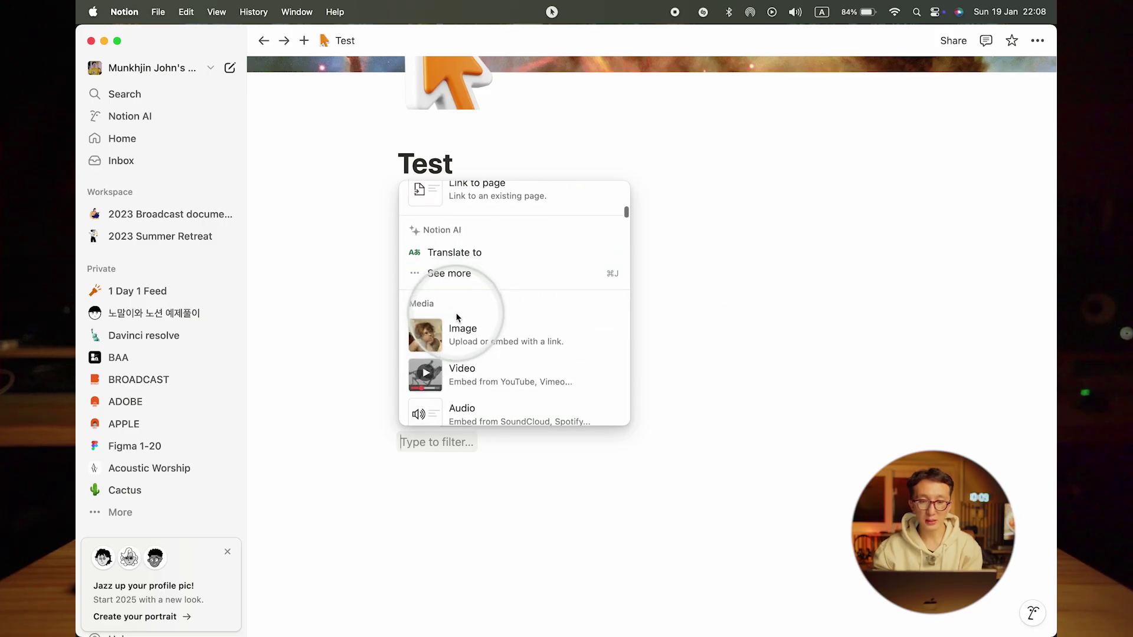
scroll(457, 319, "down", 2)
scroll(458, 318, "down", 1)
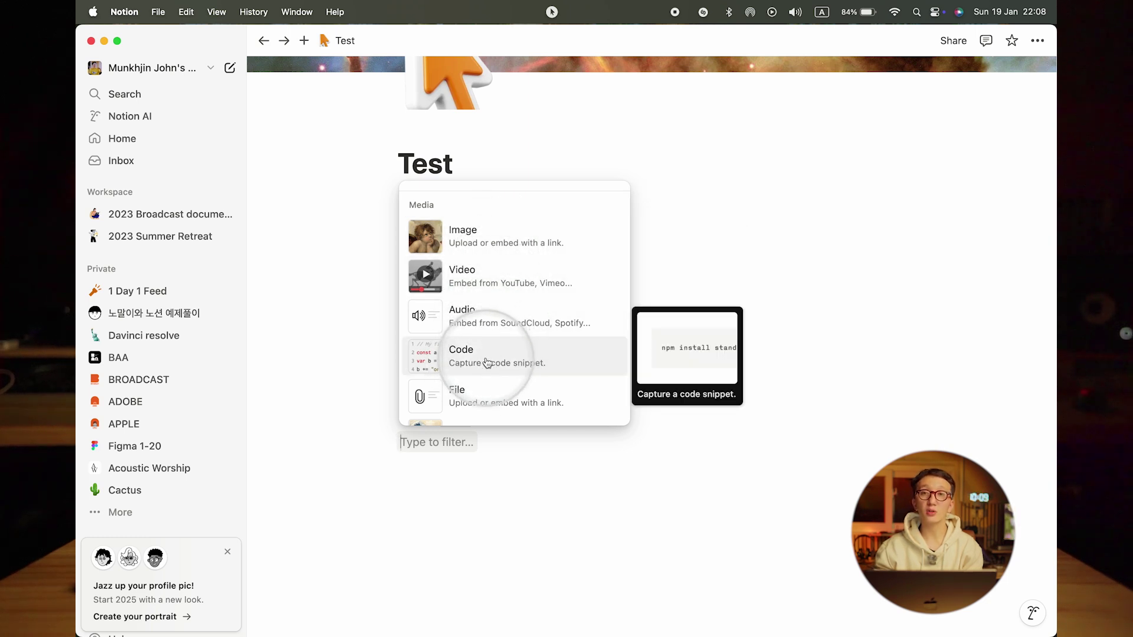
scroll(485, 354, "down", 4)
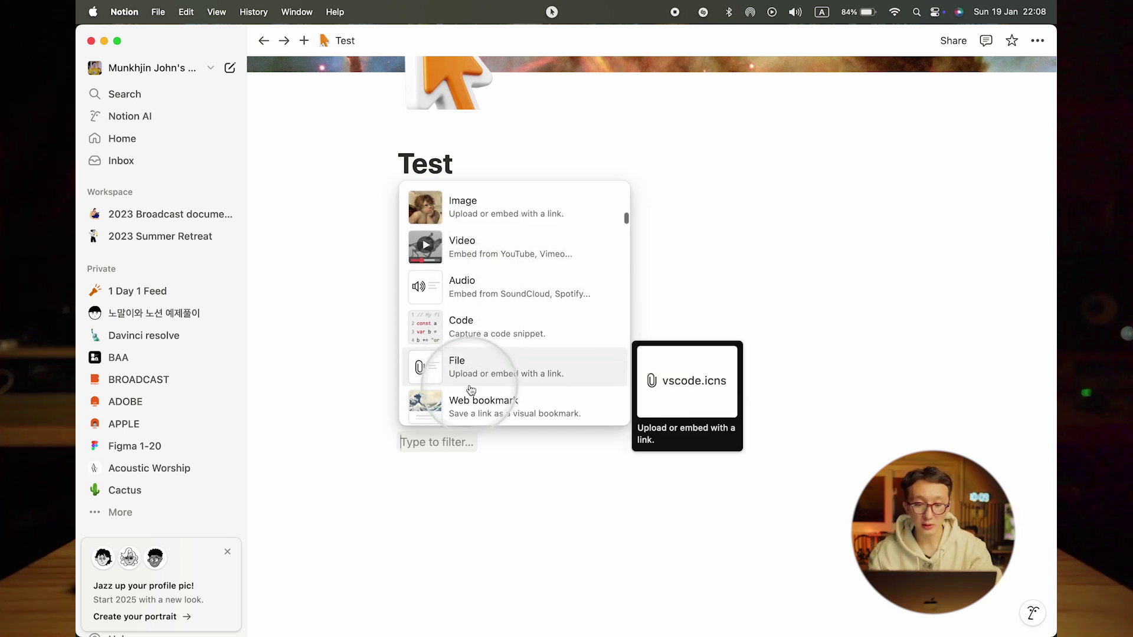
scroll(484, 339, "down", 2)
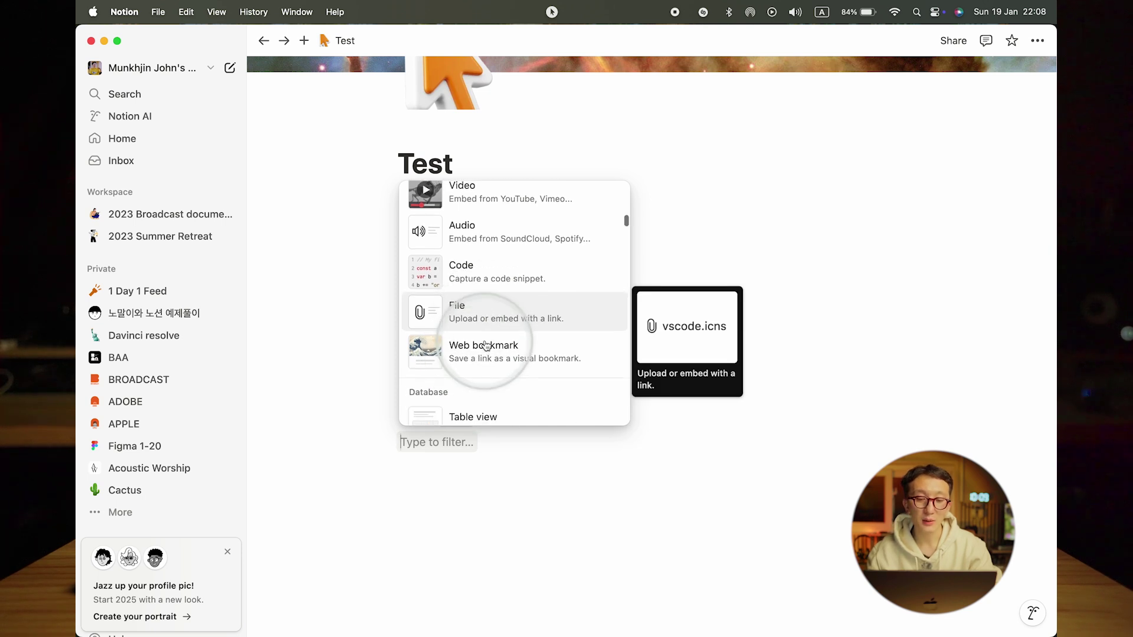
scroll(486, 345, "up", 10)
scroll(485, 345, "up", 8)
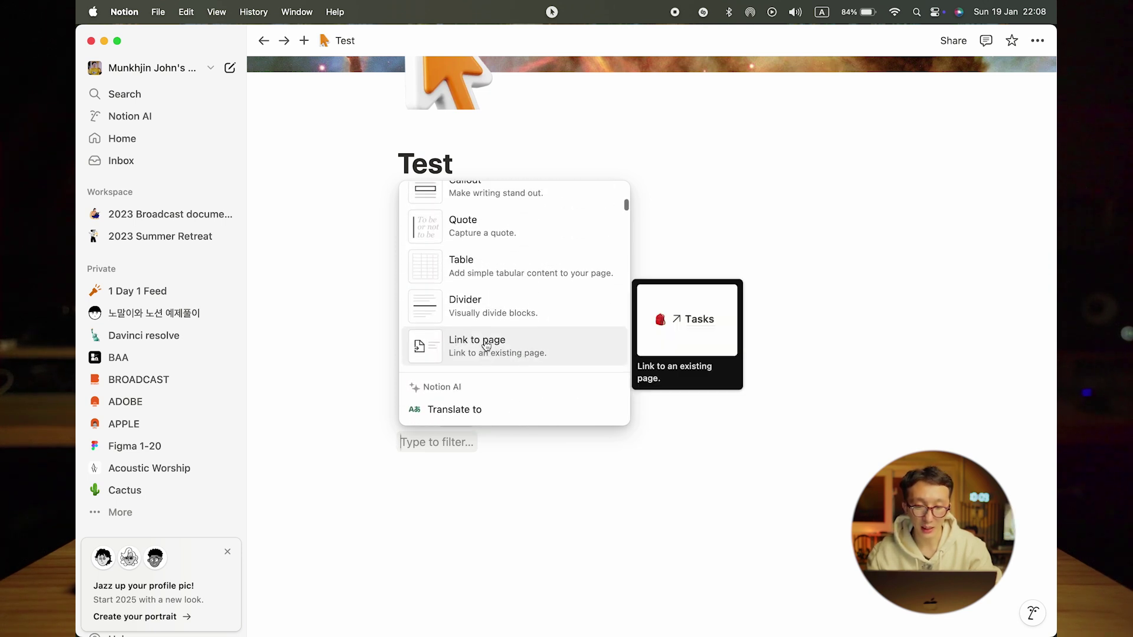
scroll(489, 307, "up", 1)
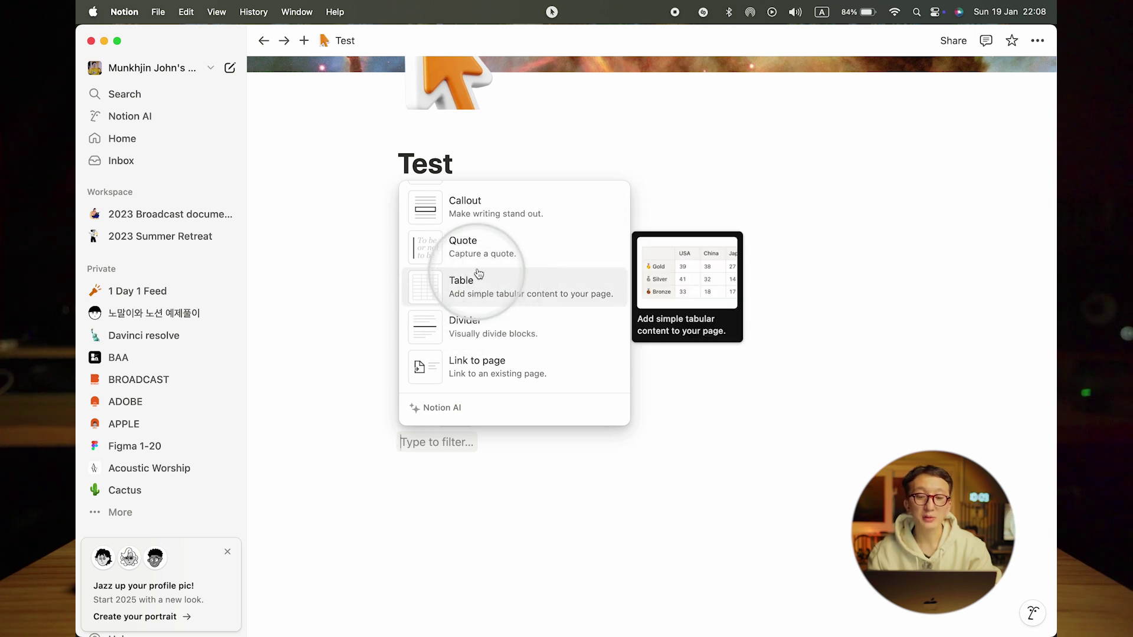
scroll(478, 254, "up", 2)
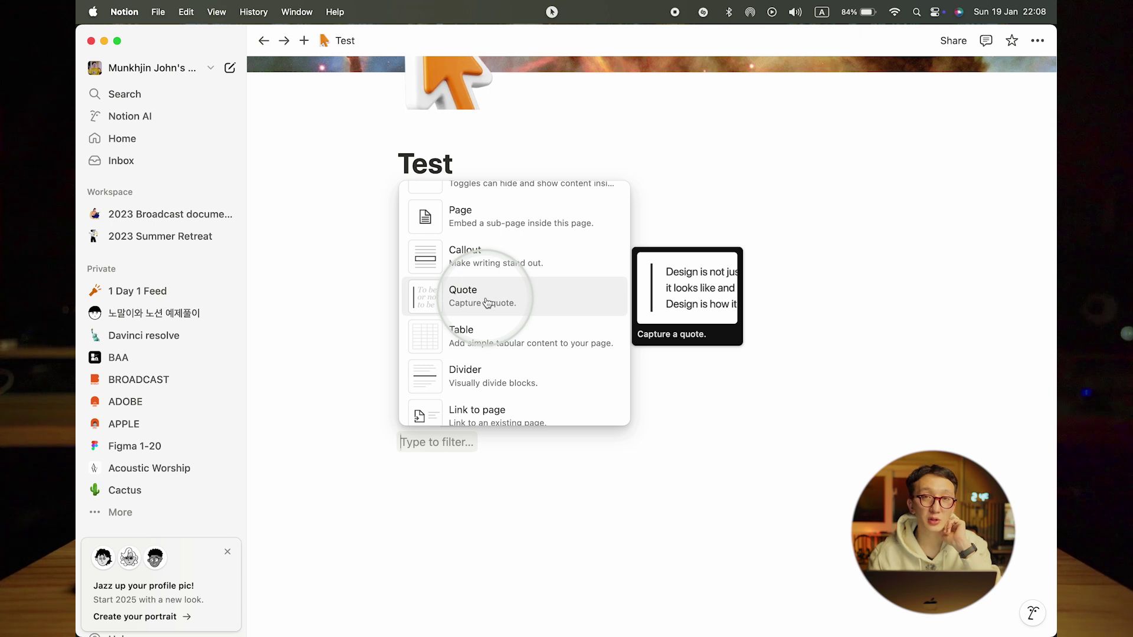
scroll(486, 304, "up", 5)
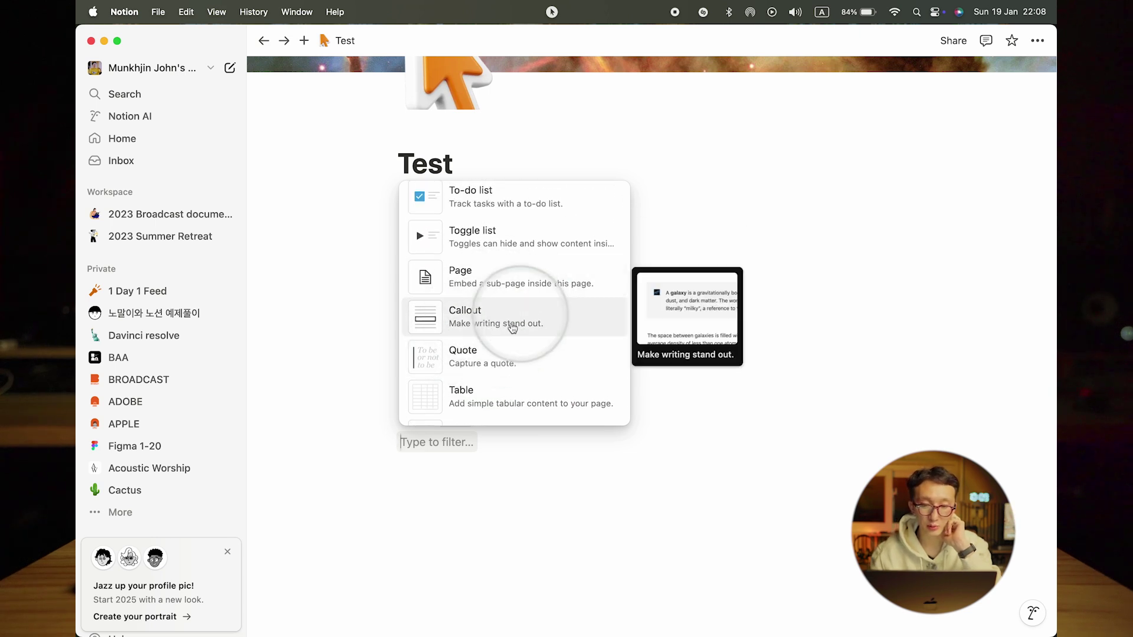
scroll(475, 329, "up", 6)
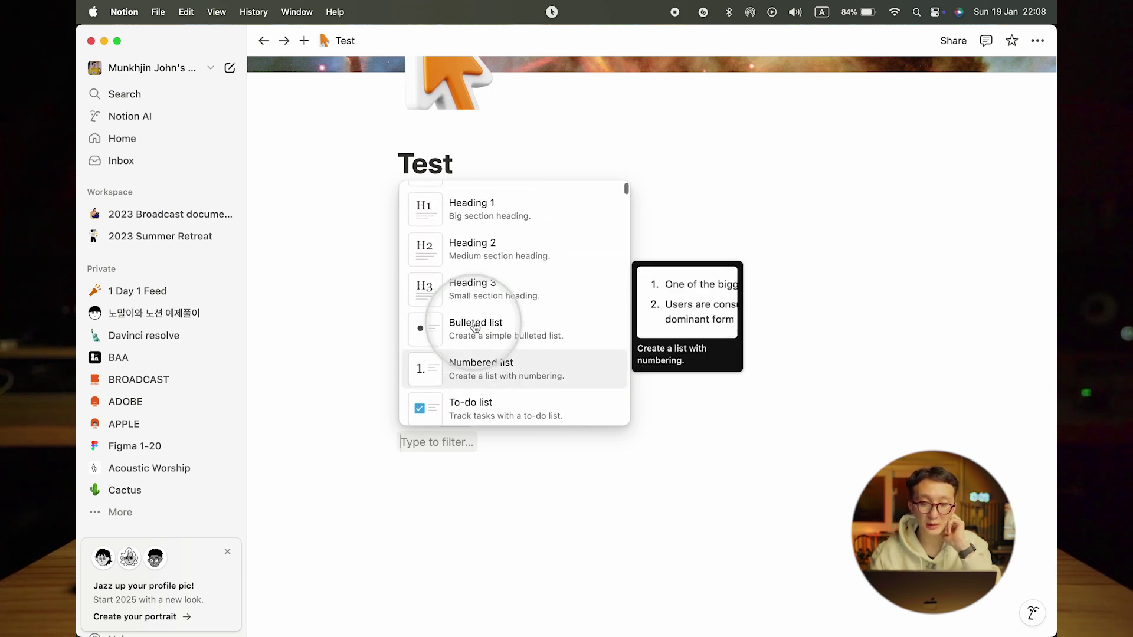
scroll(475, 328, "up", 3)
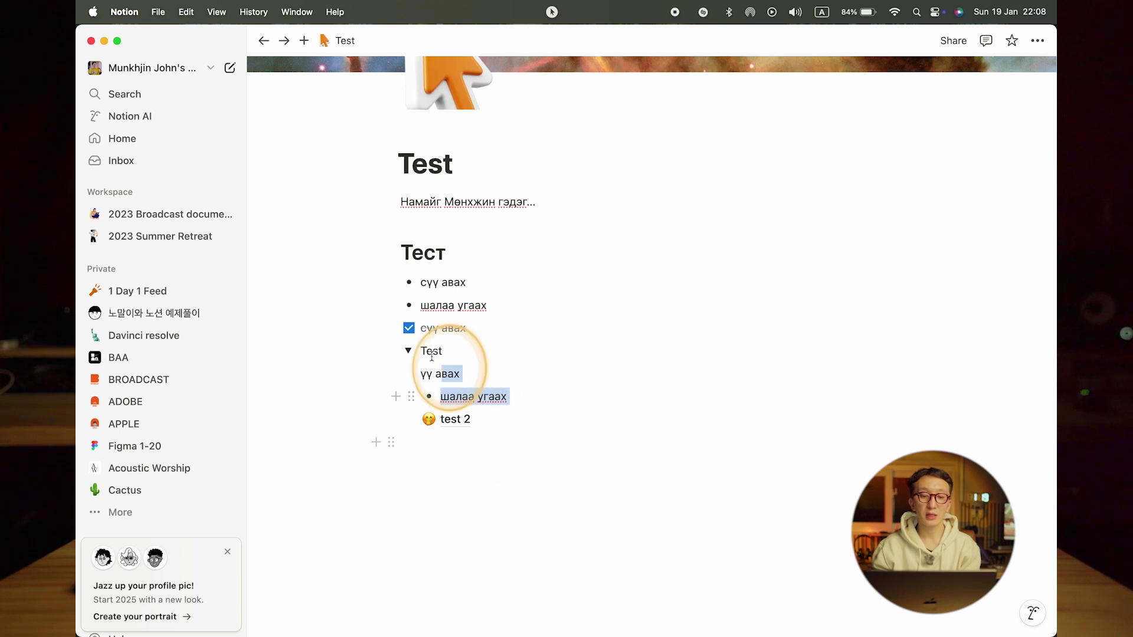
- Delete the blocks below the introductory line, from the "Тест" heading through the lists and the Test toggle's content
left_click_drag(432, 356, 389, 265)
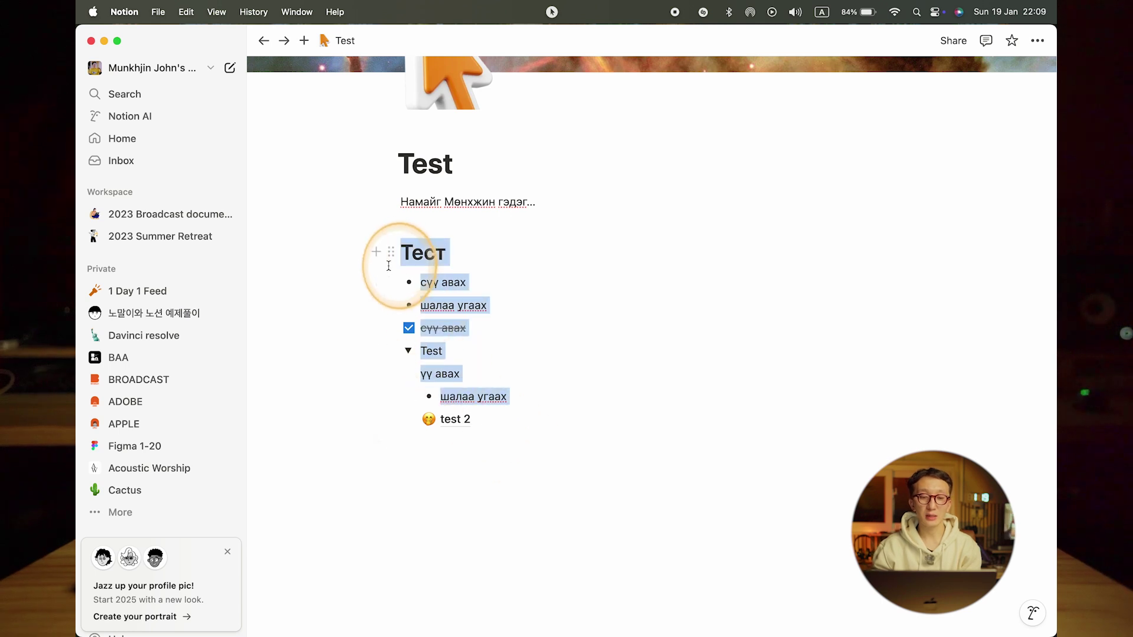
key("BackSpace")
left_click_drag(501, 466, 395, 385)
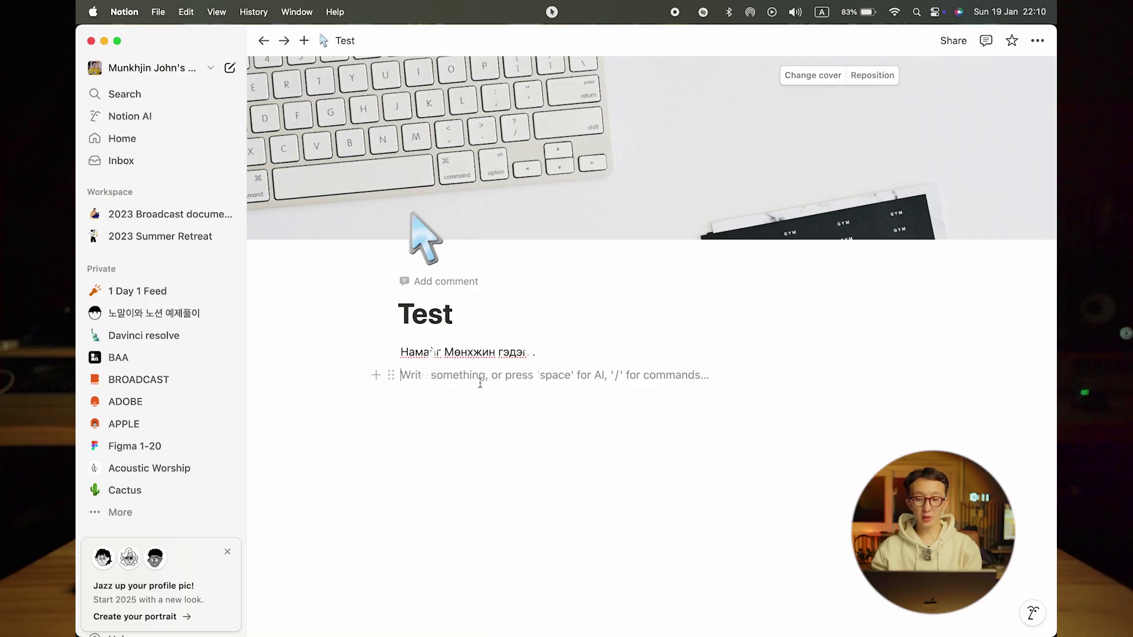
- Bring up the insertable block types on the empty line and filter them for "page"
type("/")
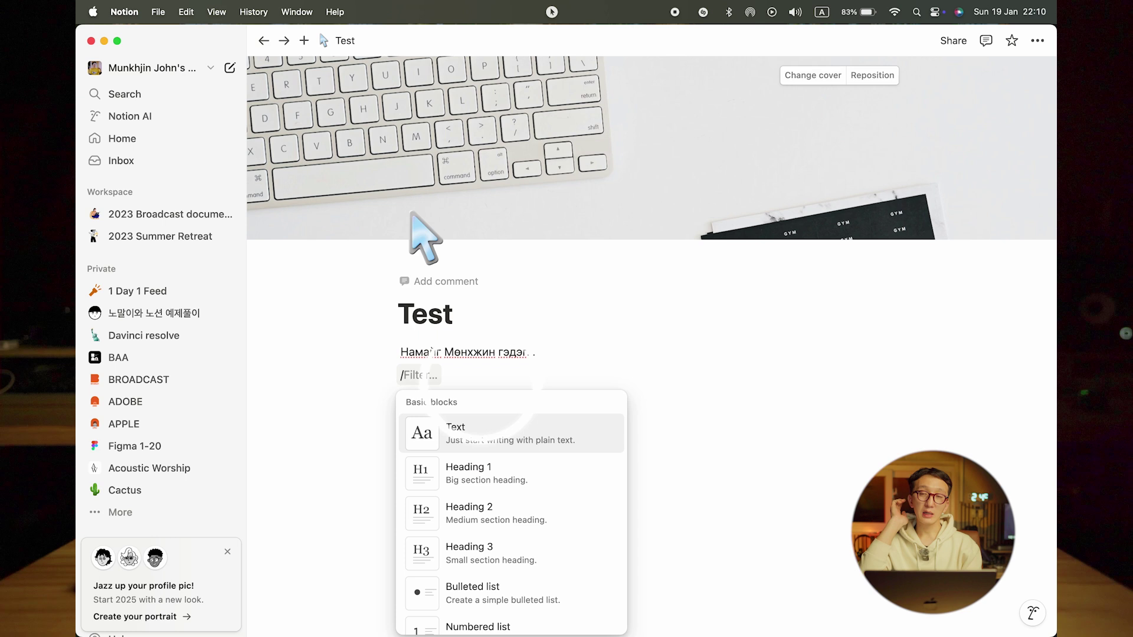
key("BackSpace")
type("/")
key("BackSpace")
type("/")
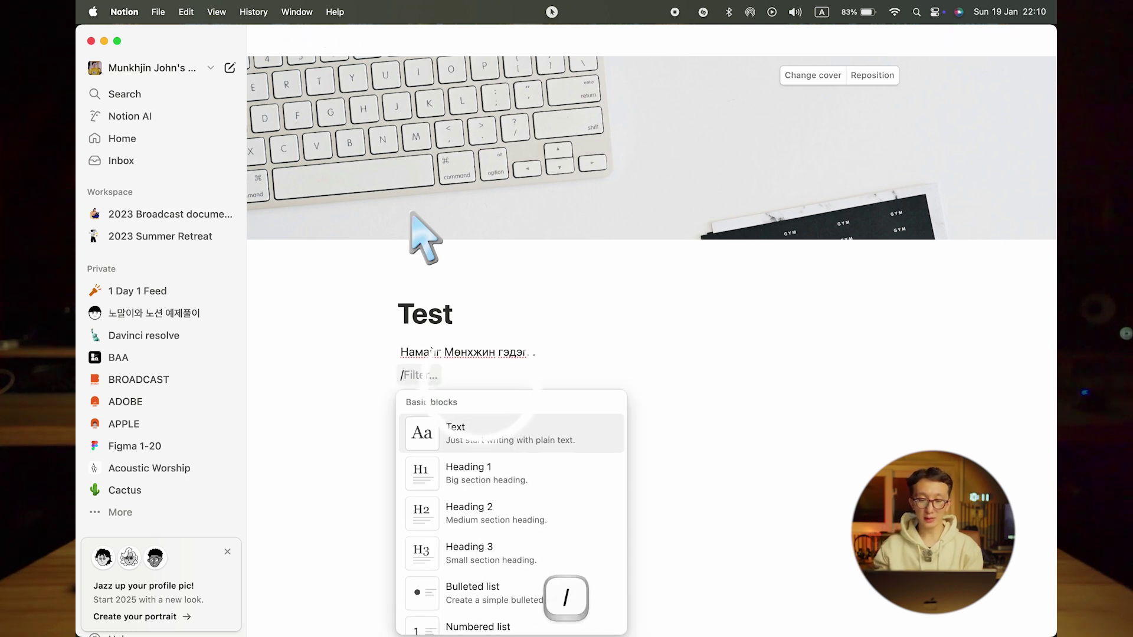
type("page")
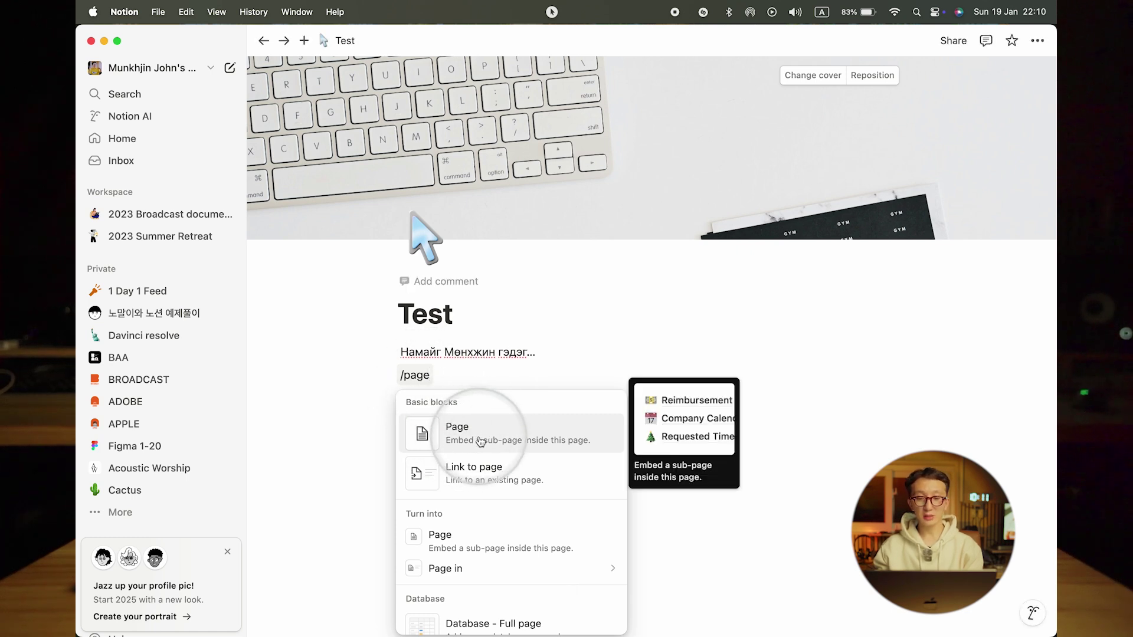
key("shift+super+Left")
- Insert the image MacOS History Presentation.png from the Downloads folder below the introductory line
type("/")
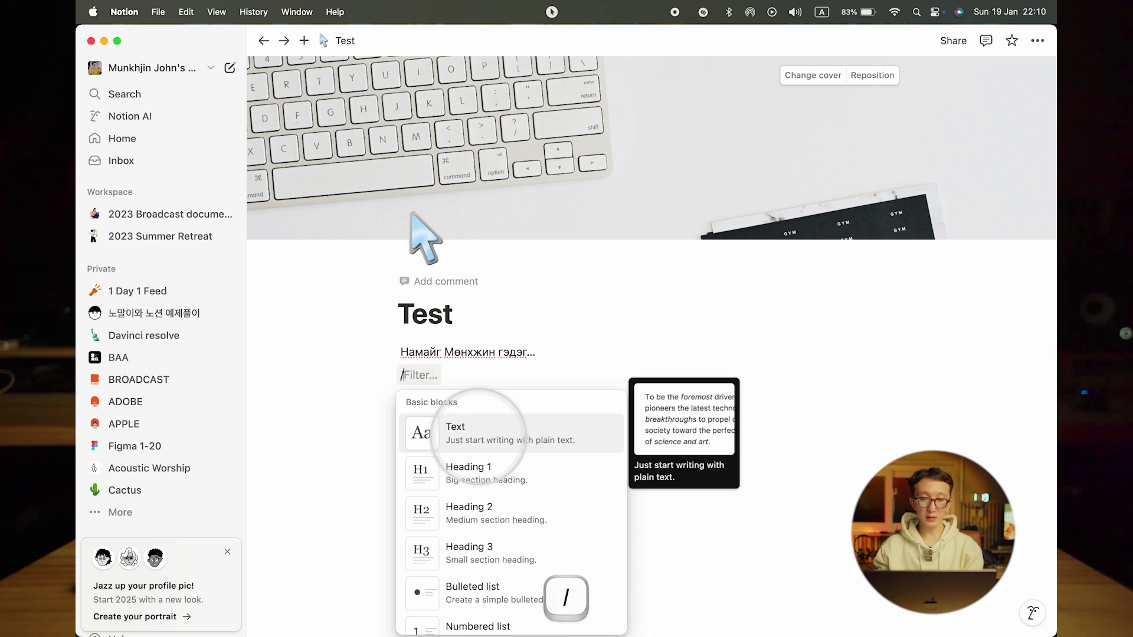
type("ima")
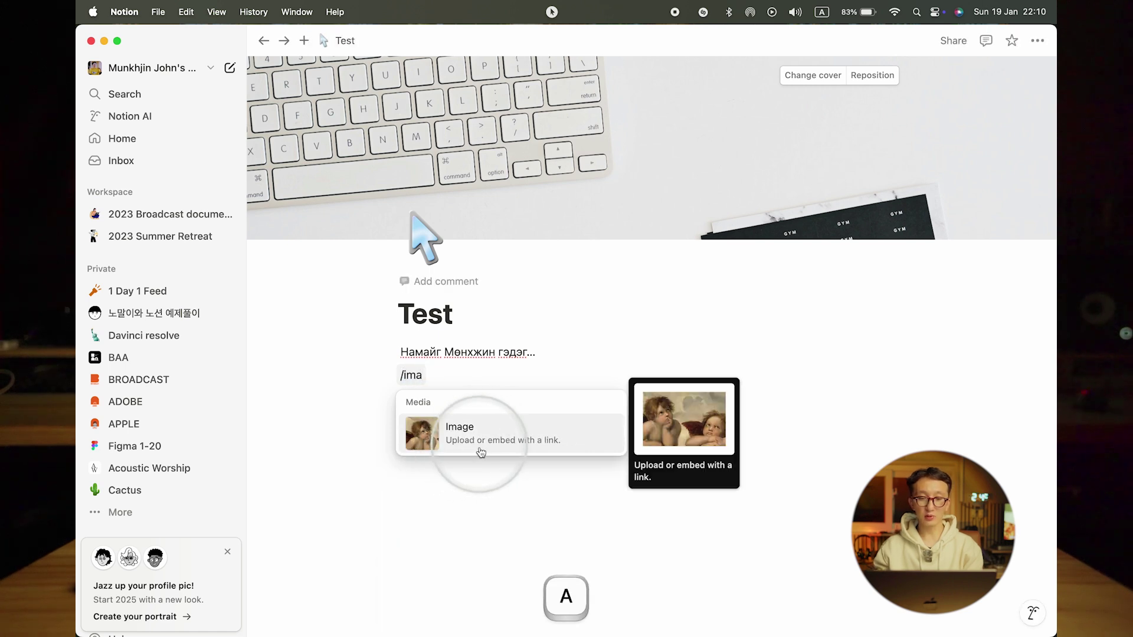
left_click(481, 446)
left_click(649, 445)
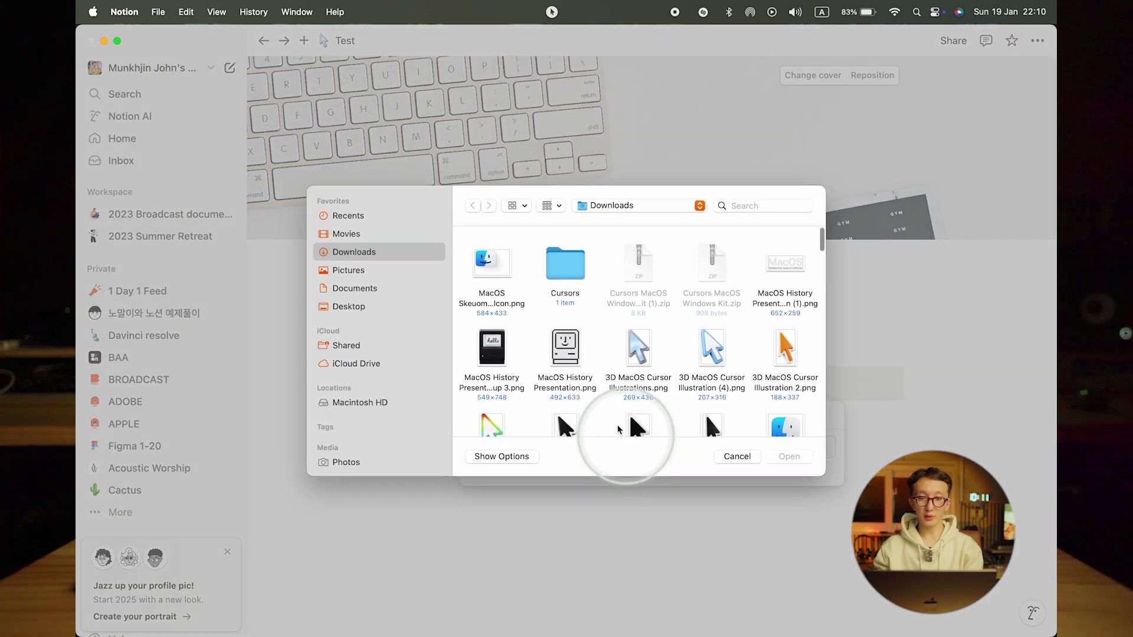
double_click(565, 348)
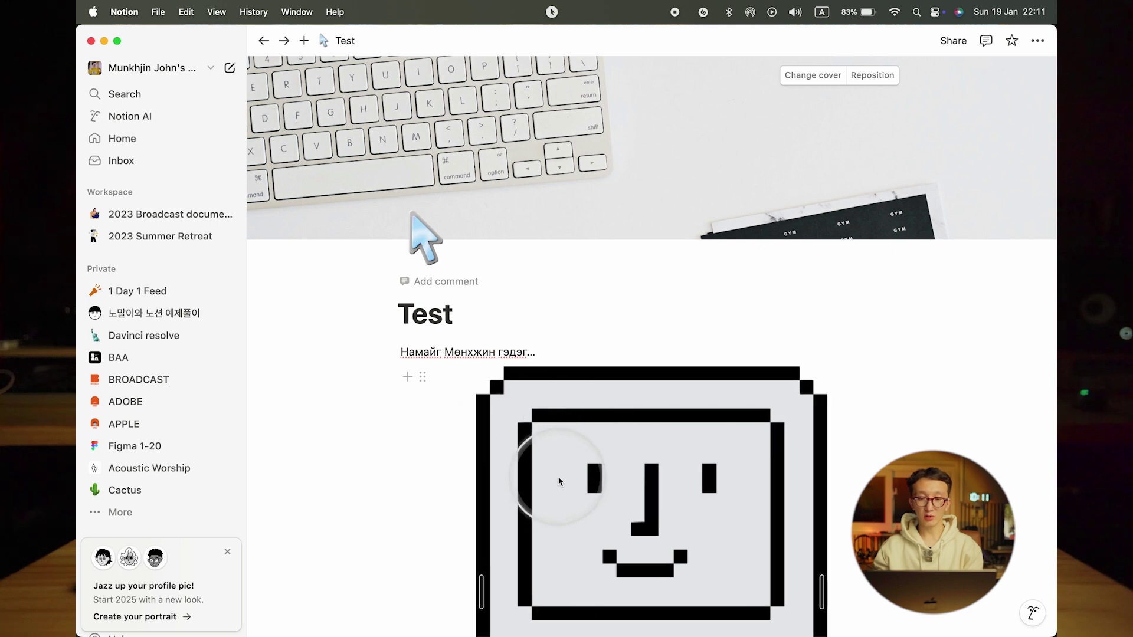
- Undo the image insertion and clear the leftover command text from the line
key("super+z")
key("super+z")
key("shift+super+Left")
key("BackSpace")
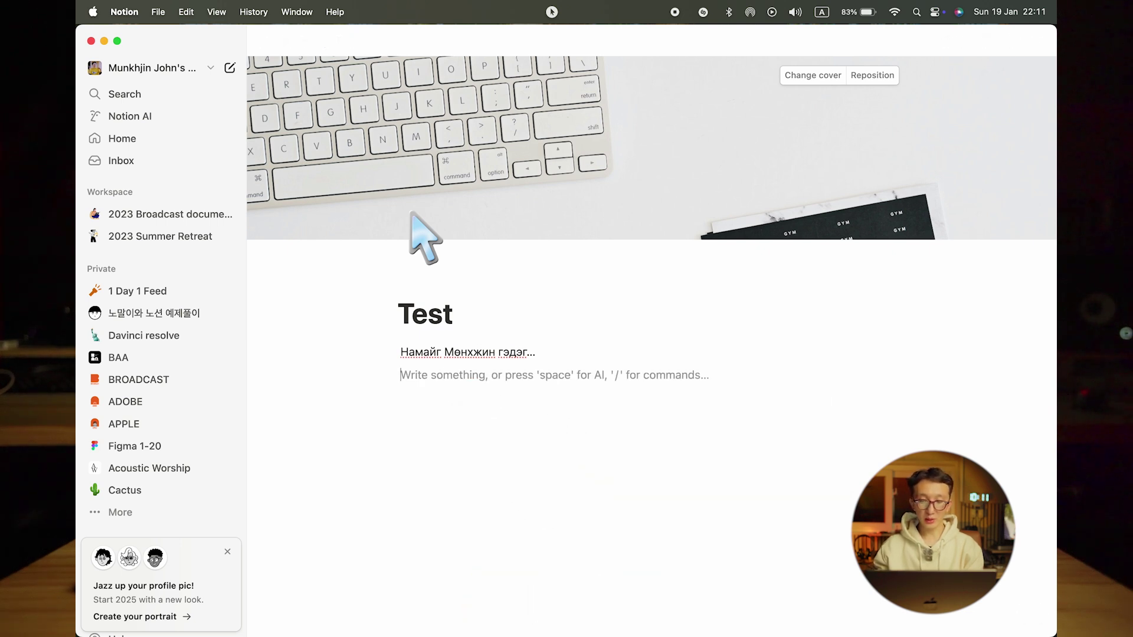
- Create a sub-page titled "Test 2" below the introductory line of the Test page
key("super+space")
type("/")
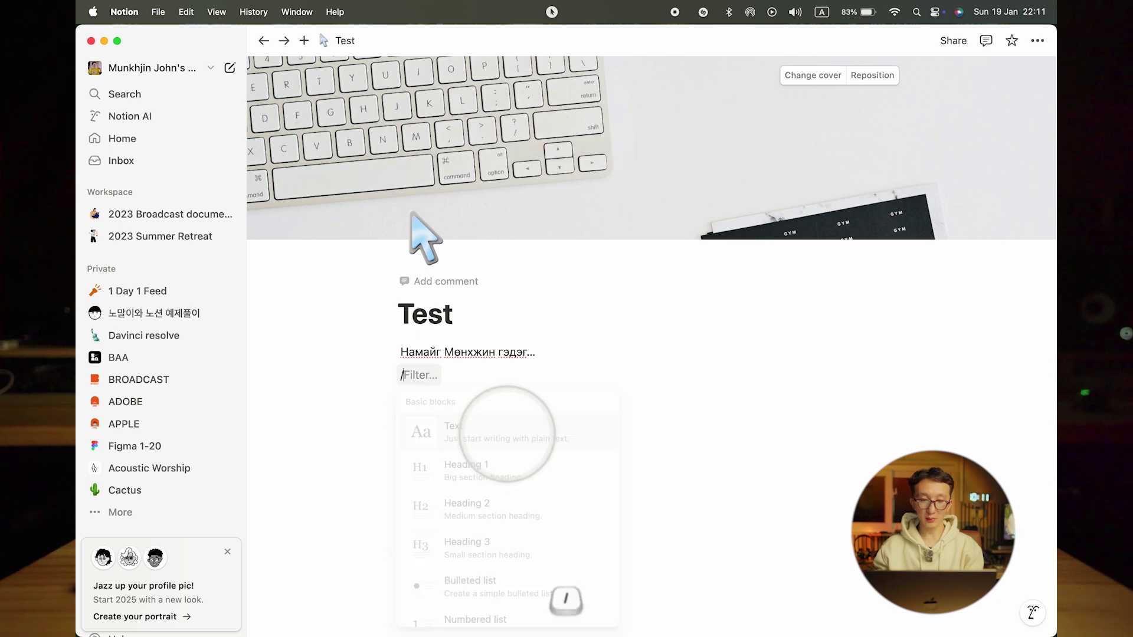
type("pa")
key("Return")
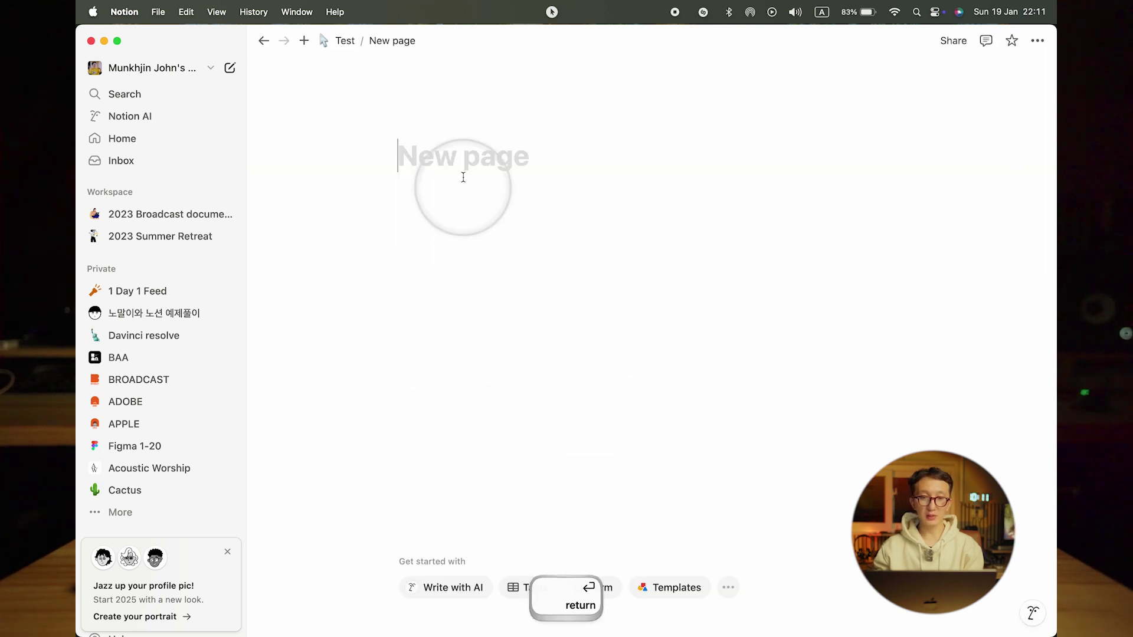
type("Test 2")
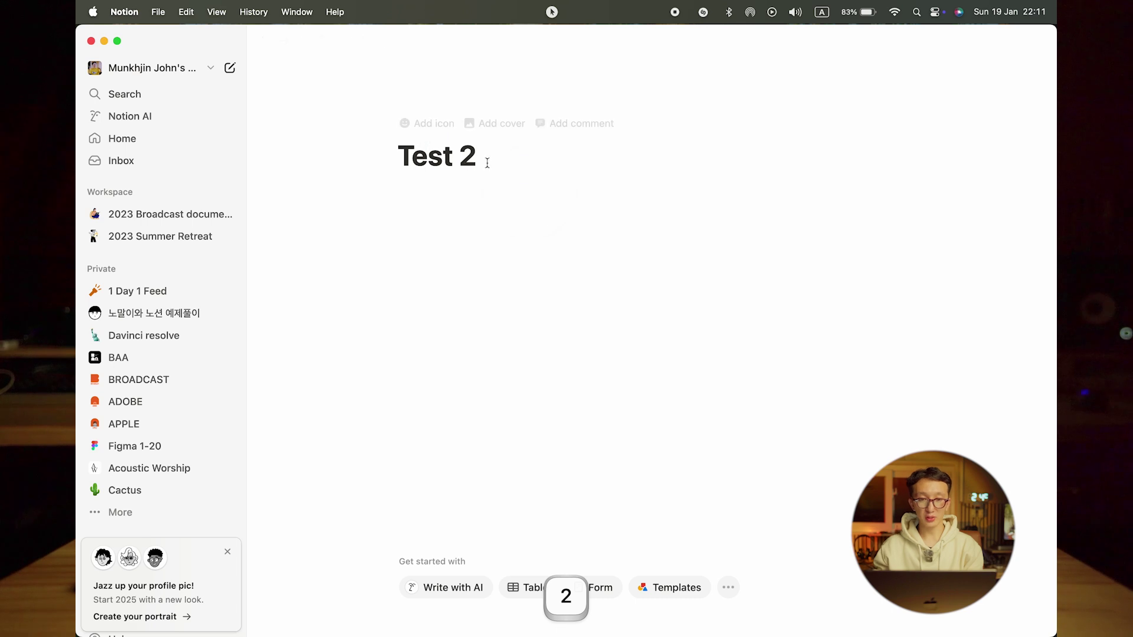
left_click(527, 267)
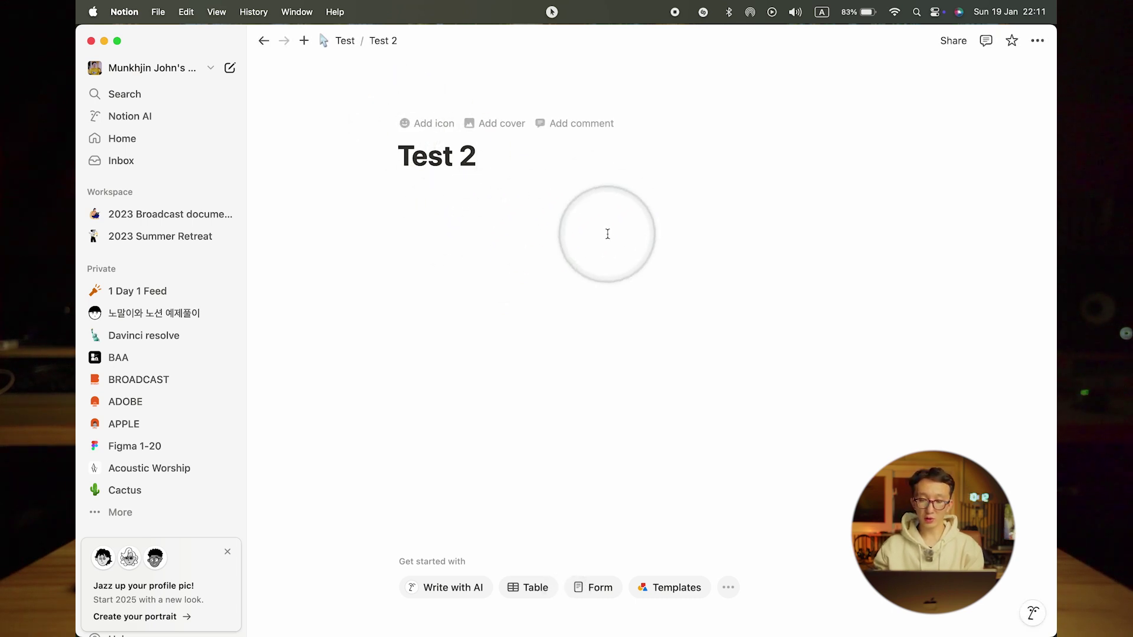
- Go back and forth between the Test page and its Test 2 sub-page, ending on Test
key("super+bracketleft")
key("super+bracketright")
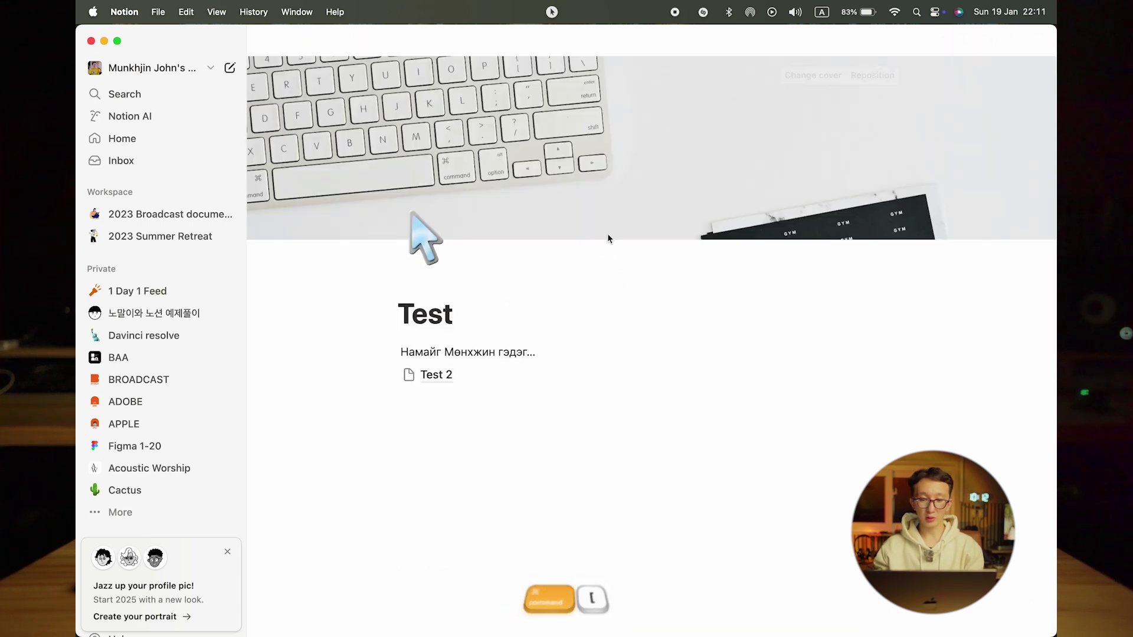
key("super+bracketleft")
key("super+bracketright")
key("super+bracketleft")
key("super+bracketright")
key("super+bracketleft")
key("super+bracketright")
key("super+bracketleft")
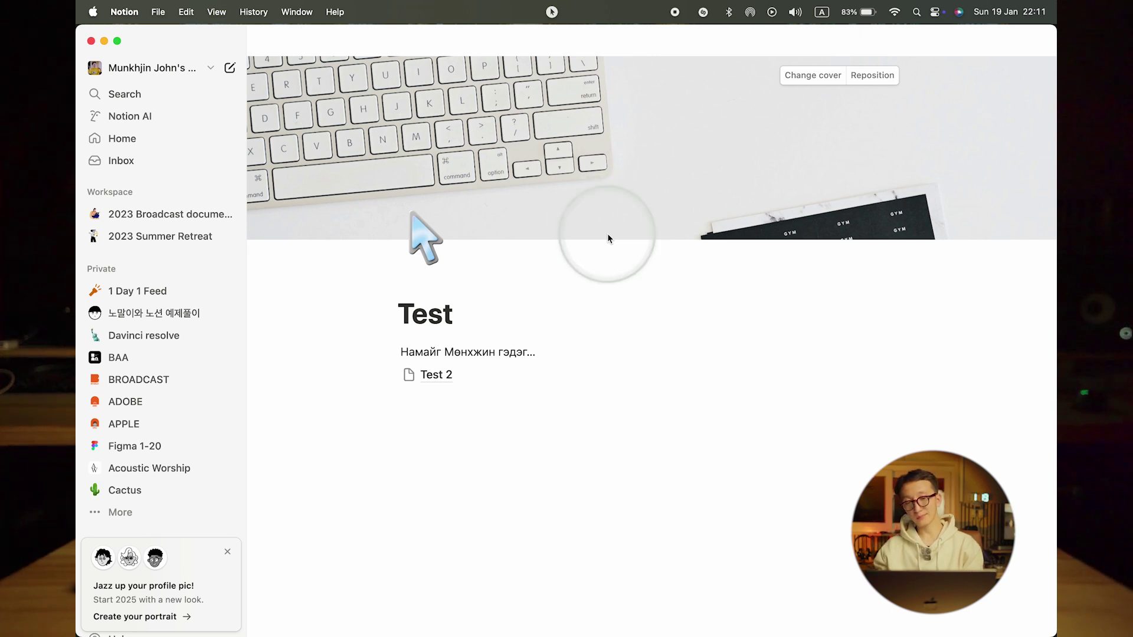
key("super+bracketright")
left_click(479, 379)
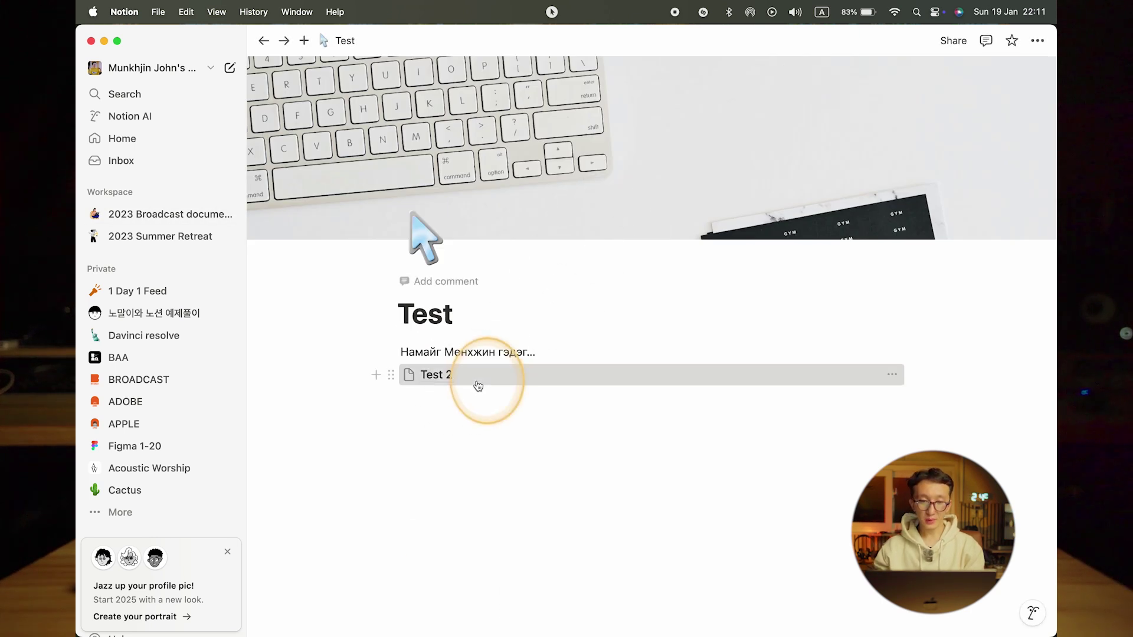
key("super+bracketleft")
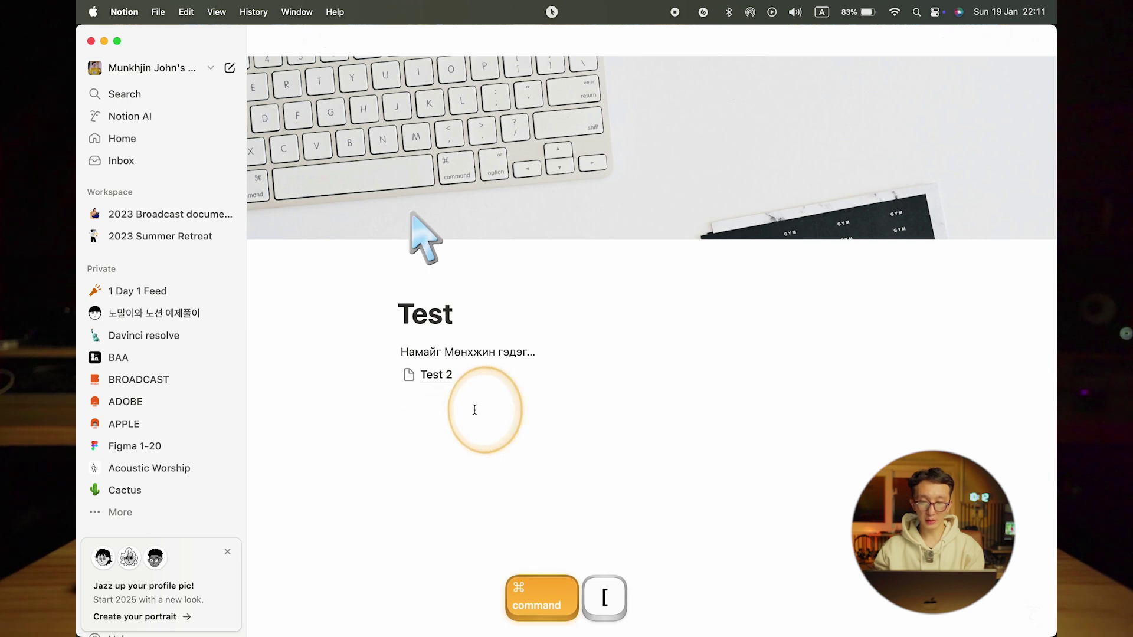
- Set the new line below the Test 2 sub-page to green text and write "Намайг" on it
type("/")
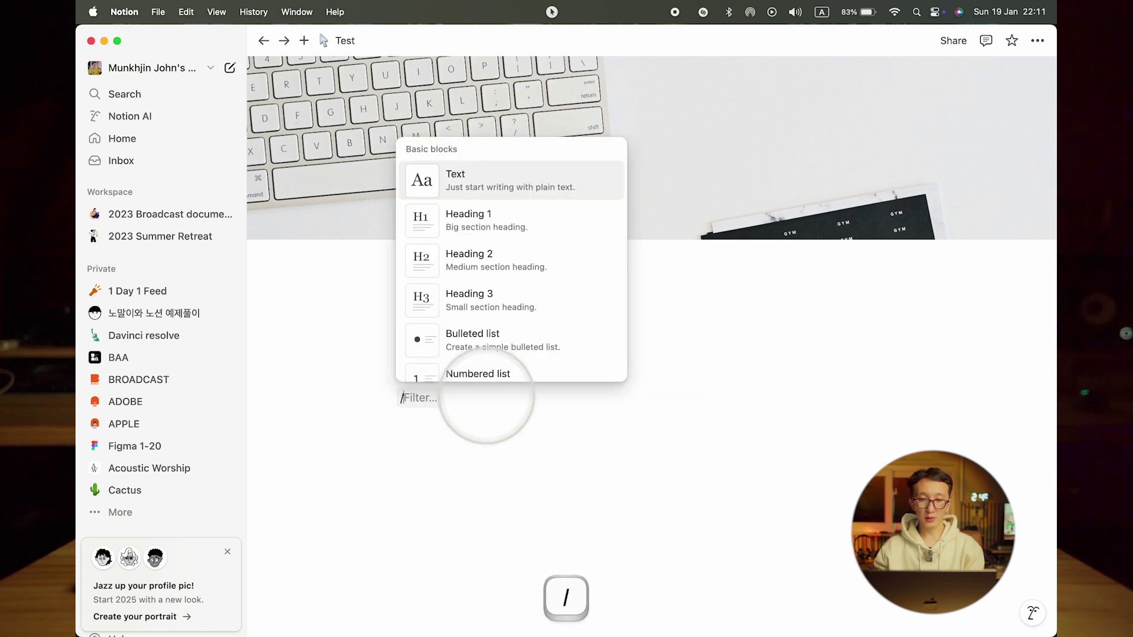
type("r")
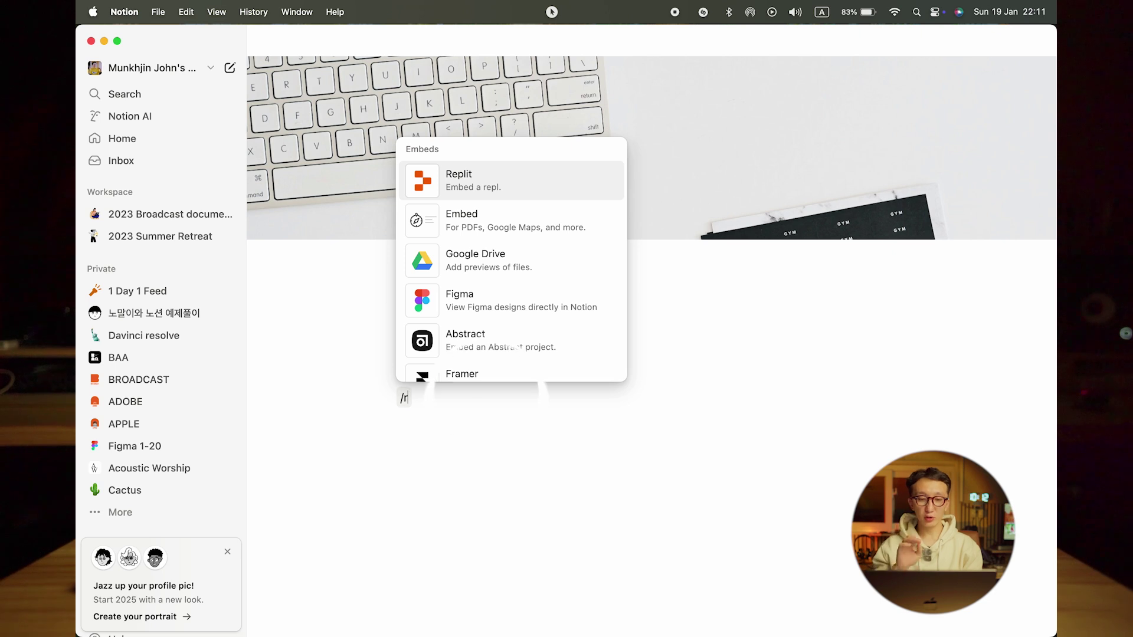
type("ed")
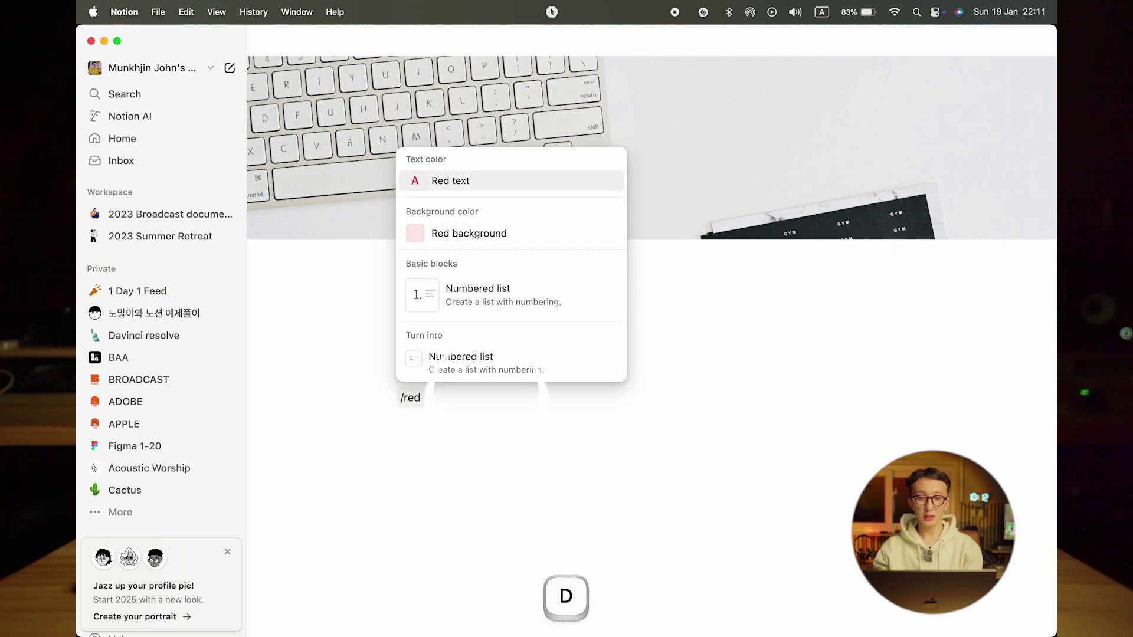
key("BackSpace")
key("BackSpace")
key("BackSpace")
type("gree")
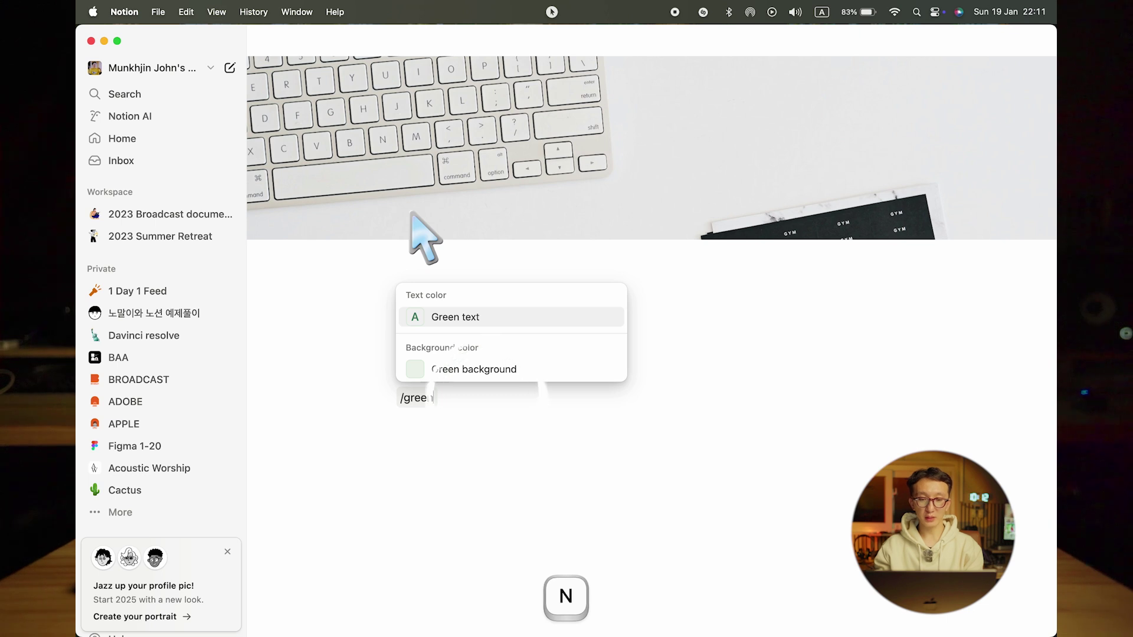
type("n")
key("Return")
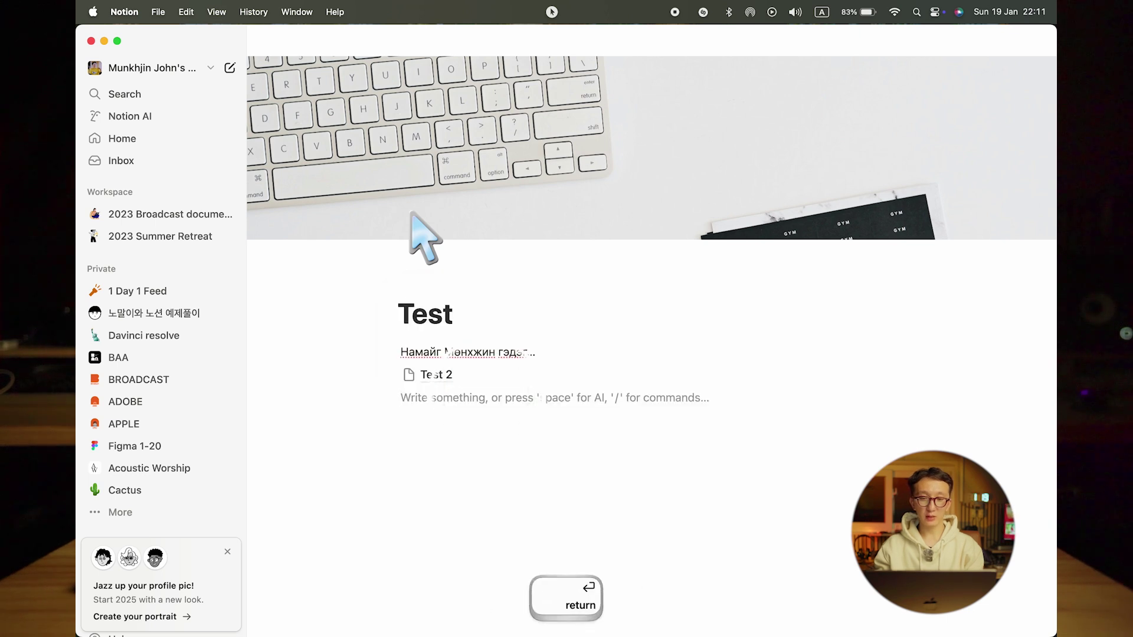
key("BackSpace")
key("Caps_Lock")
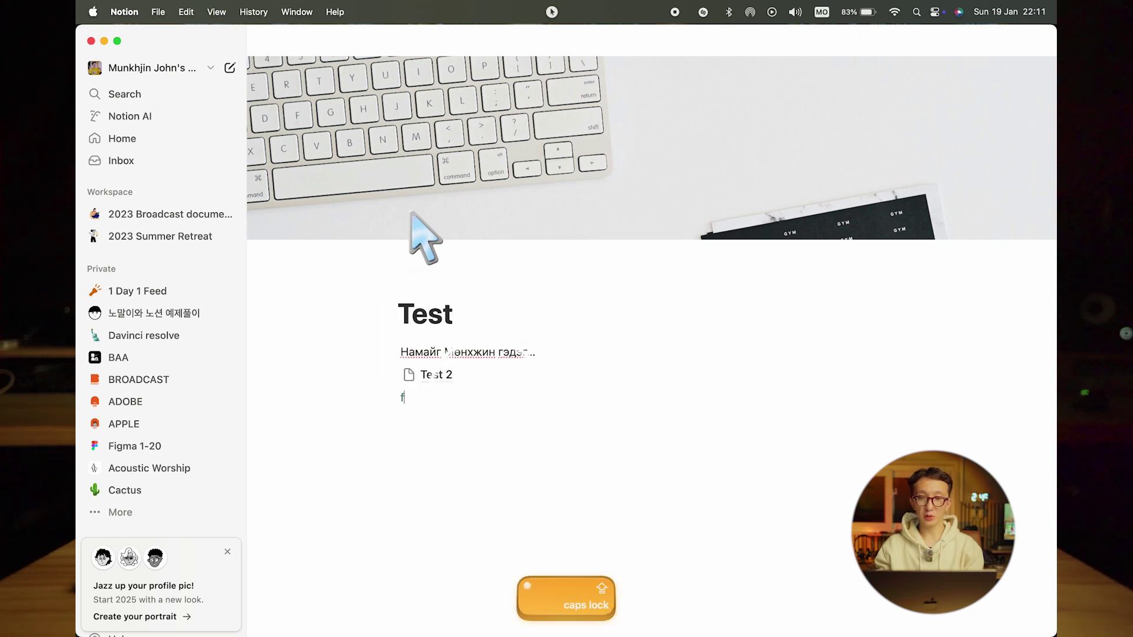
key("BackSpace")
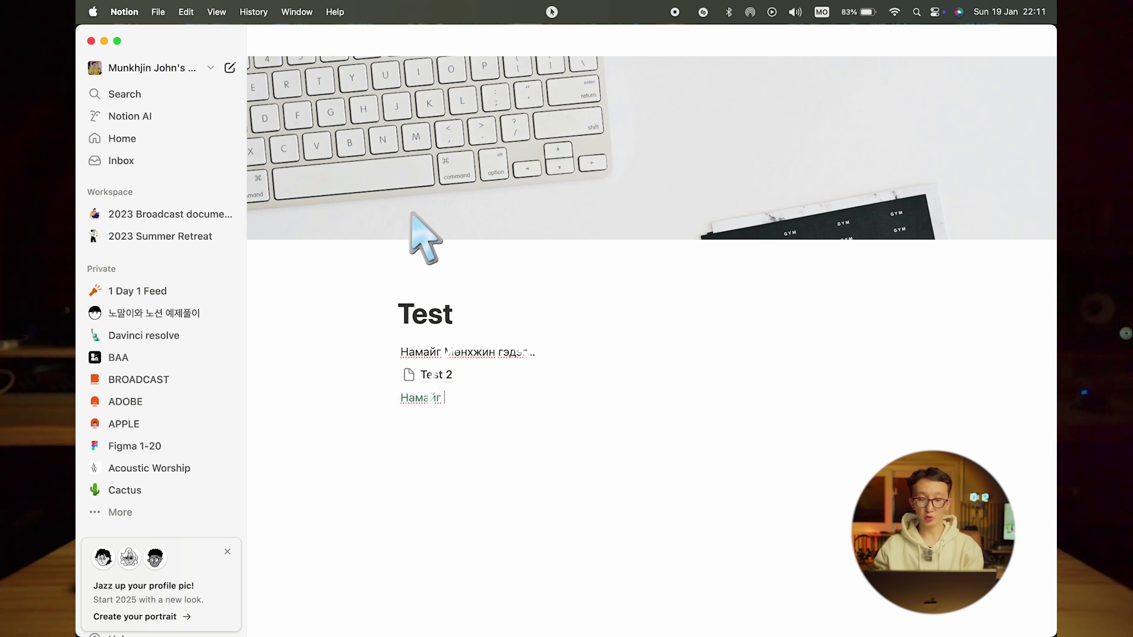
- Change the line to red text and continue it with the speaker's first name
type("/red")
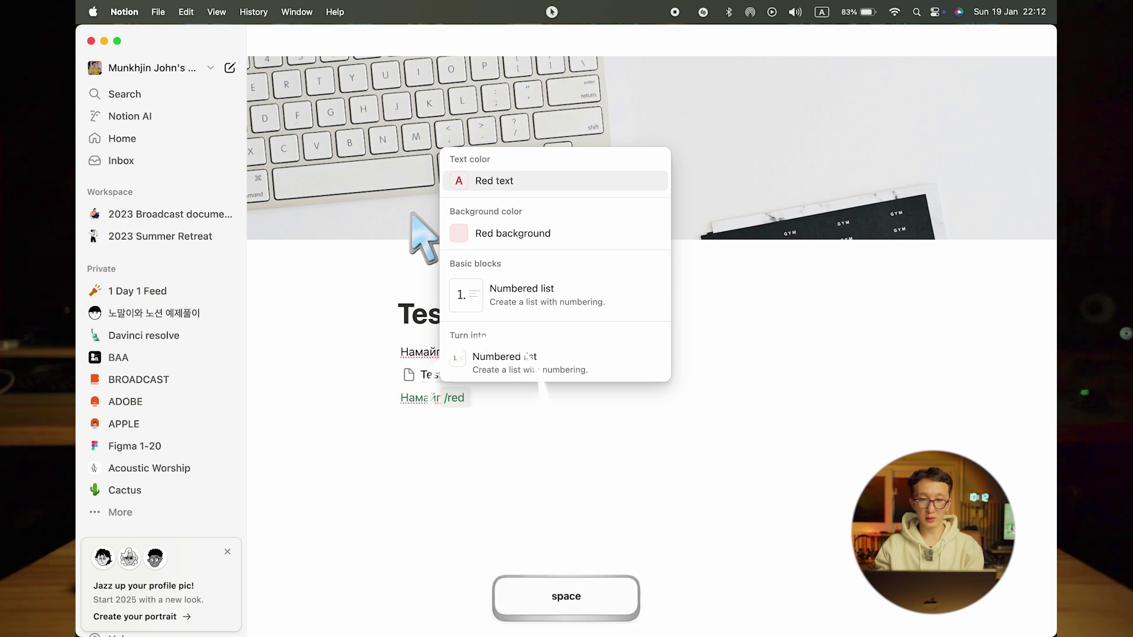
key("Return")
type("Мөнхижн")
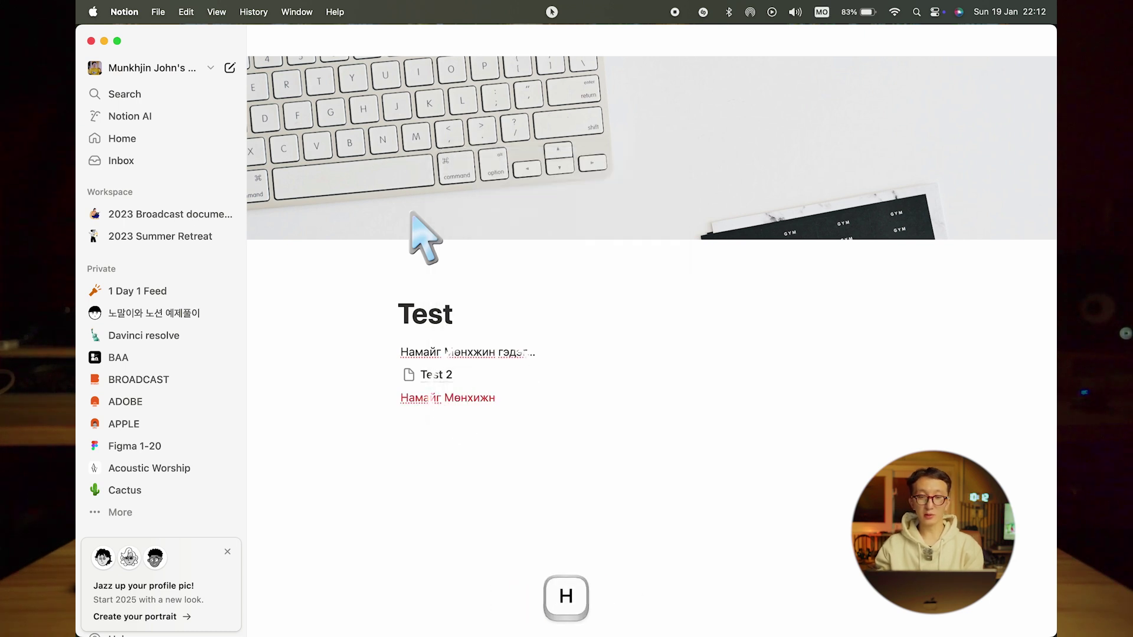
- Clear all the text from the red line below the Test 2 sub-page
key("ctrl+a")
key("BackSpace")
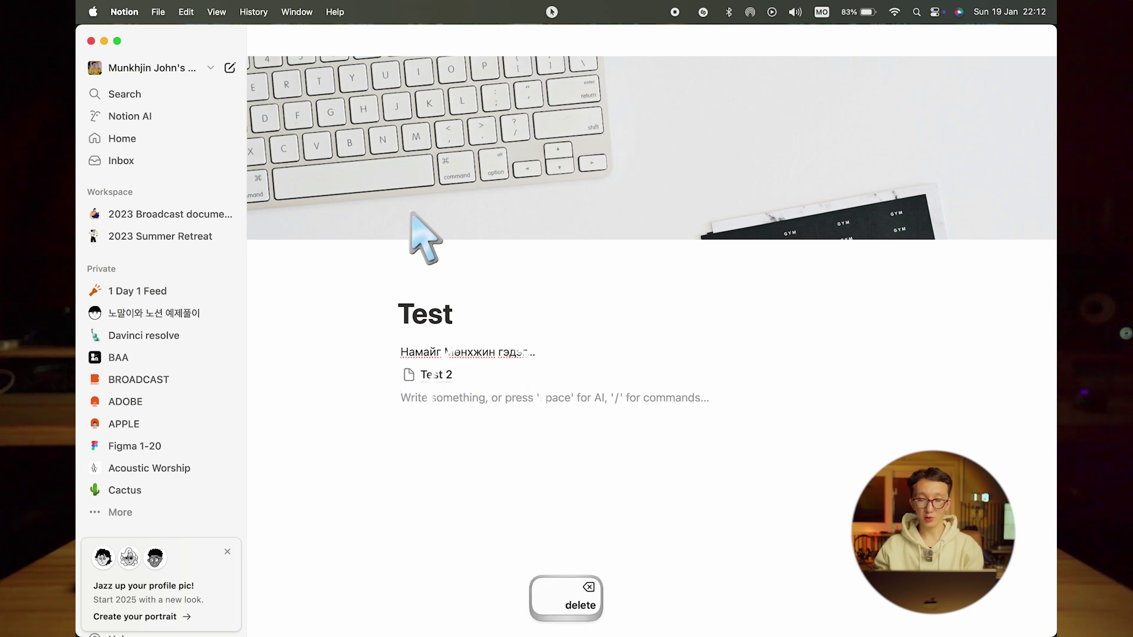
key("super+Tab")
type("ю")
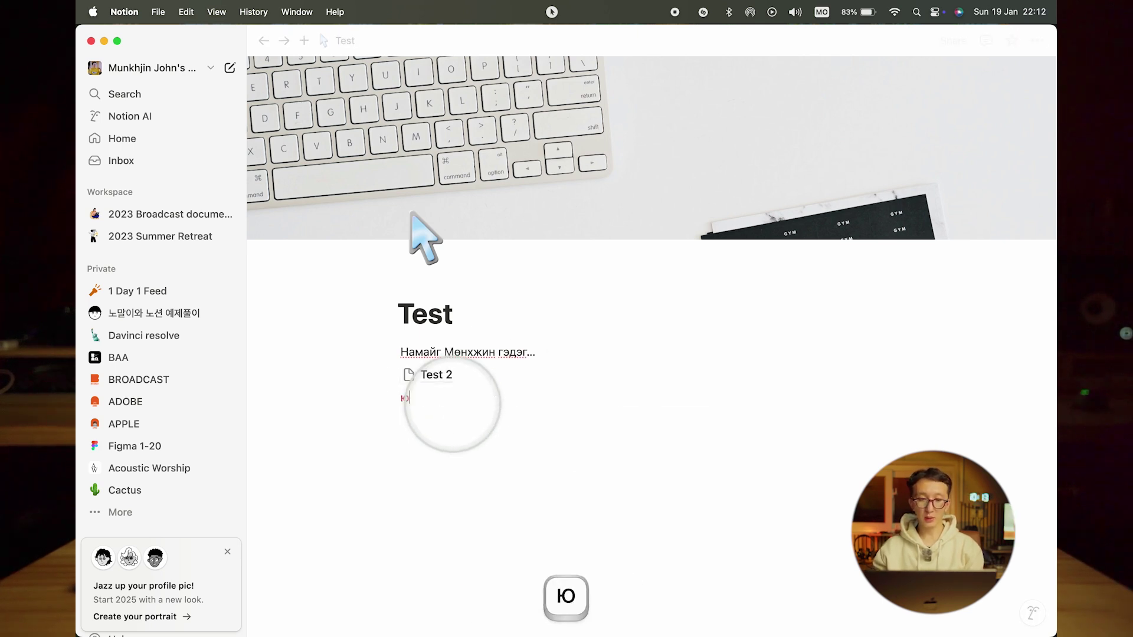
key("BackSpace")
- Look through the basic block types from the headings down to Callout, leaving the line empty
type("/")
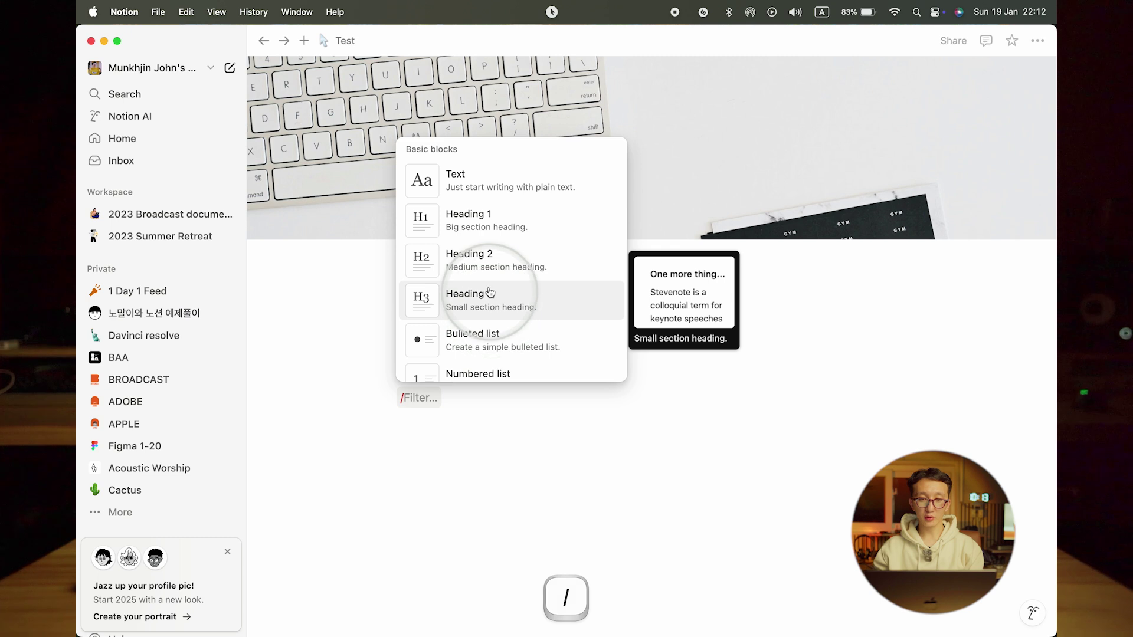
scroll(475, 239, "down", 1)
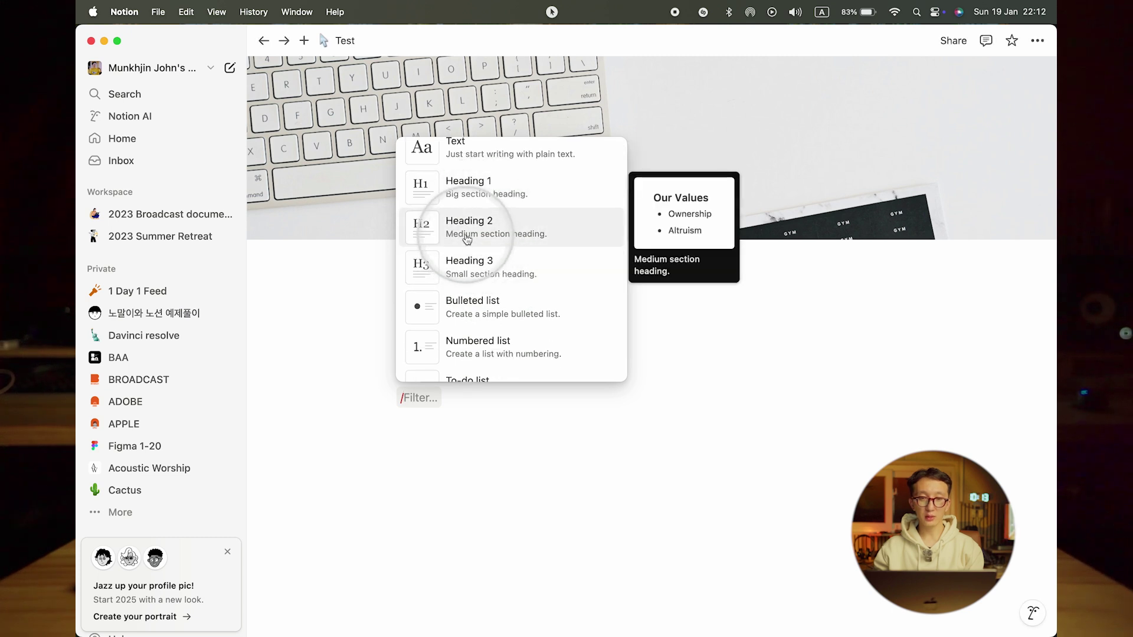
scroll(458, 226, "down", 5)
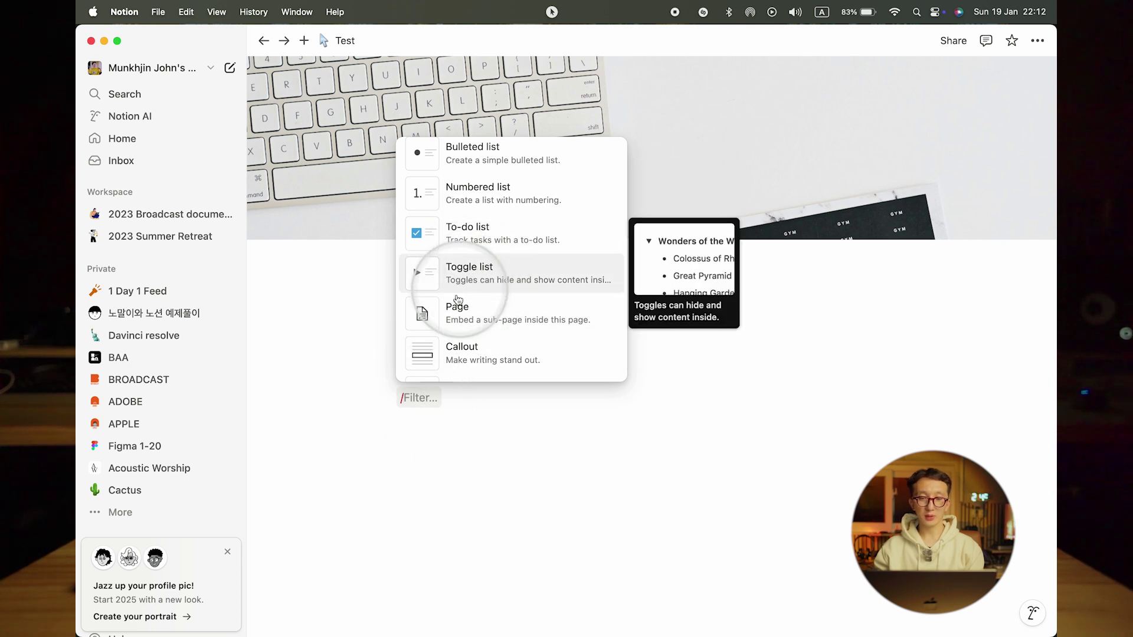
left_click(413, 393)
key("BackSpace")
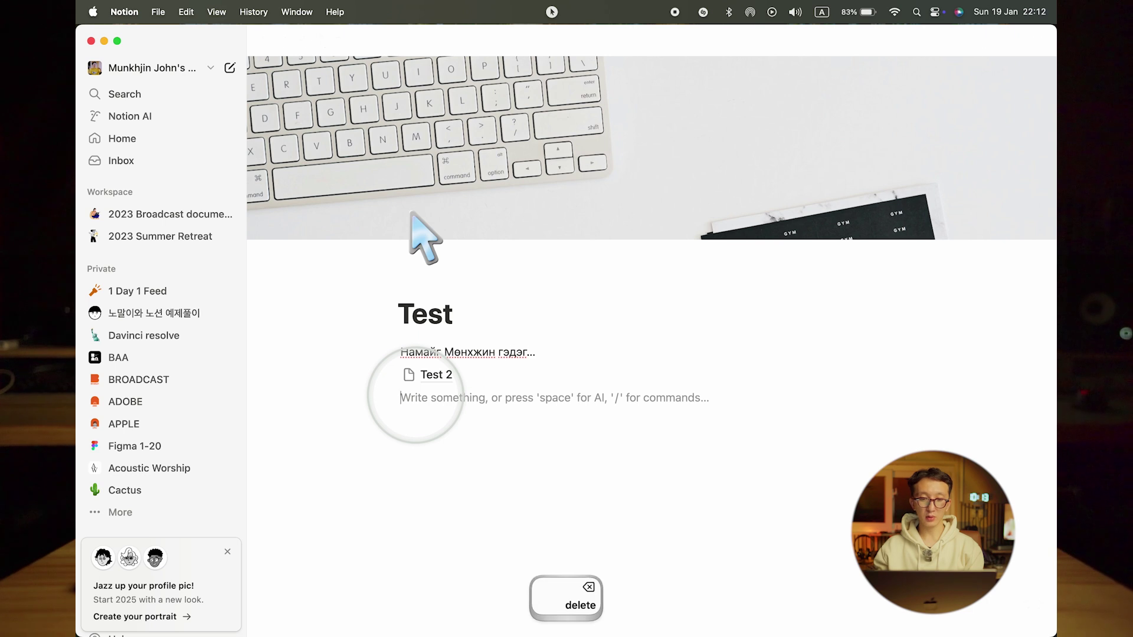
- Insert a toggle list below the Test 2 sub-page and title it "Хууль"
type("/")
type("g")
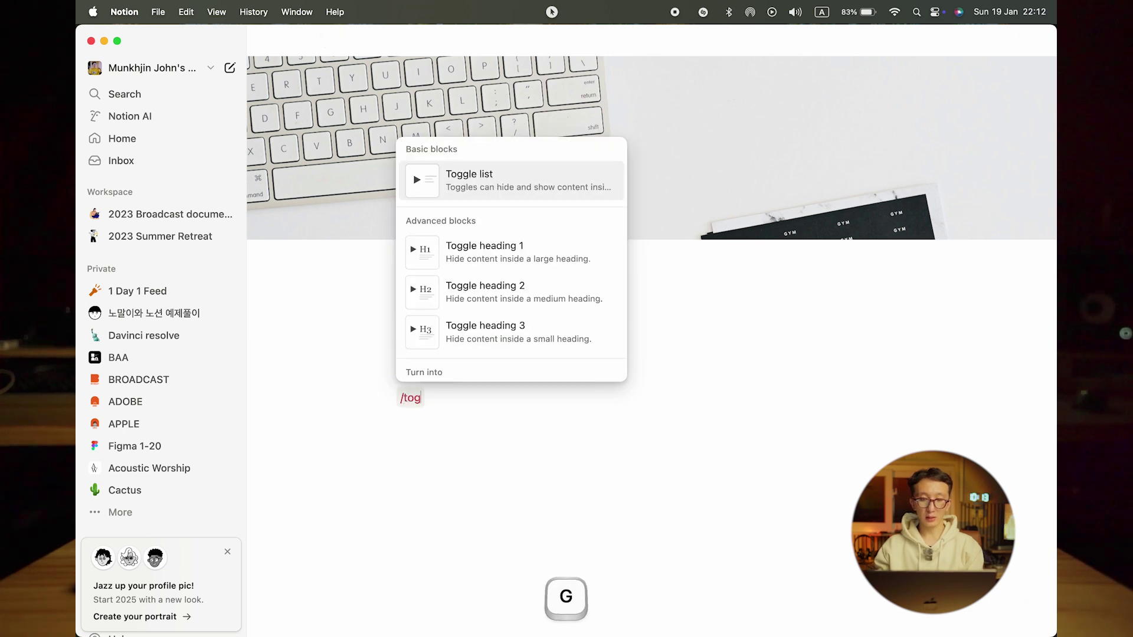
type("gle")
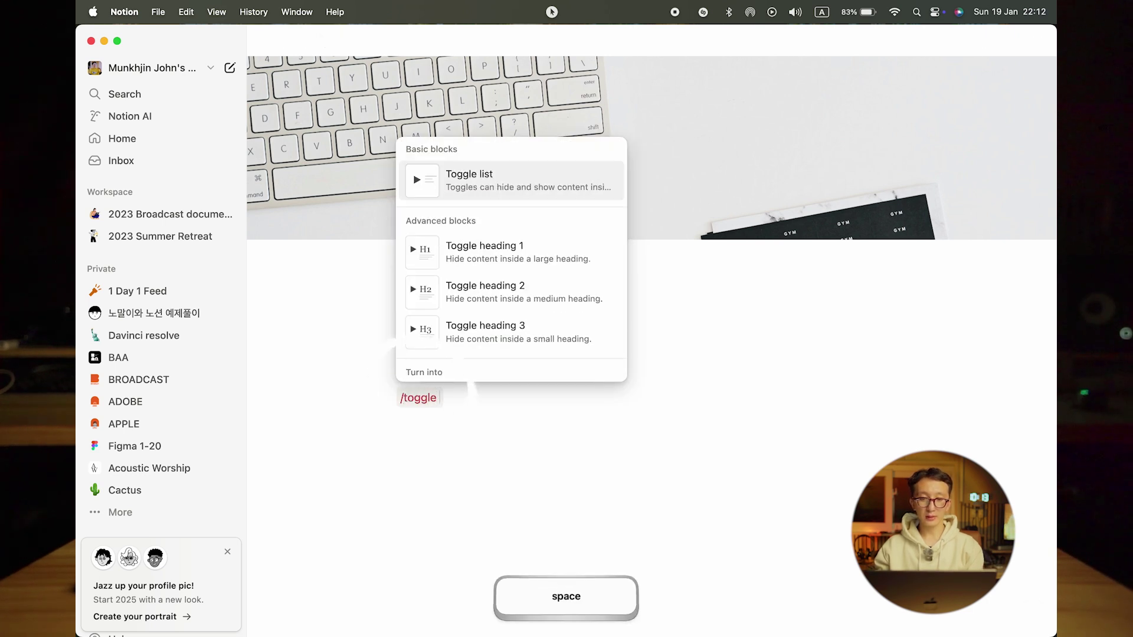
key("Return")
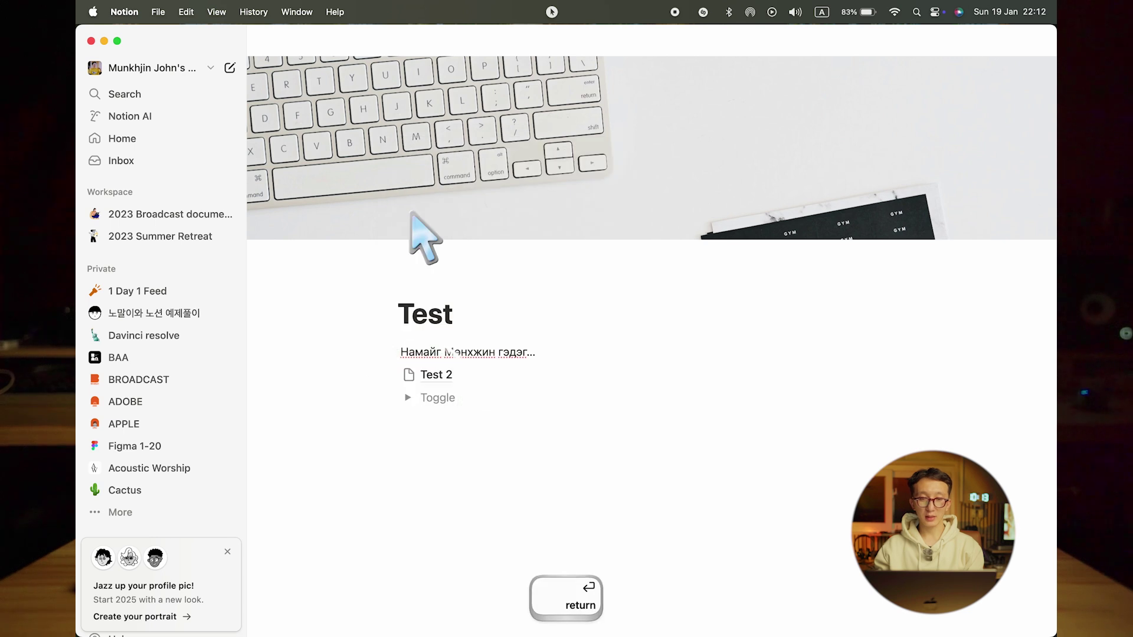
key("Caps_Lock")
type("Хууль")
- Add a second toggle with filler text "оыбөыбдлоөй" inside it and "быөөыб" as its title
key("Return")
left_click(407, 420)
left_click(431, 443)
type("оыбөыбдлоөй")
key("Up")
type("быөөыб")
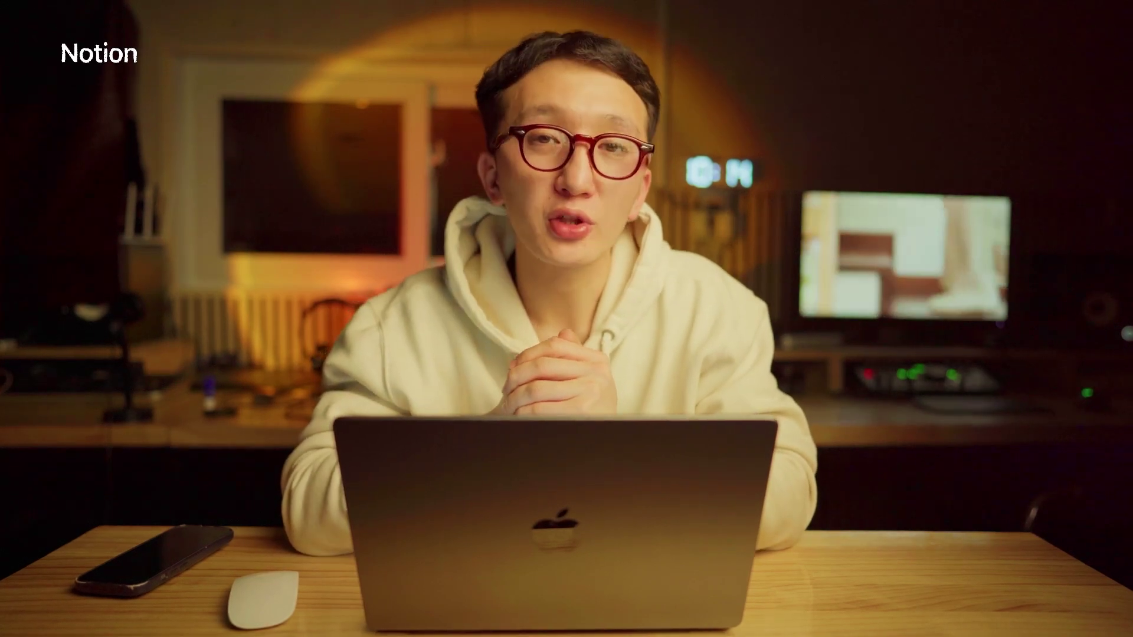
- Create a new blank page
left_click(526, 456)
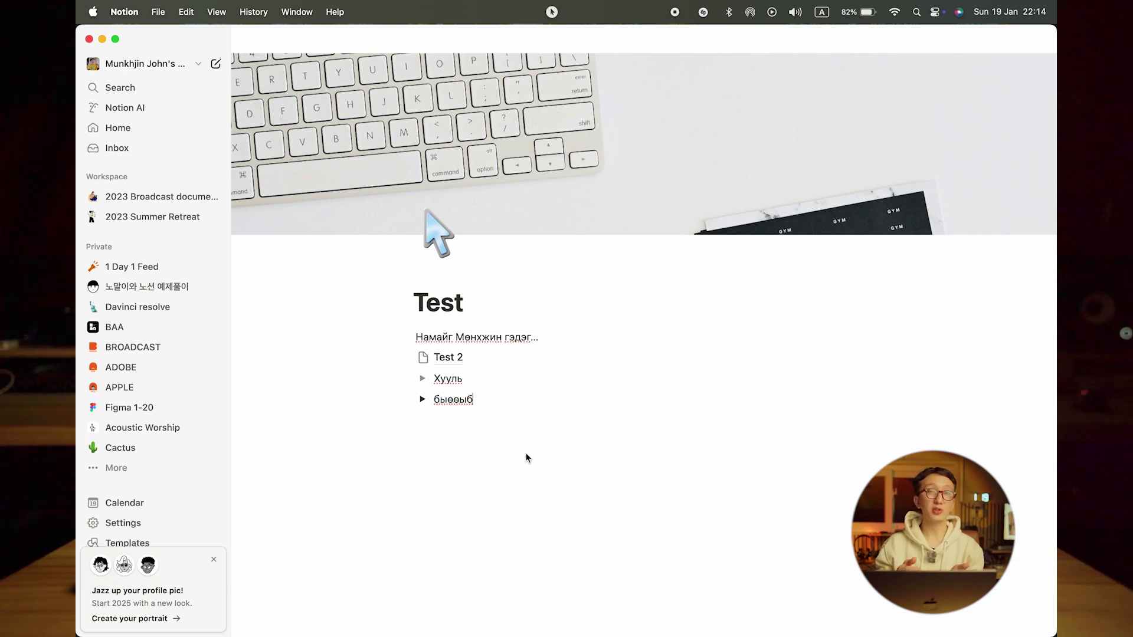
left_click(527, 458)
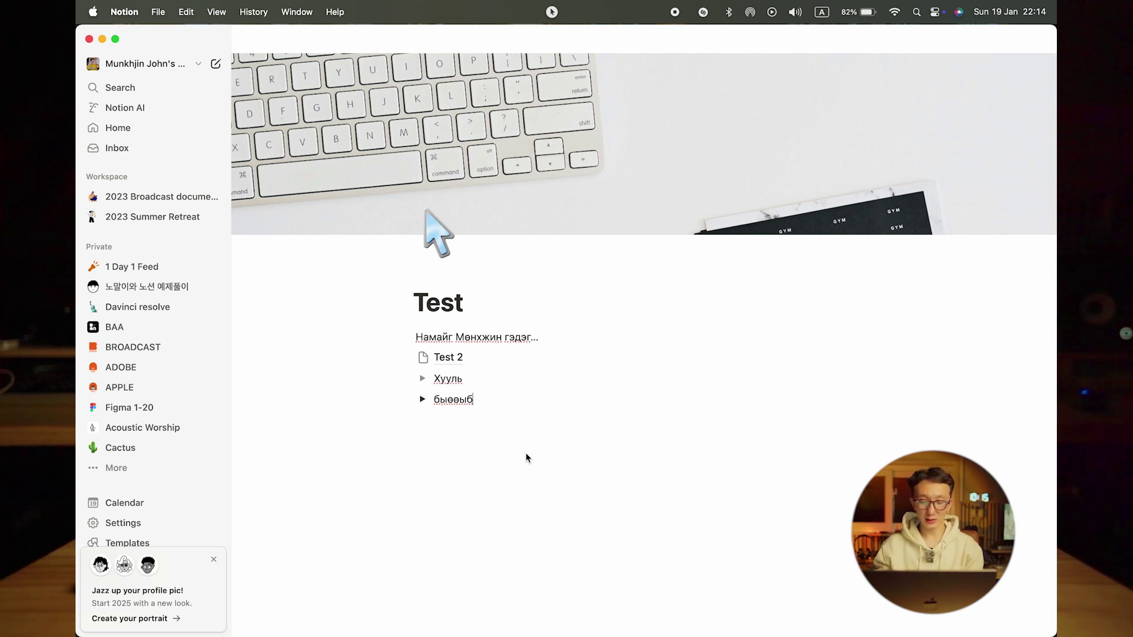
key("super+n")
left_click(525, 452)
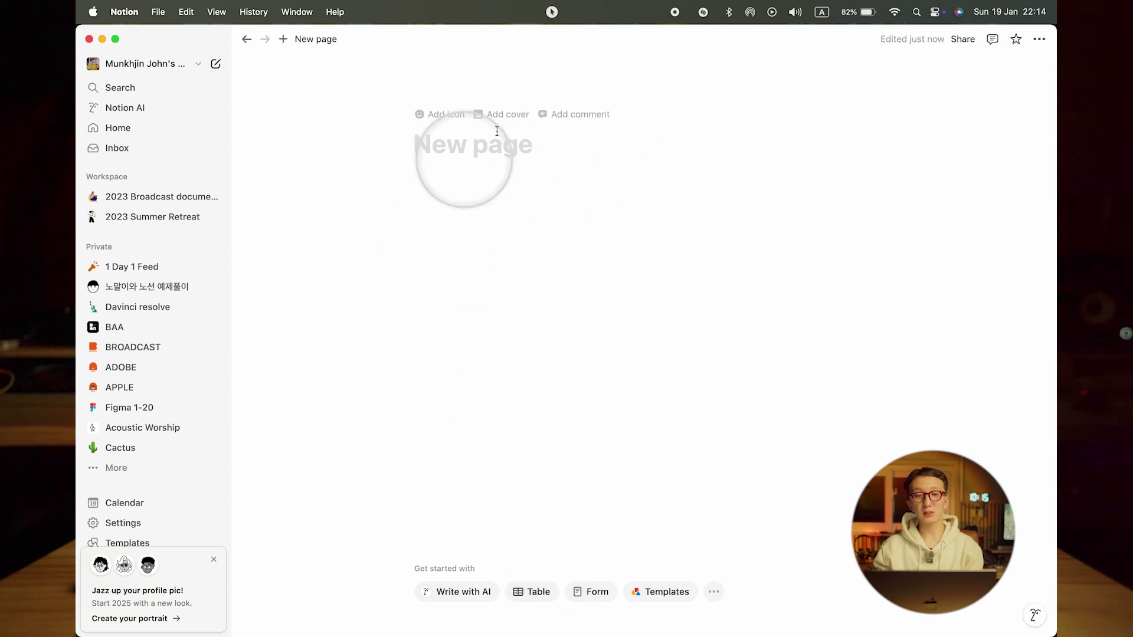
- Switch the appearance to dark mode and back to light mode
left_click(458, 234)
key("super+shift+l")
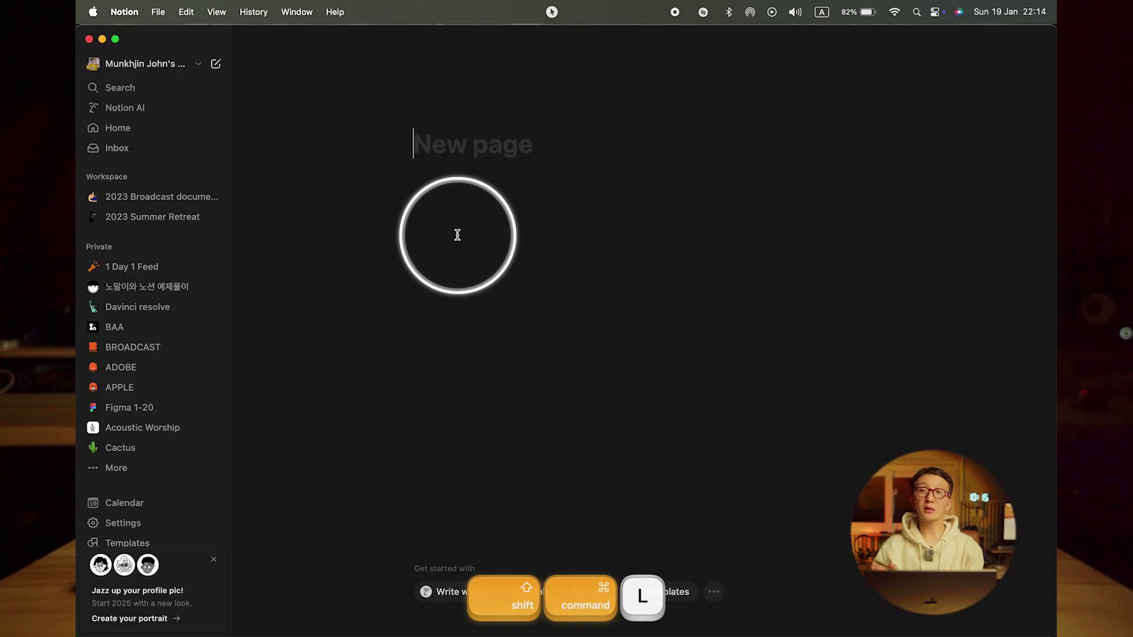
key("super+shift+l")
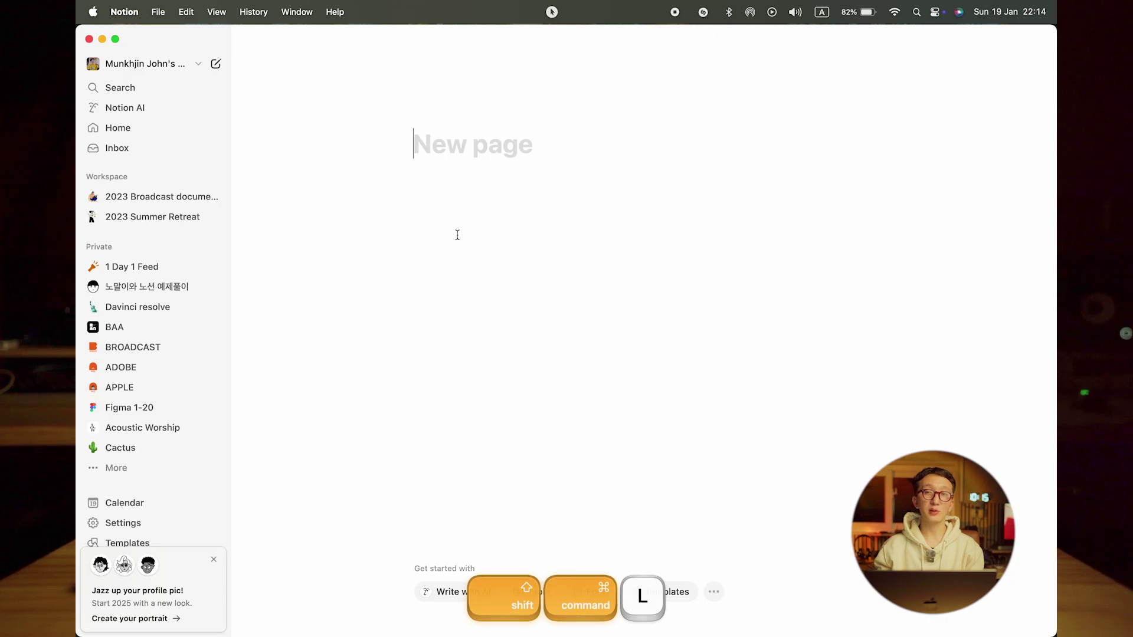
- Title the new page "Test" and continue to the first body line
left_click(458, 235)
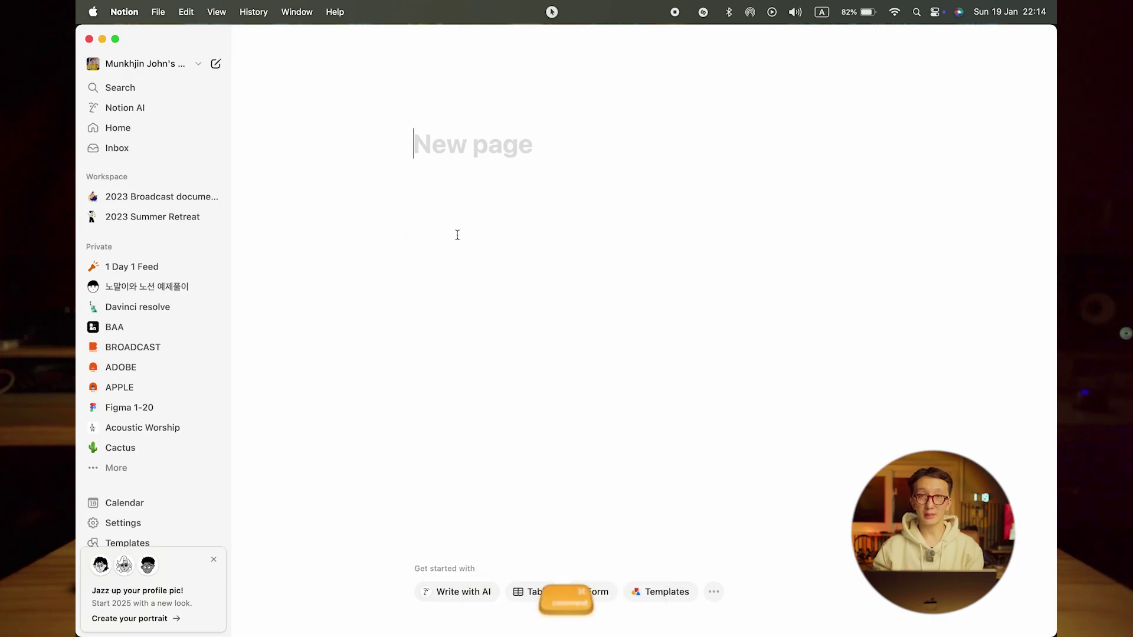
left_click(457, 235)
type("Test")
key("Return")
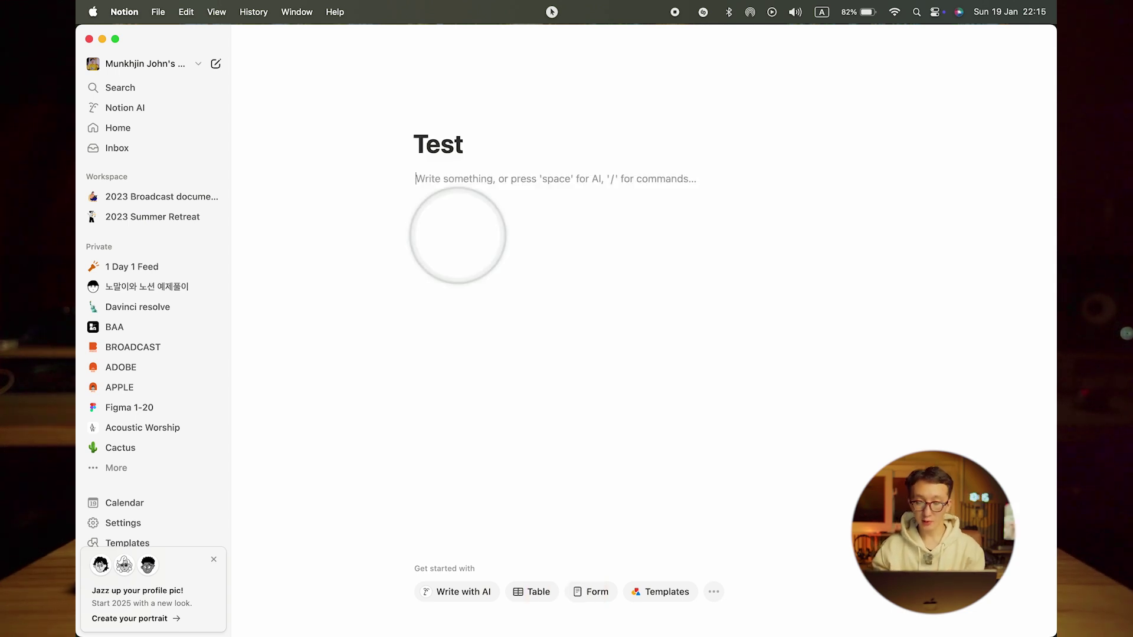
- Insert the hugging-face emoji on the first body line through an inline ":smile" search, followed by a new line
type(":")
left_click(457, 236)
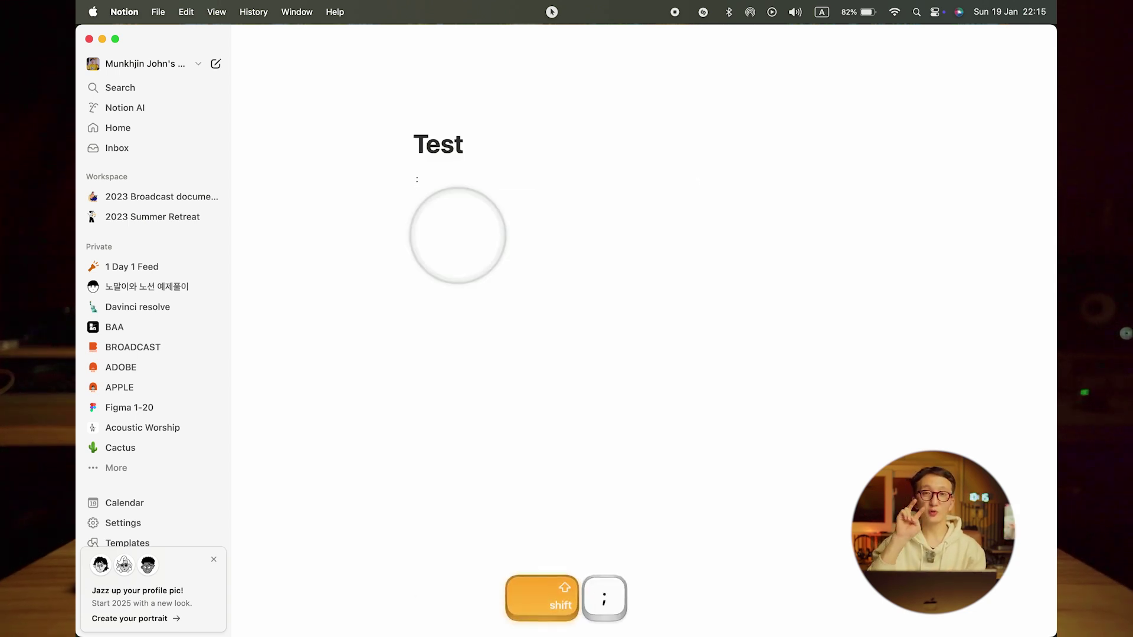
left_click(458, 235)
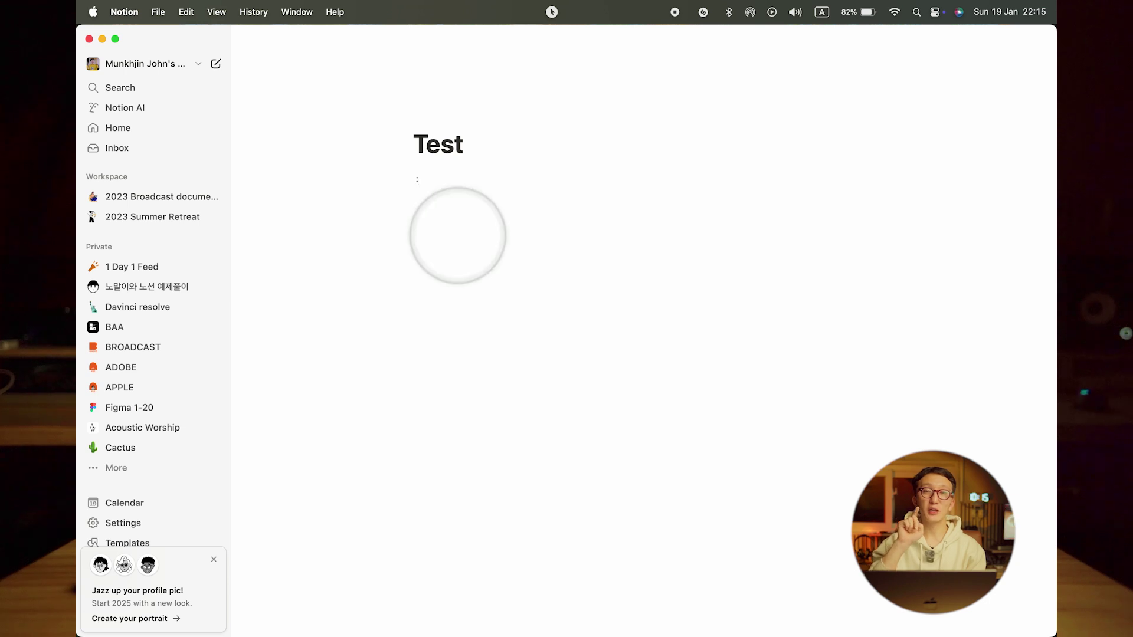
left_click(458, 235)
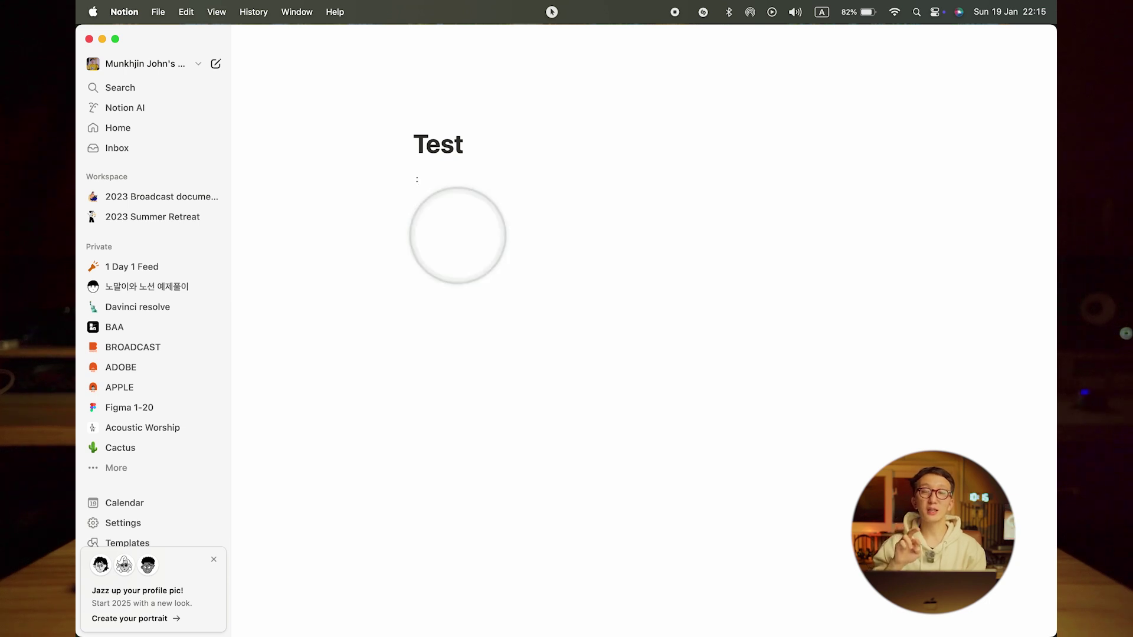
left_click(458, 236)
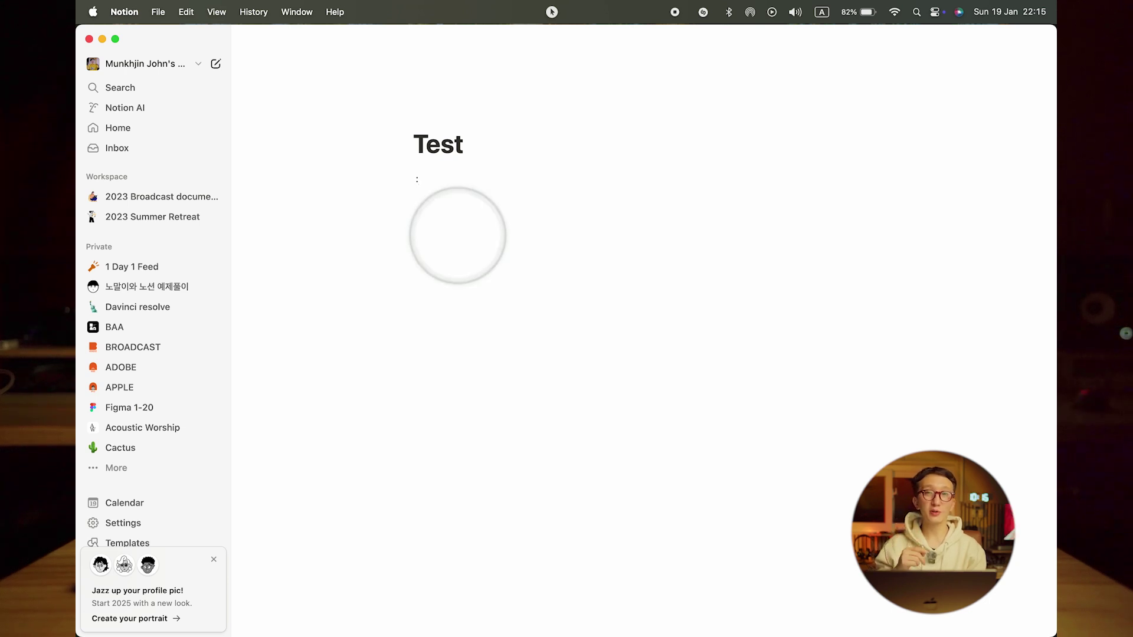
left_click(458, 236)
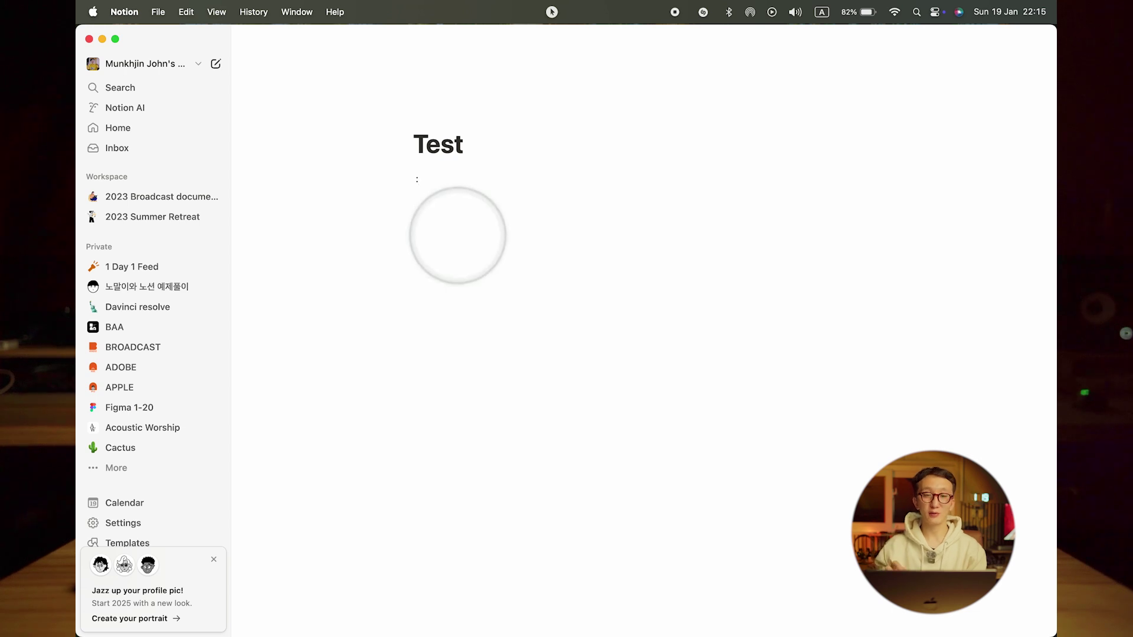
left_click(457, 235)
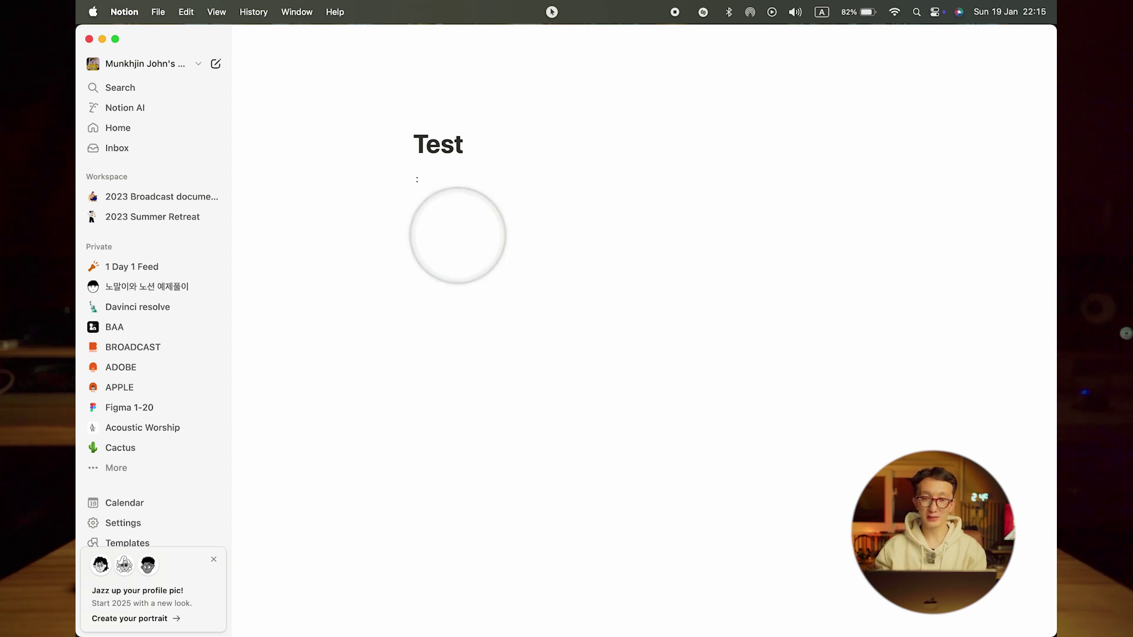
left_click(458, 235)
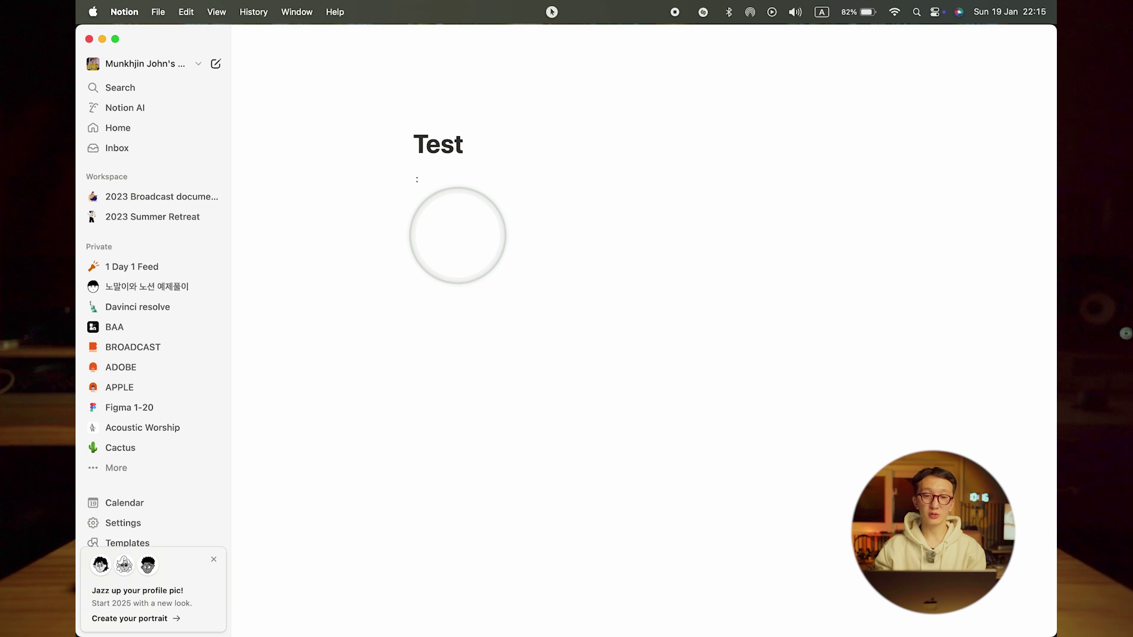
left_click(458, 235)
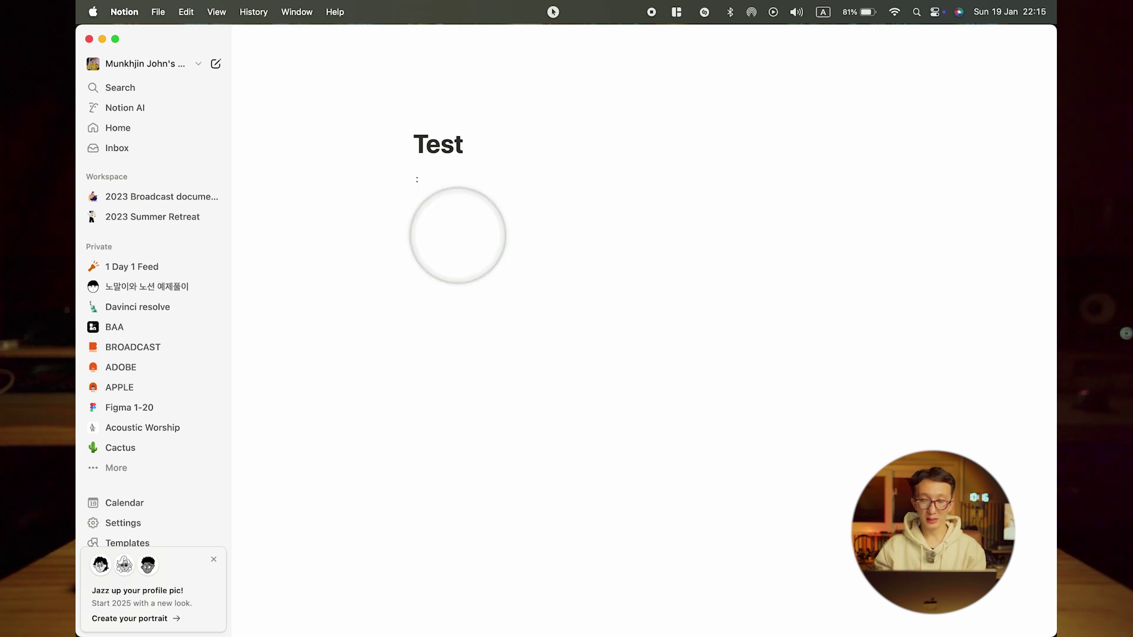
left_click(458, 235)
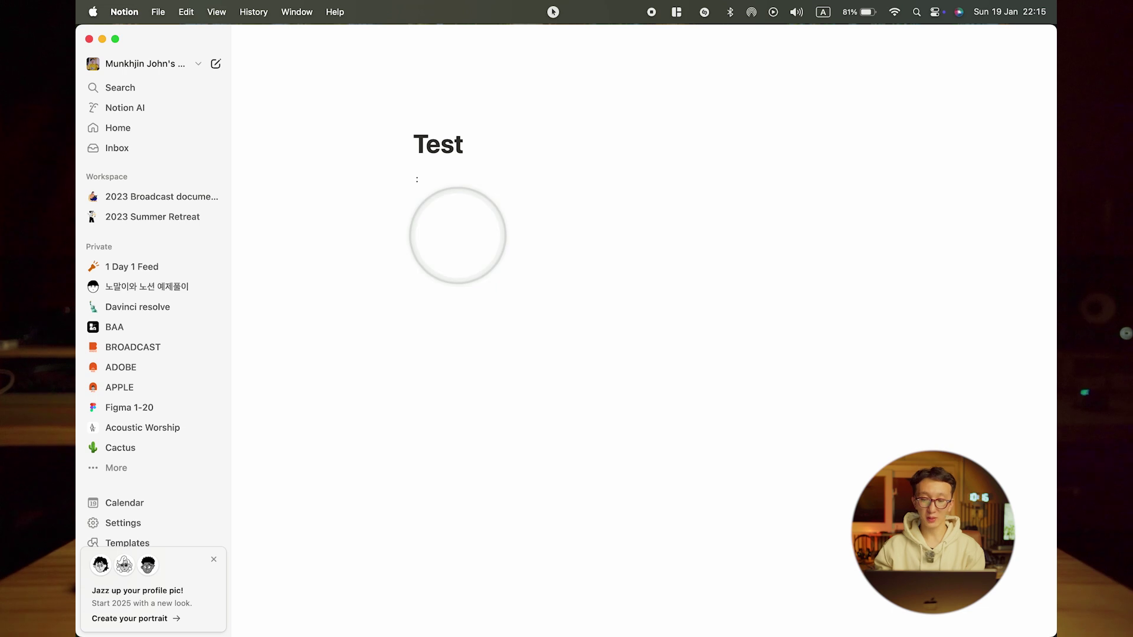
type("smile")
left_click(498, 199)
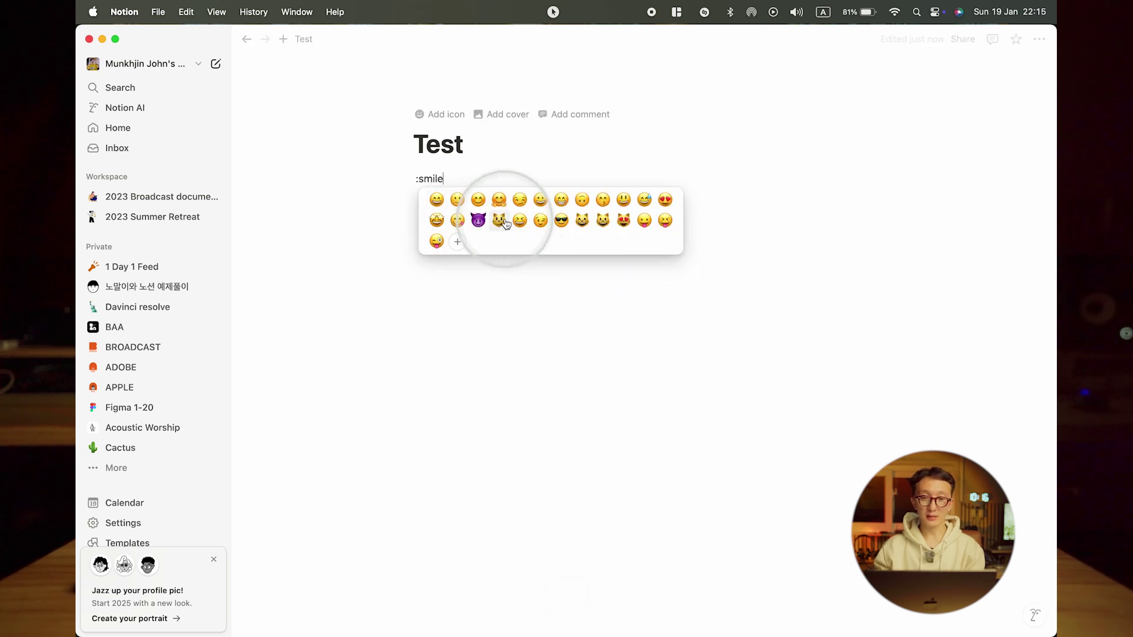
key("Return")
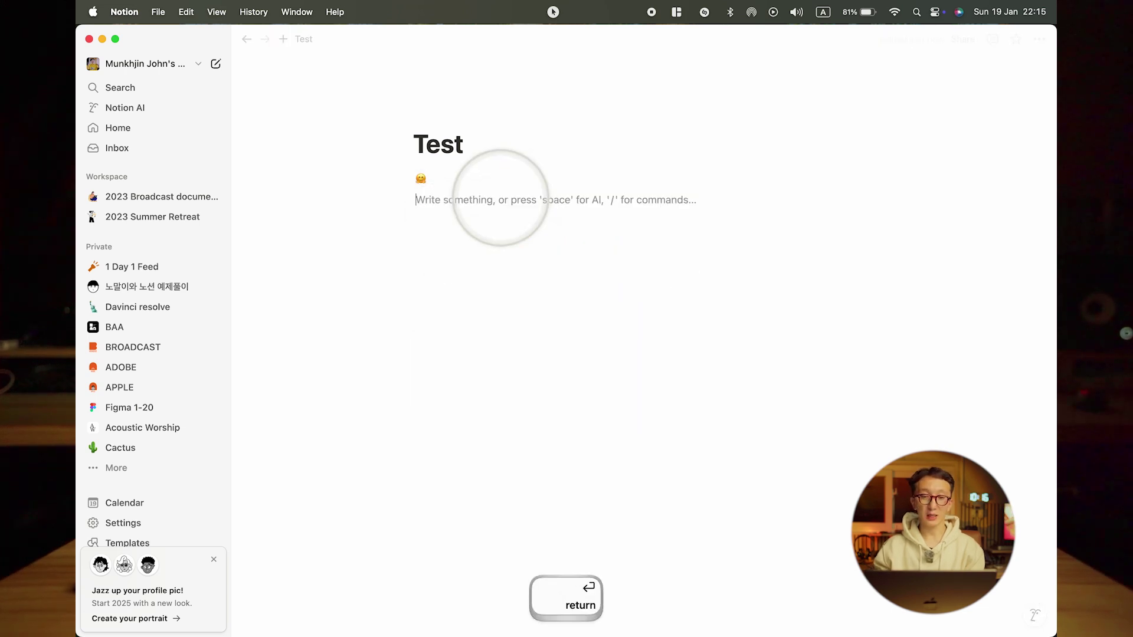
key("BackSpace")
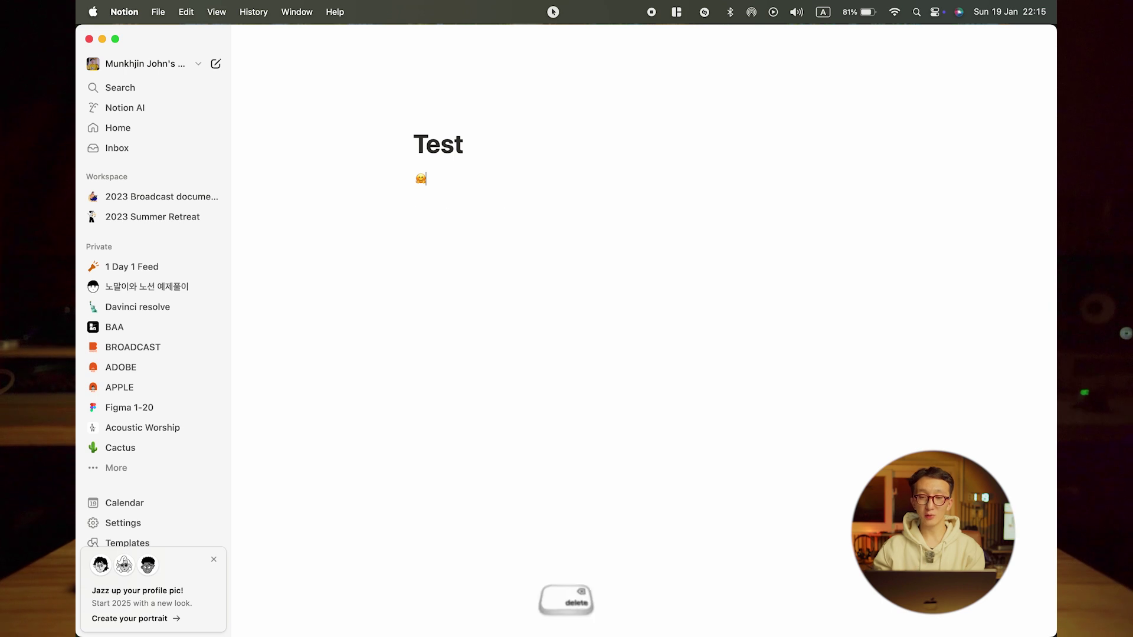
key("BackSpace")
left_click(425, 233)
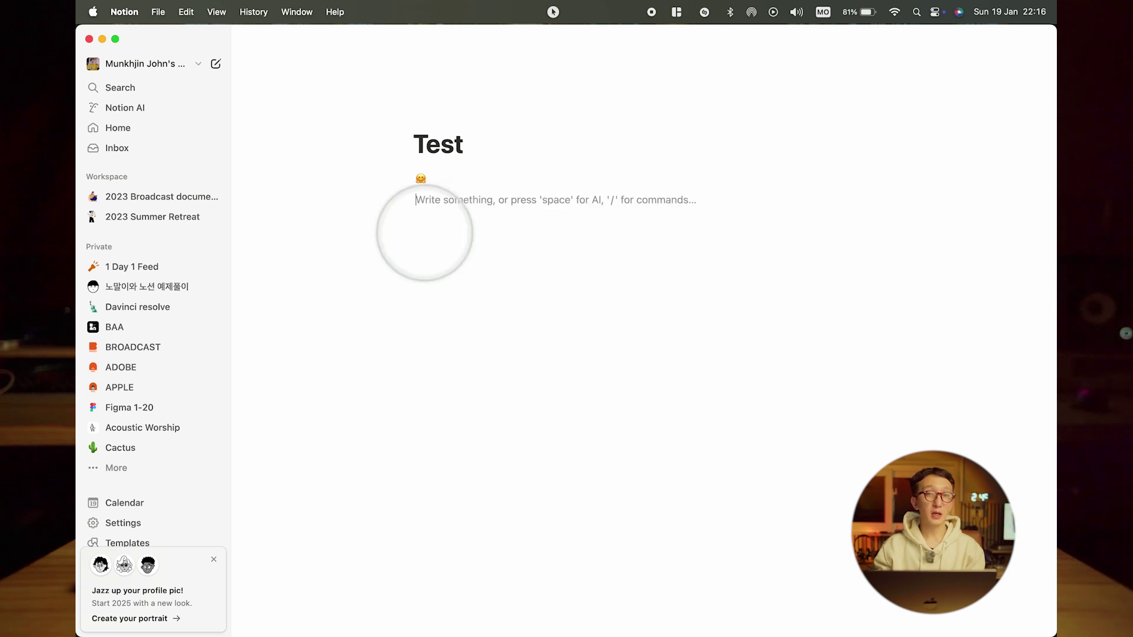
left_click(425, 233)
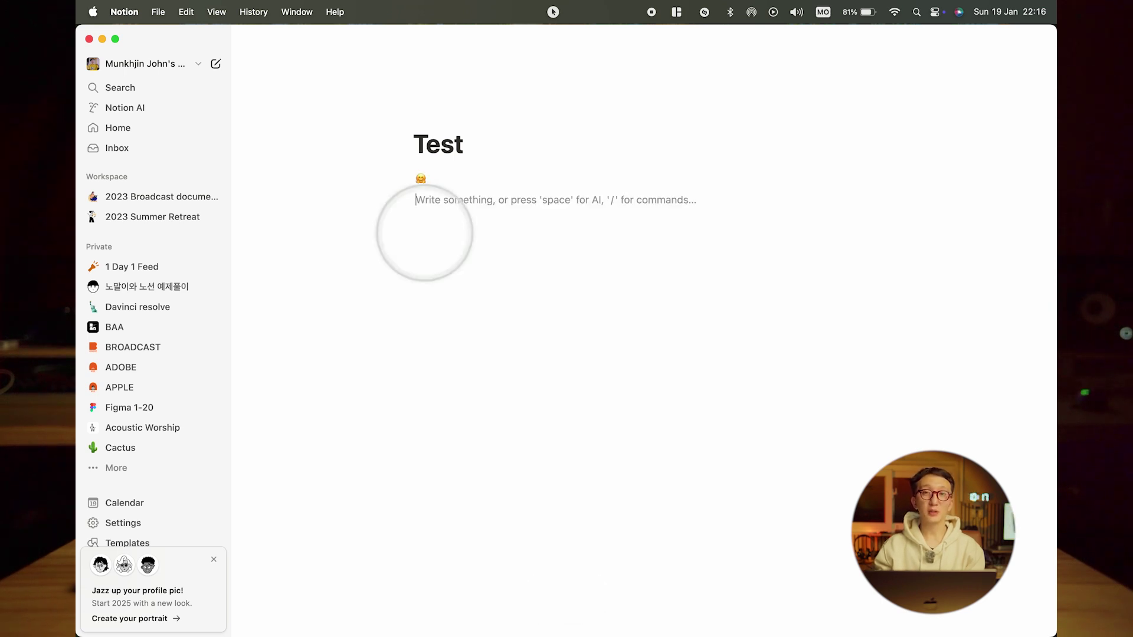
left_click(424, 233)
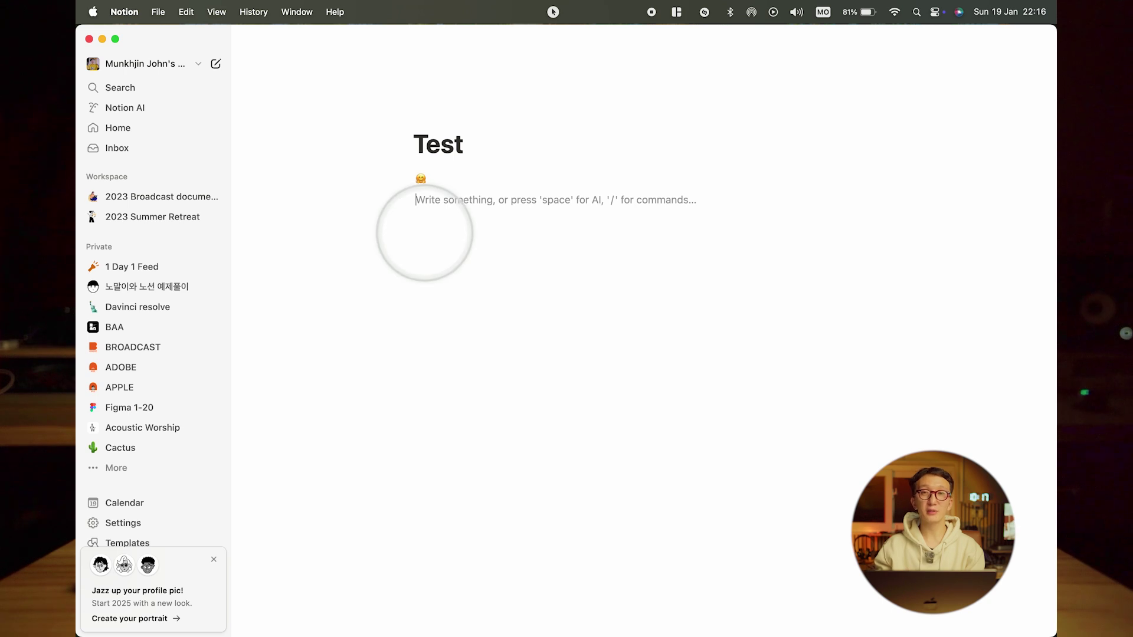
left_click(425, 233)
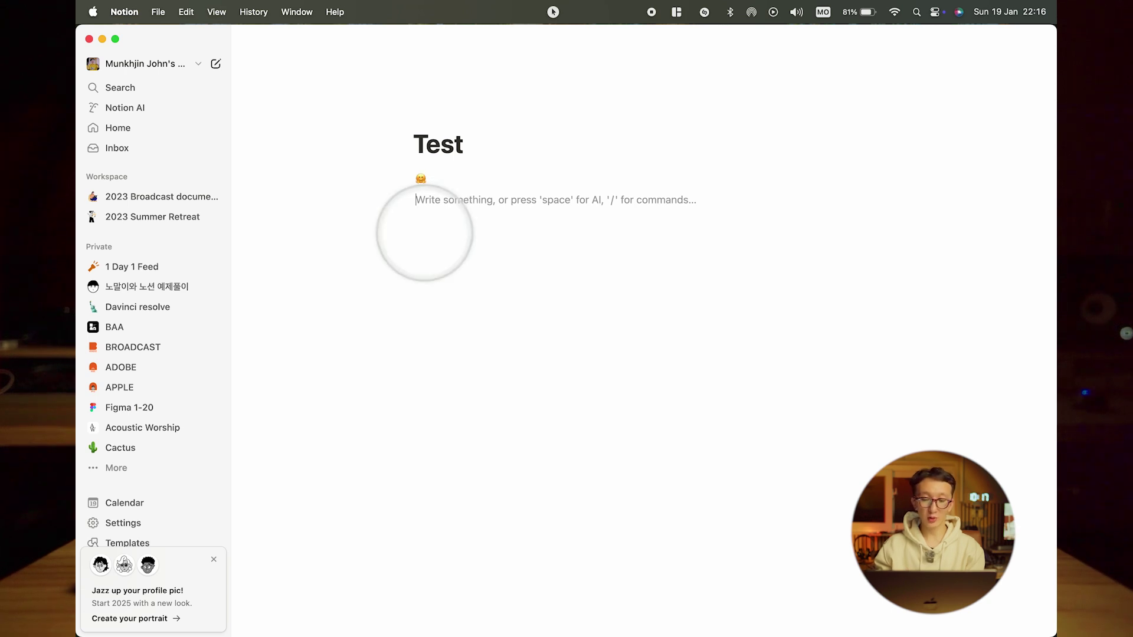
left_click(425, 233)
key("BackSpace")
left_click(425, 230)
type("8")
key("BackSpace")
type("88")
key("BackSpace")
key("BackSpace")
left_click(425, 228)
- Write "Намайг" in bold below the emoji by enclosing it in double asterisks
key("Caps_Lock")
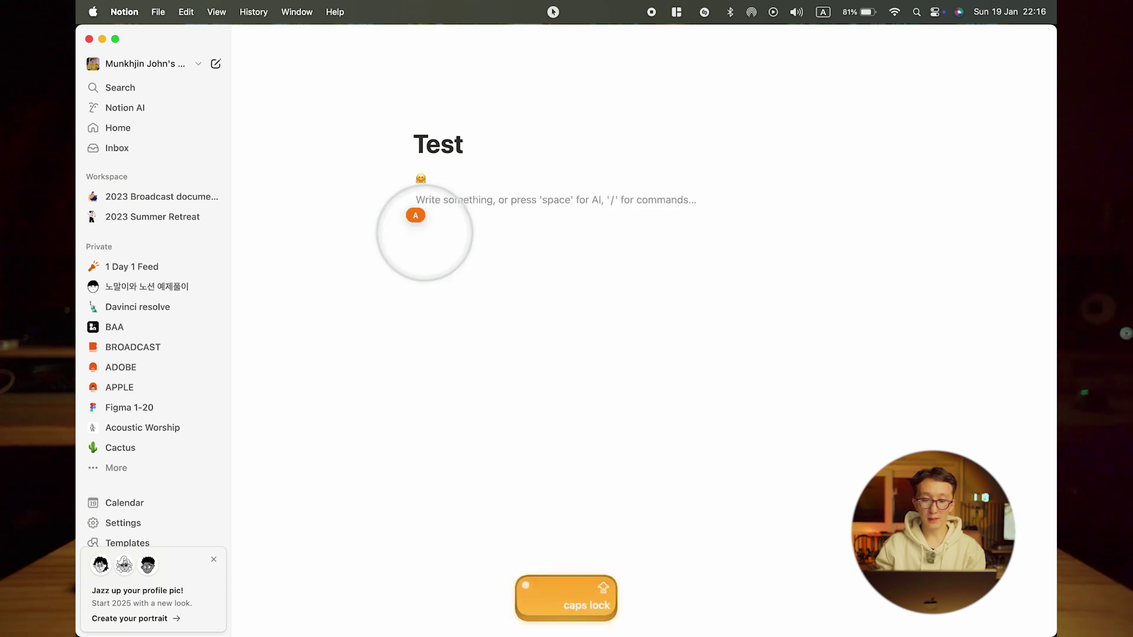
type("**")
left_click(424, 234)
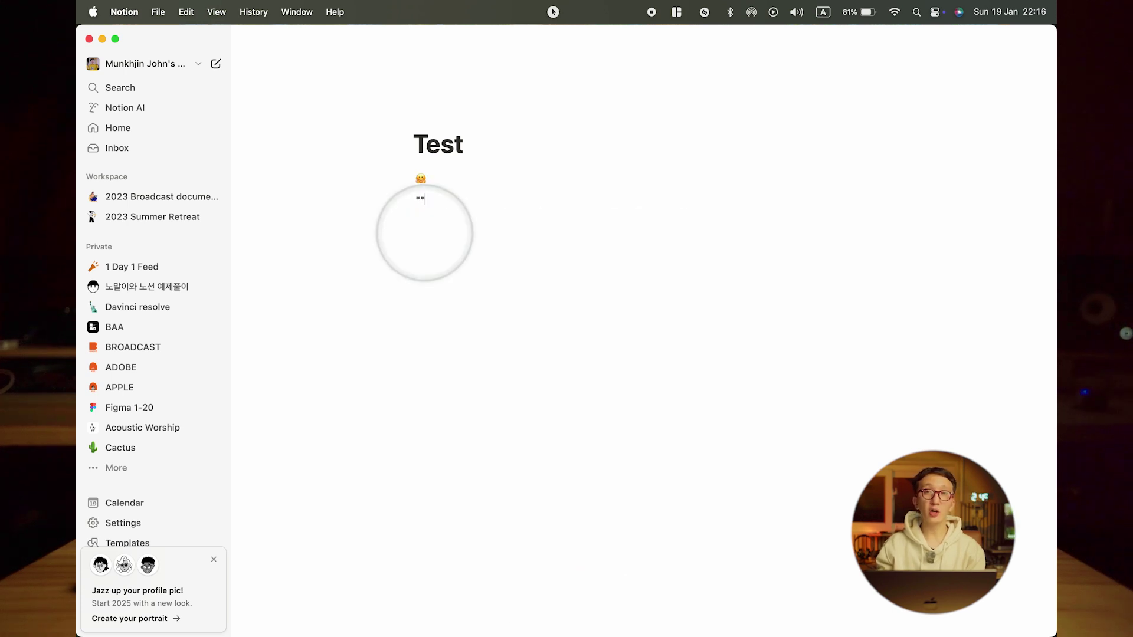
key("Caps_Lock")
left_click(424, 233)
key("Caps_Lock")
type("Намайг")
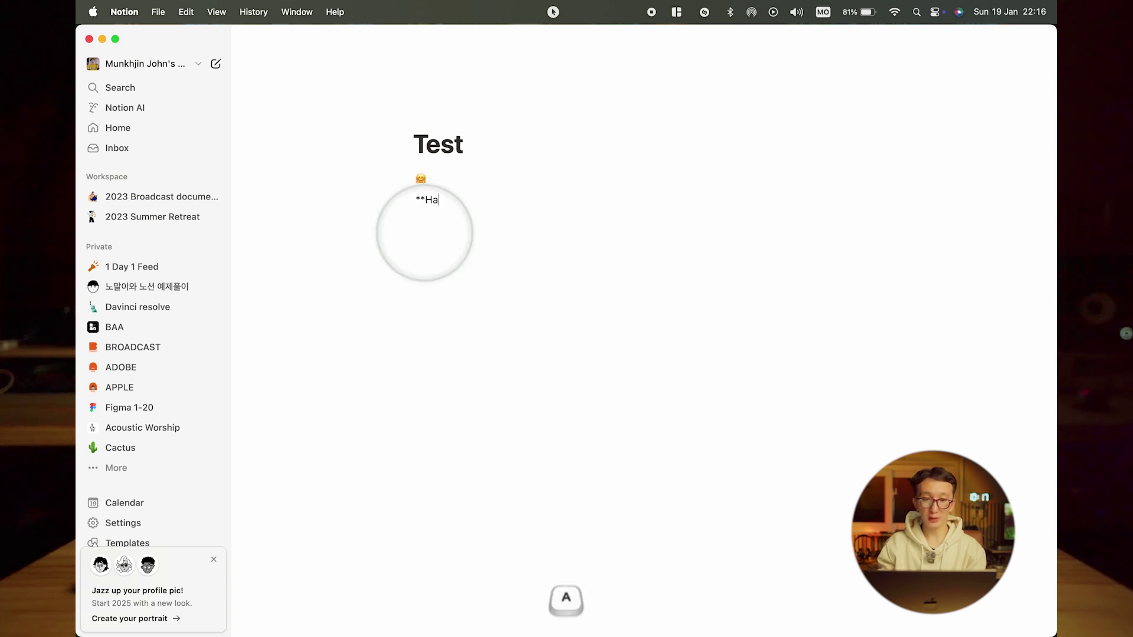
left_click(425, 232)
key("Caps_Lock")
key("shift+8")
type("**")
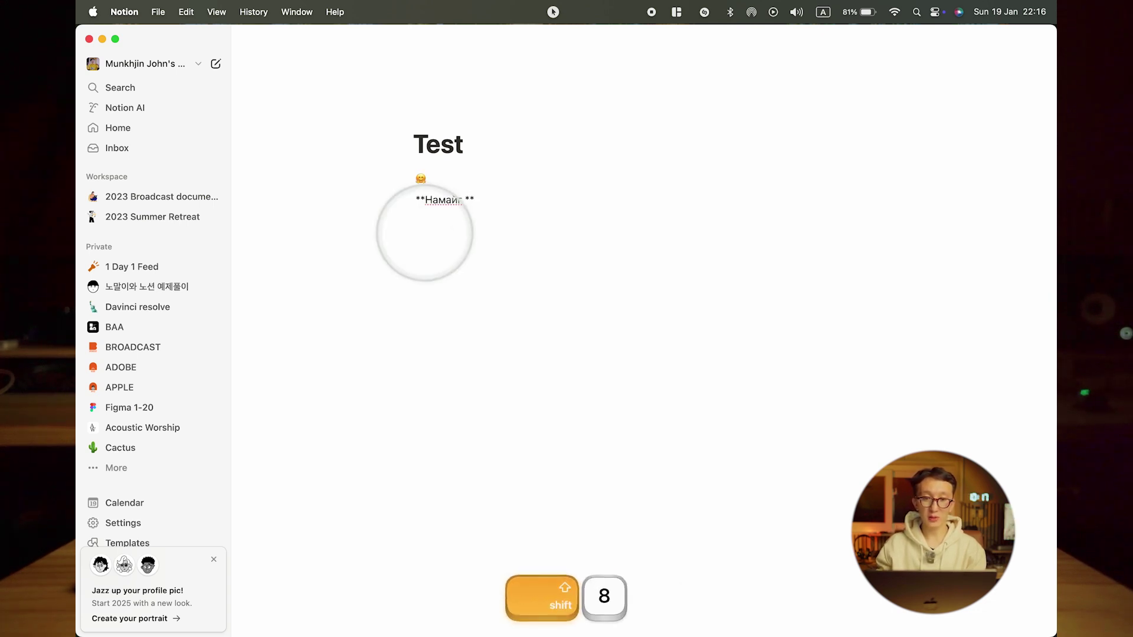
key("BackSpace")
key("BackSpace")
key("shift")
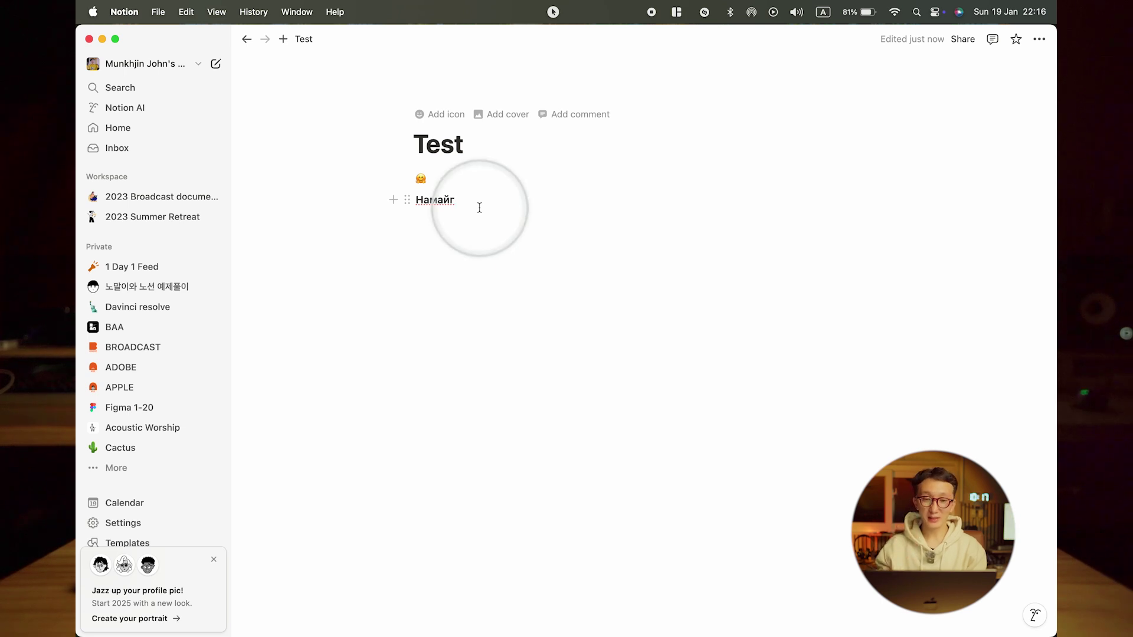
- Italicize the bold word "Намайг" by enclosing it in single asterisks
type("*")
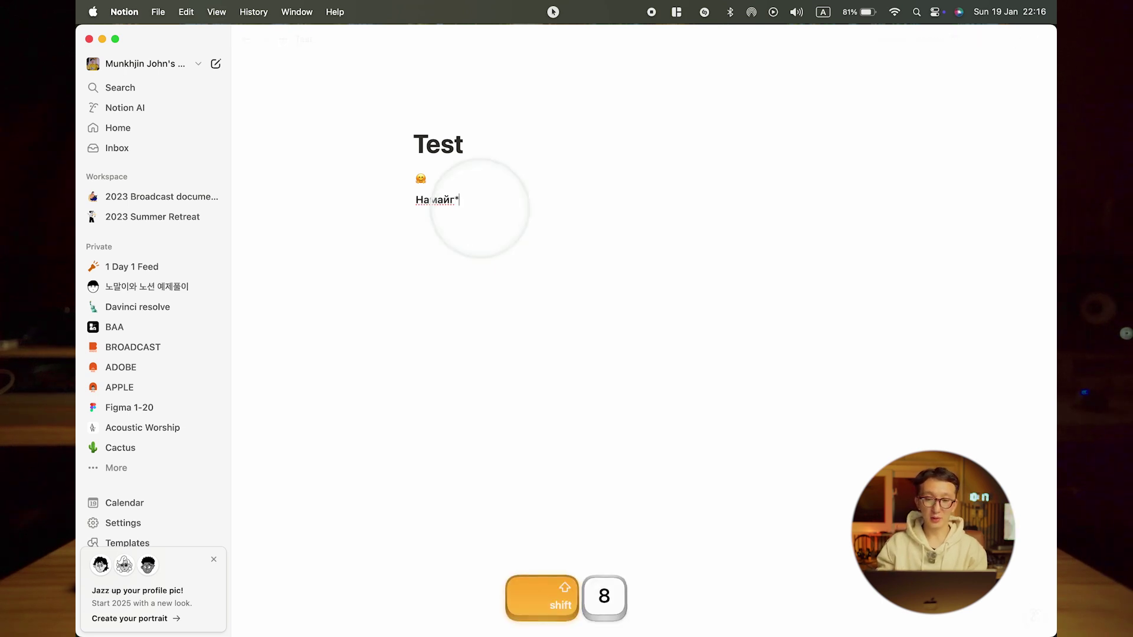
left_click(417, 201)
type("*")
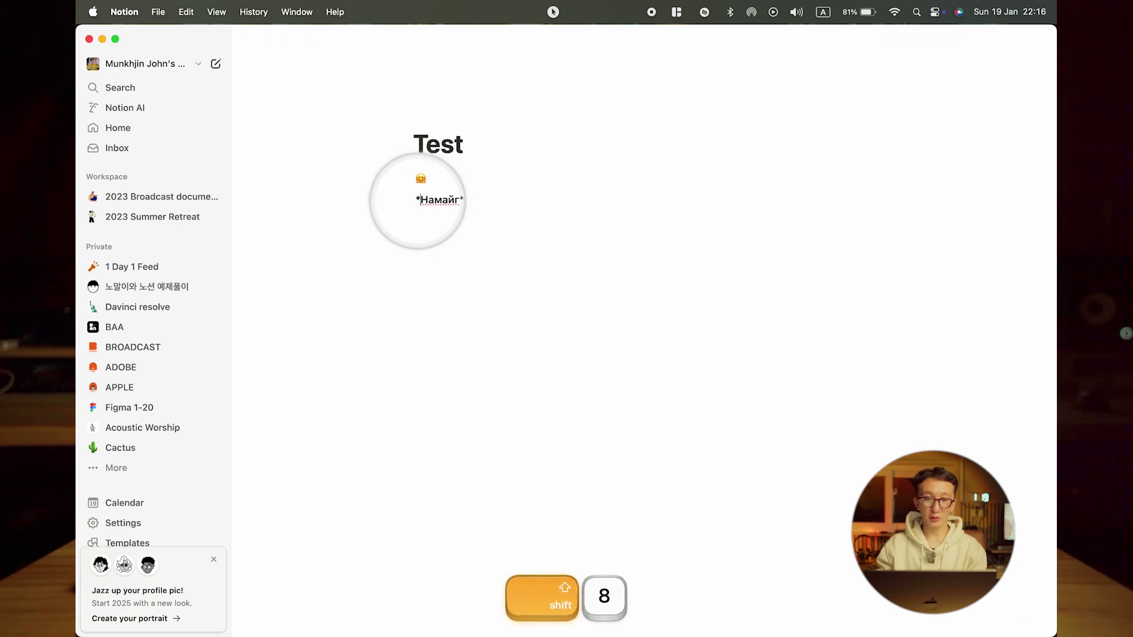
left_click(463, 201)
key("BackSpace")
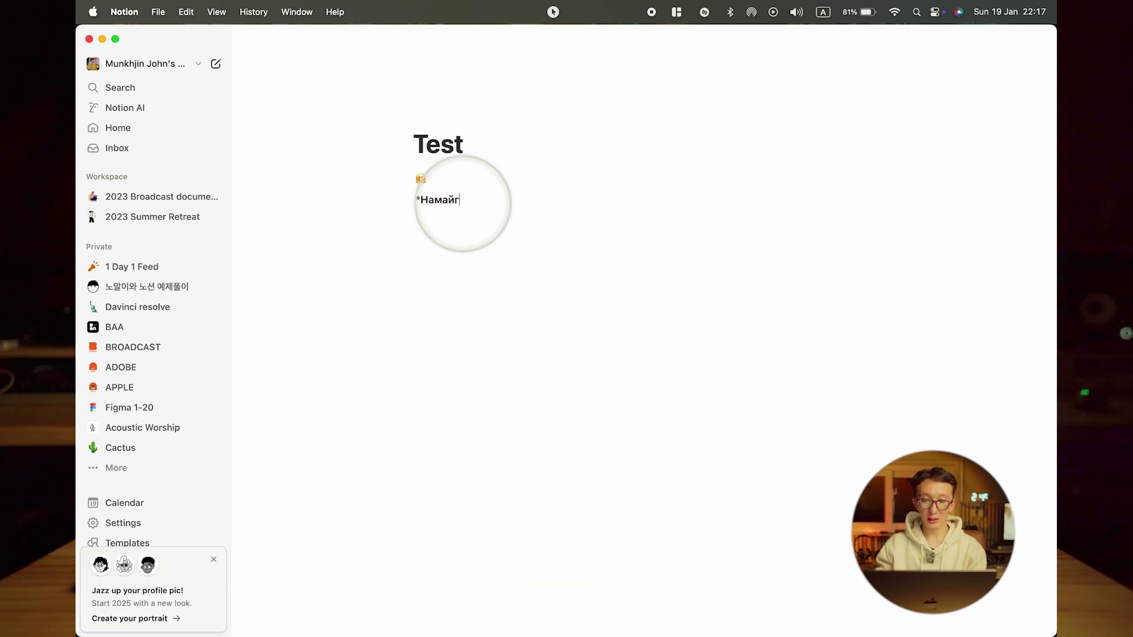
type("*")
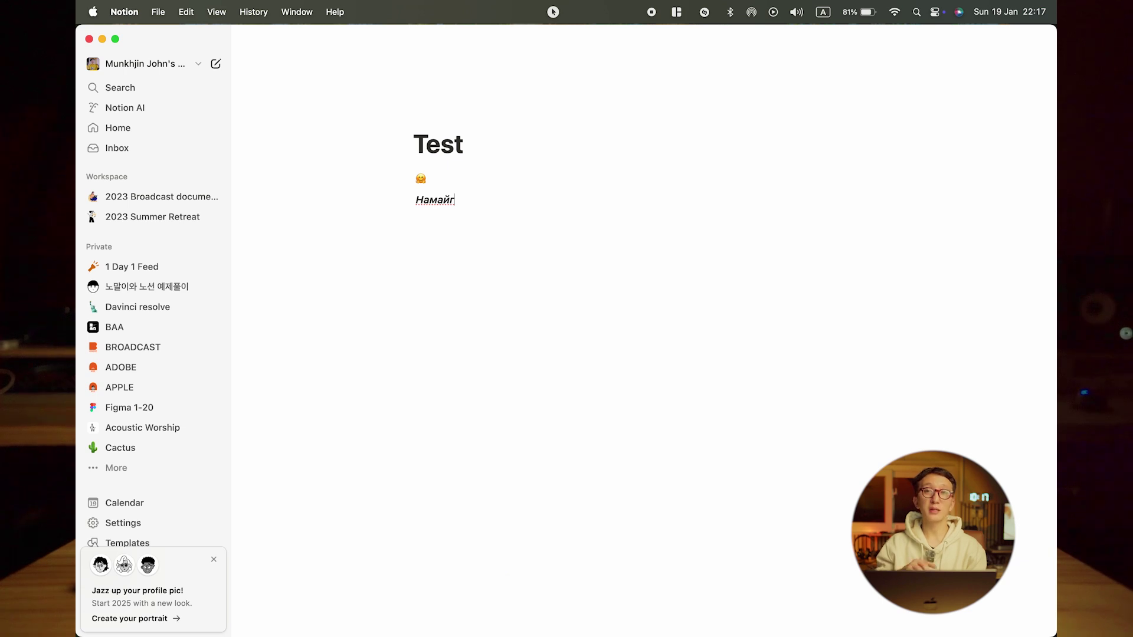
- Strike through the italic word "Намайг" by enclosing it in single tildes
left_click(429, 213)
left_click(416, 200)
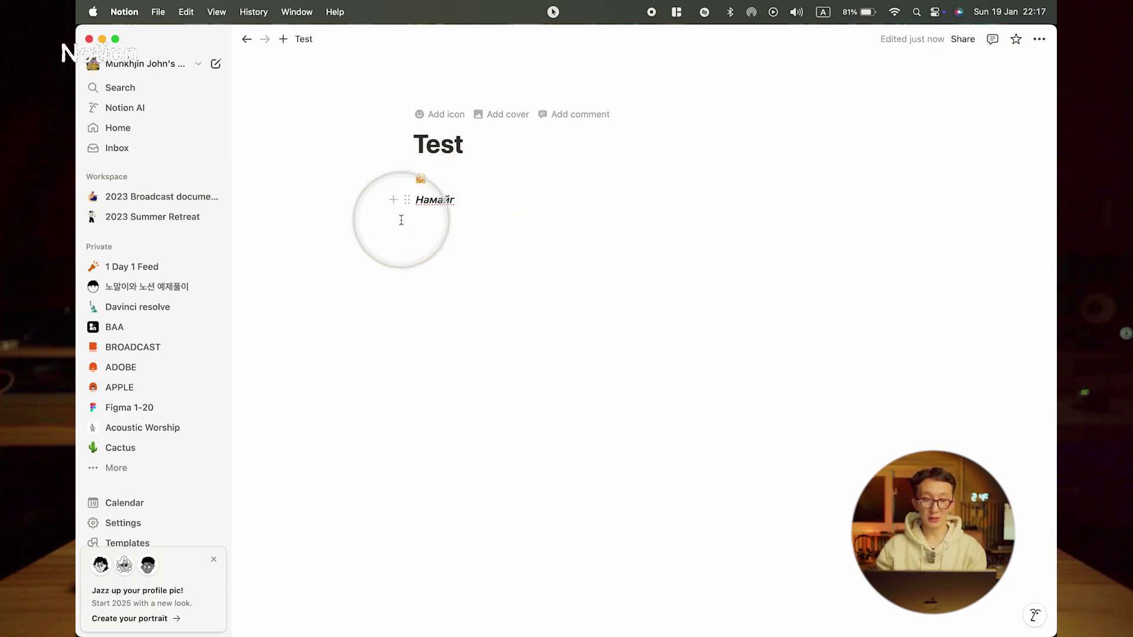
type("~")
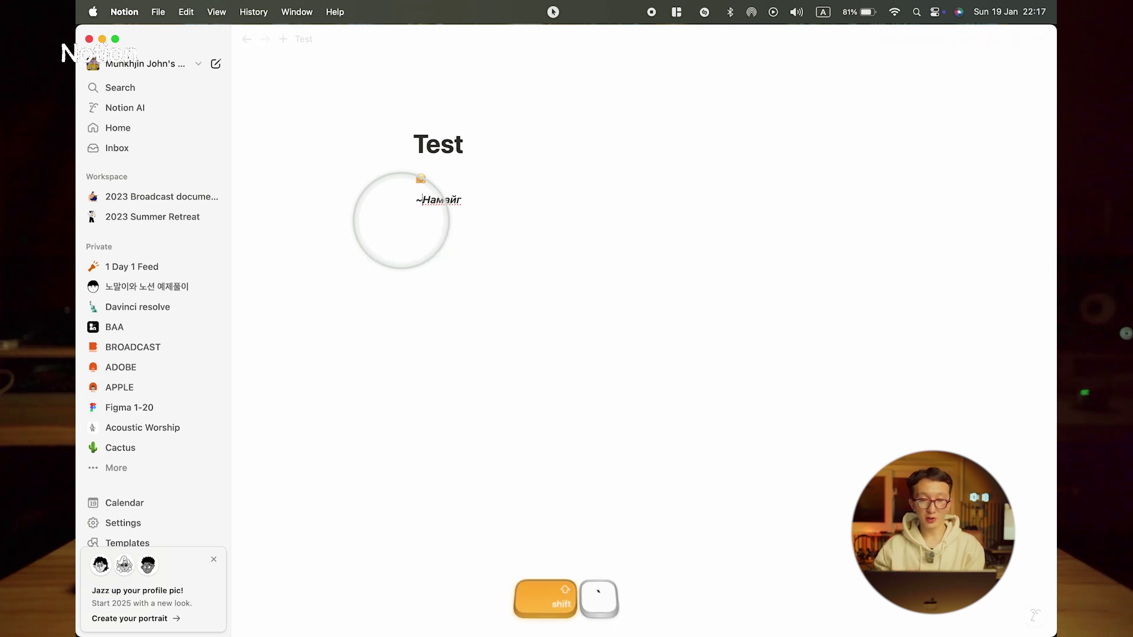
left_click(473, 202)
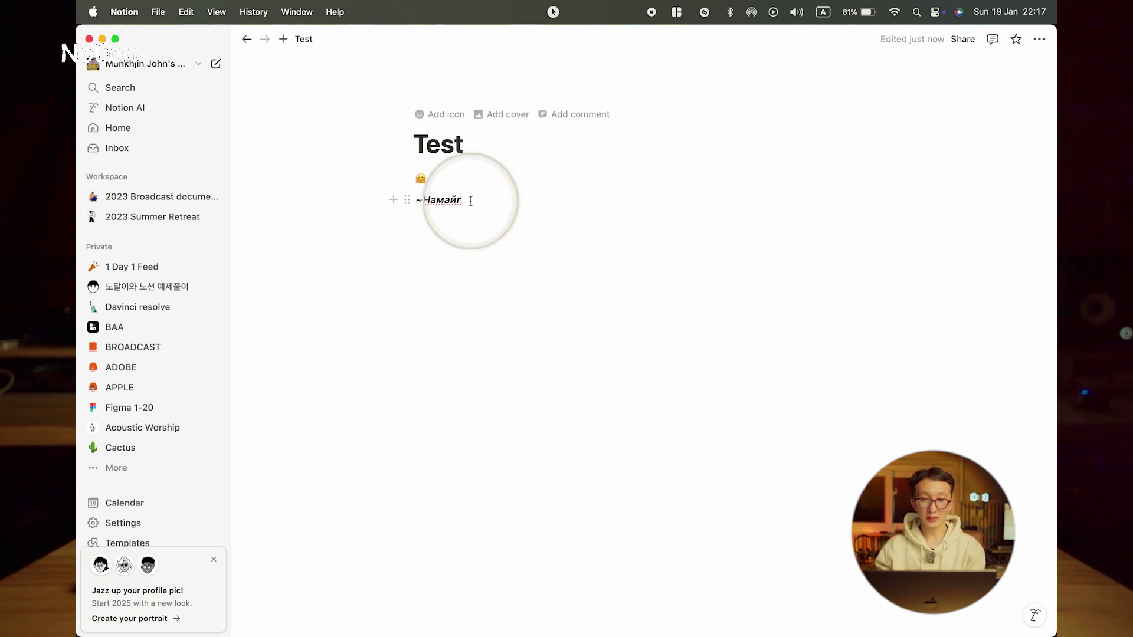
type("~")
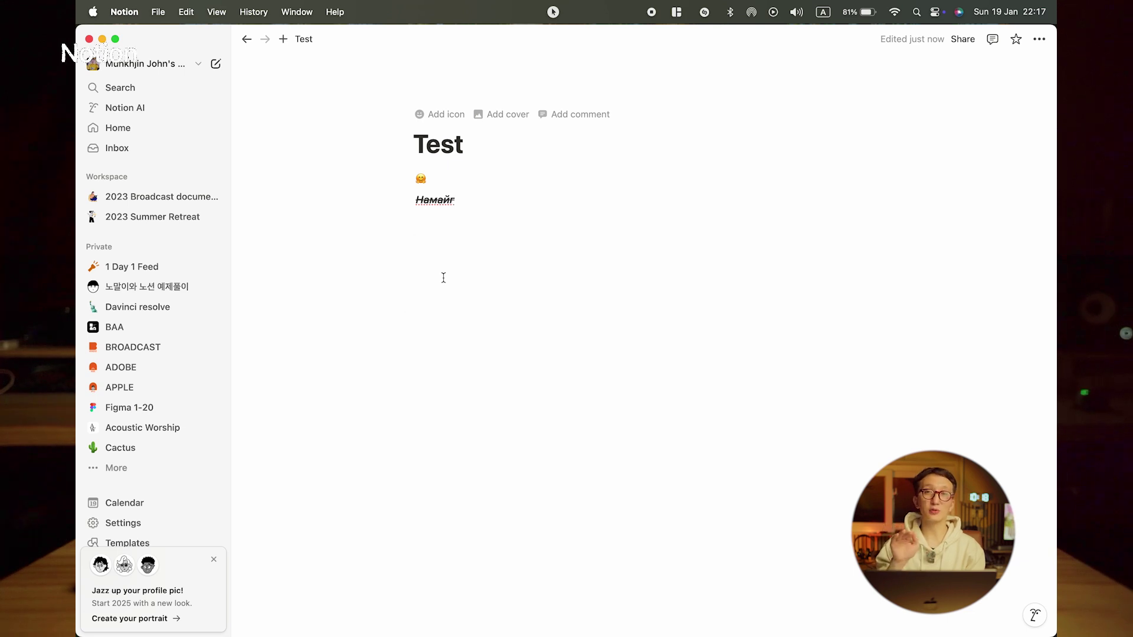
- Add a bulleted list item below "Намайг" with the "*" prefix, enter "/" in it and start a new line below
left_click(444, 277)
left_click(443, 277)
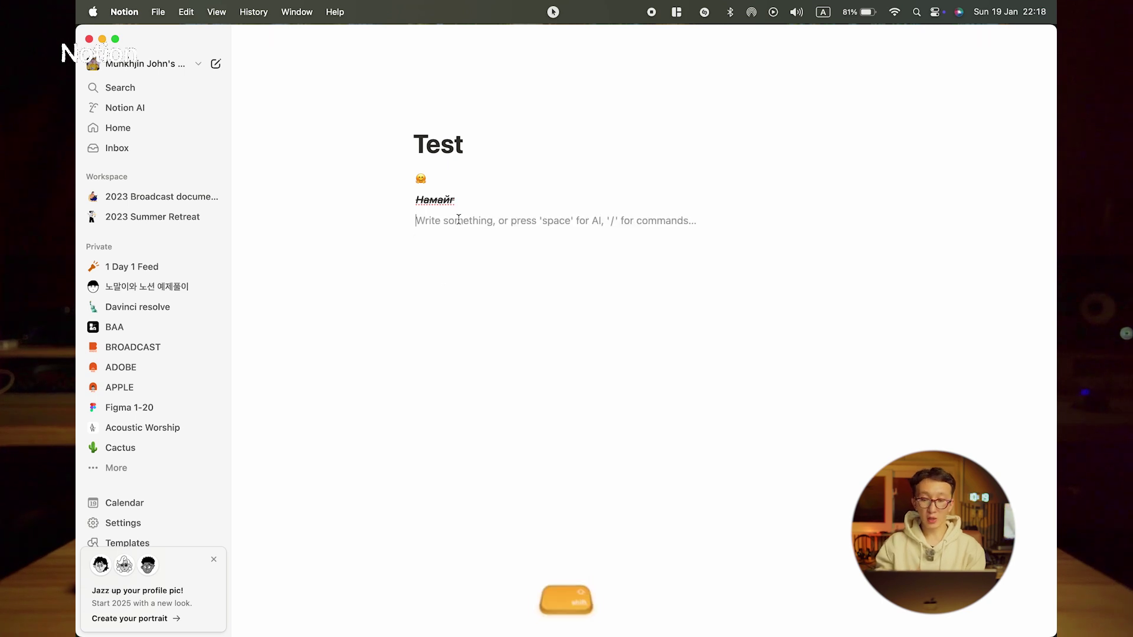
type("*")
left_click(455, 229)
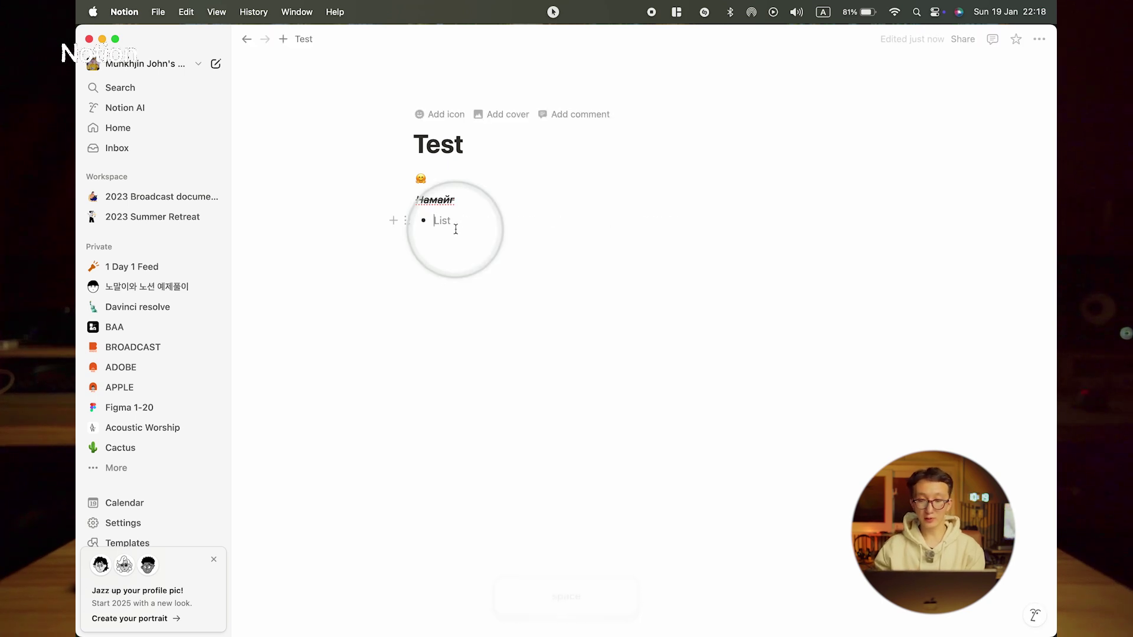
type("/")
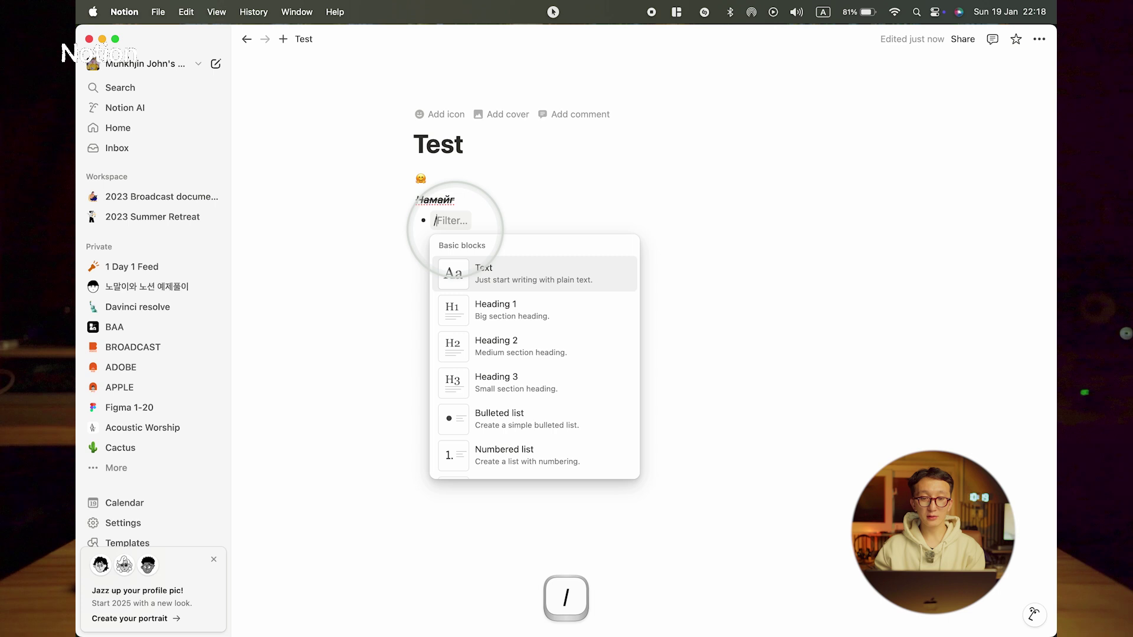
left_click(399, 304)
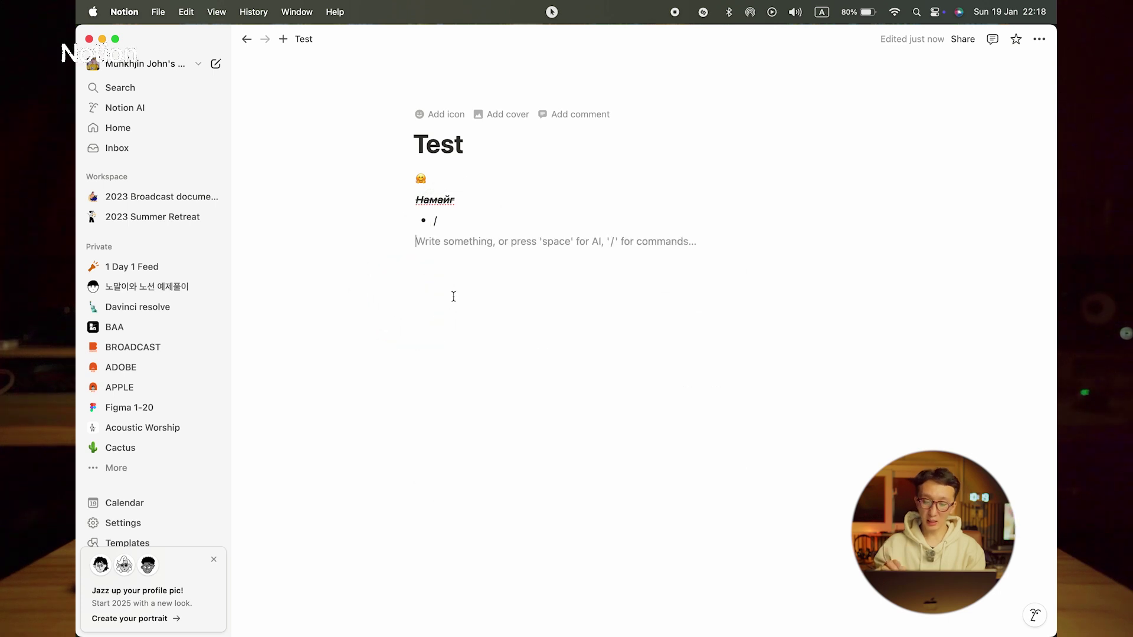
- Create a to-do item with the "[]" prefix below the bullet and label it "fsdf"
type("{")
key("BackSpace")
type("[")
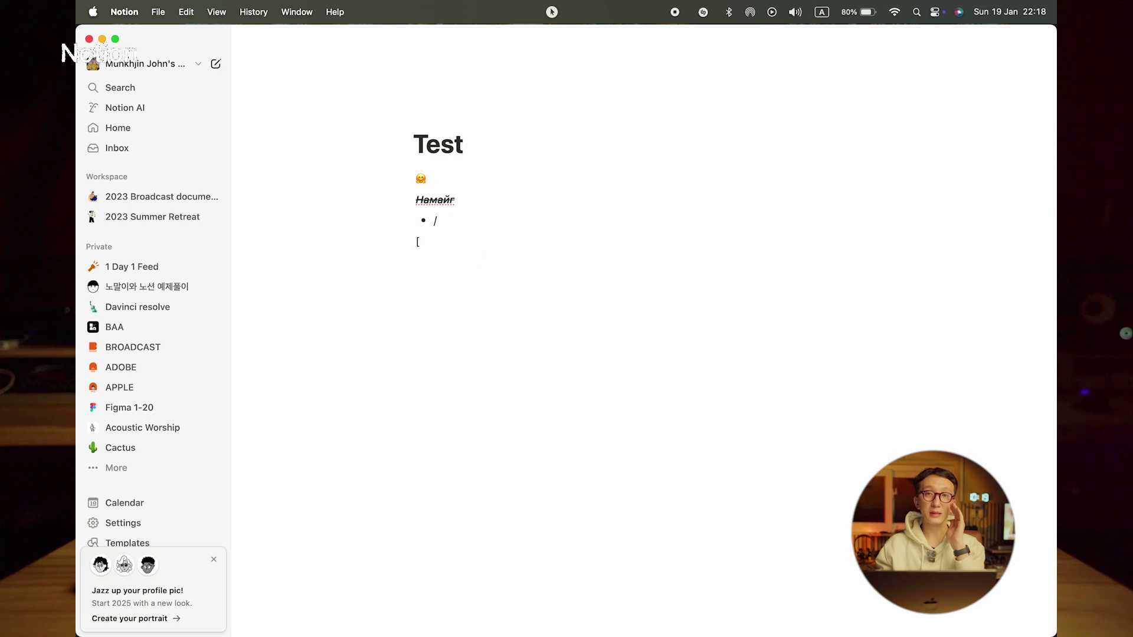
type("]")
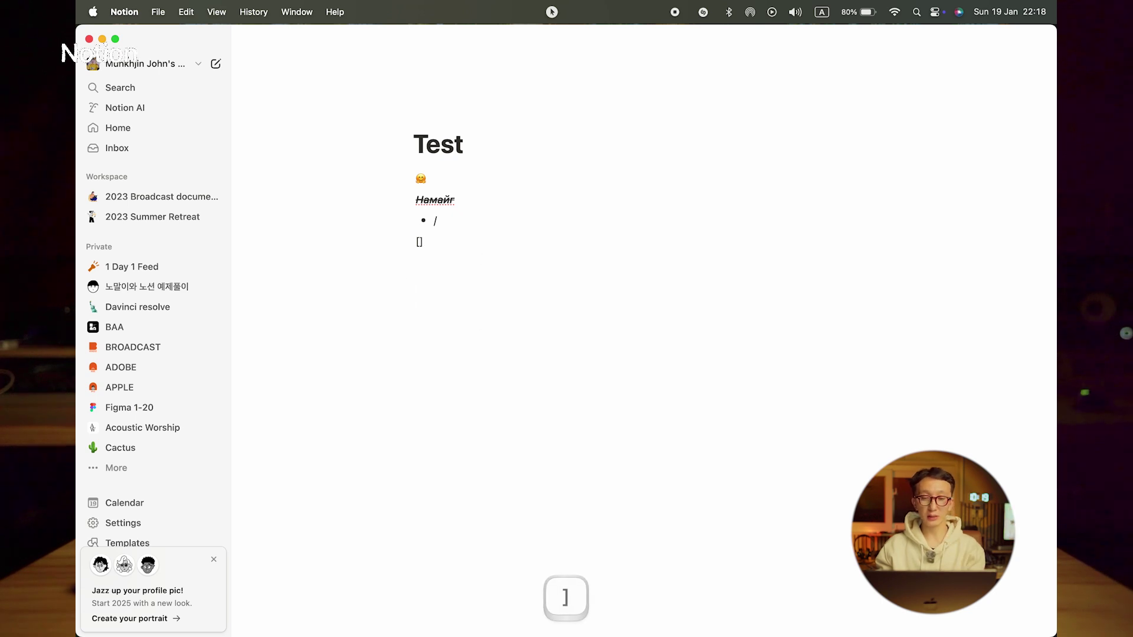
key("space")
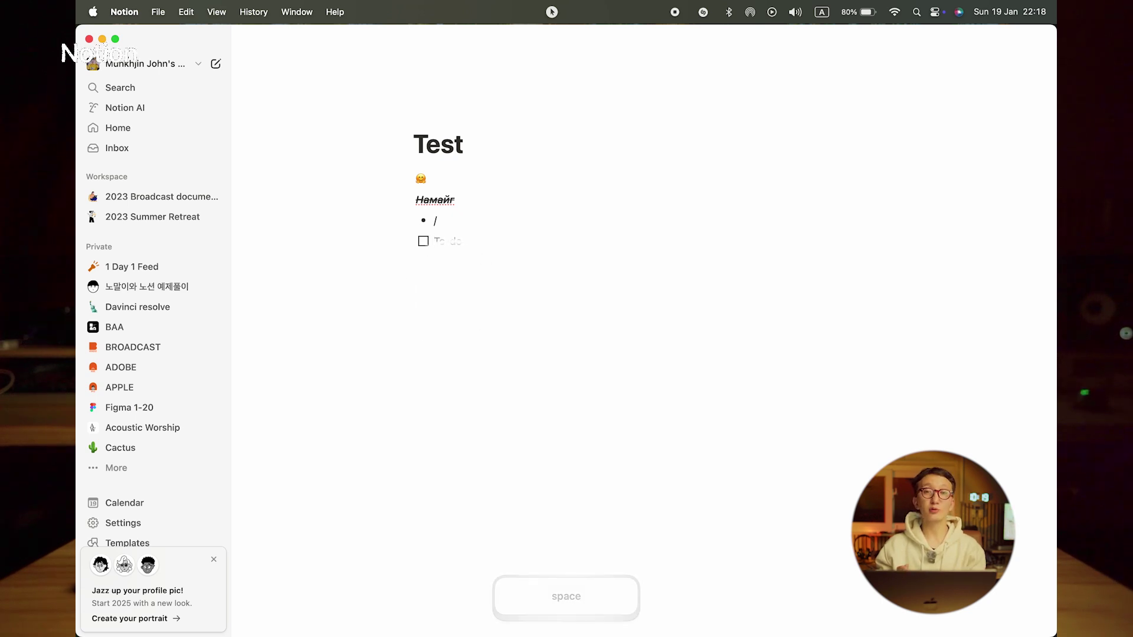
type("fsdf")
left_click(430, 248)
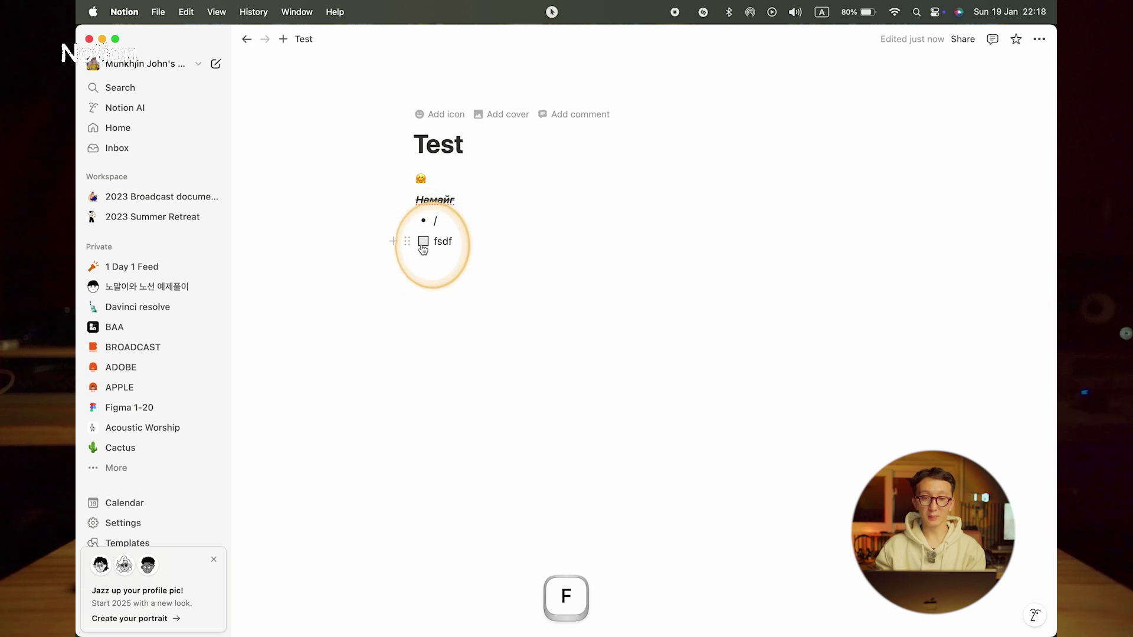
- Create a numbered list item "өыб" with the "1." prefix below the to-do and end the list with an empty line
type("!")
key("BackSpace")
type("1.")
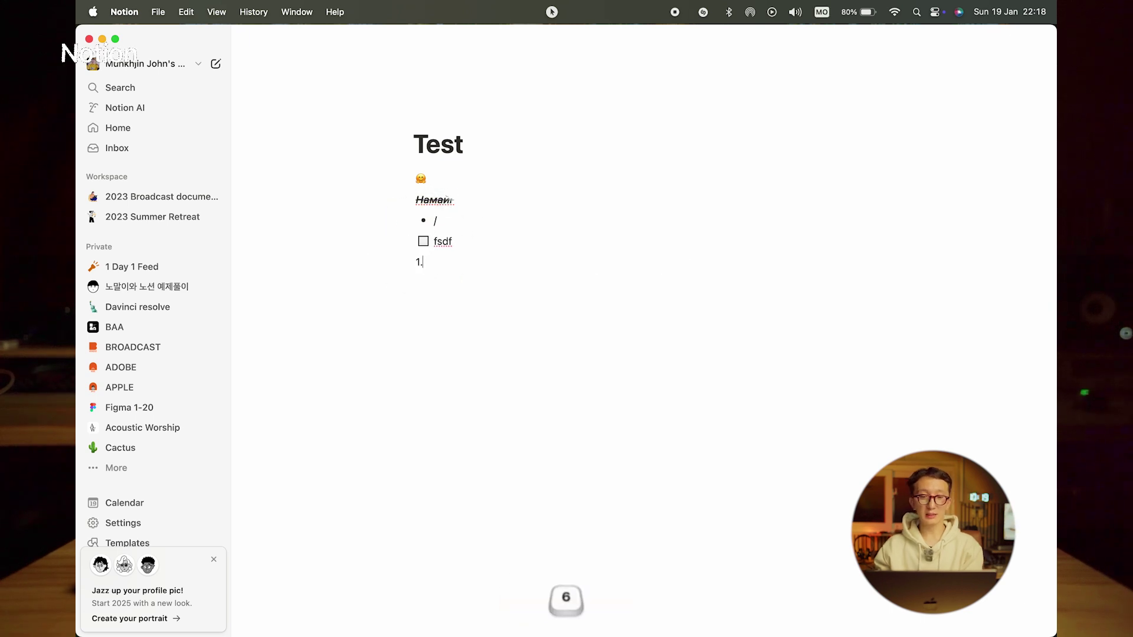
key("space")
key("Return")
type("1.")
key("space")
type("өыб")
key("Return")
key("Return")
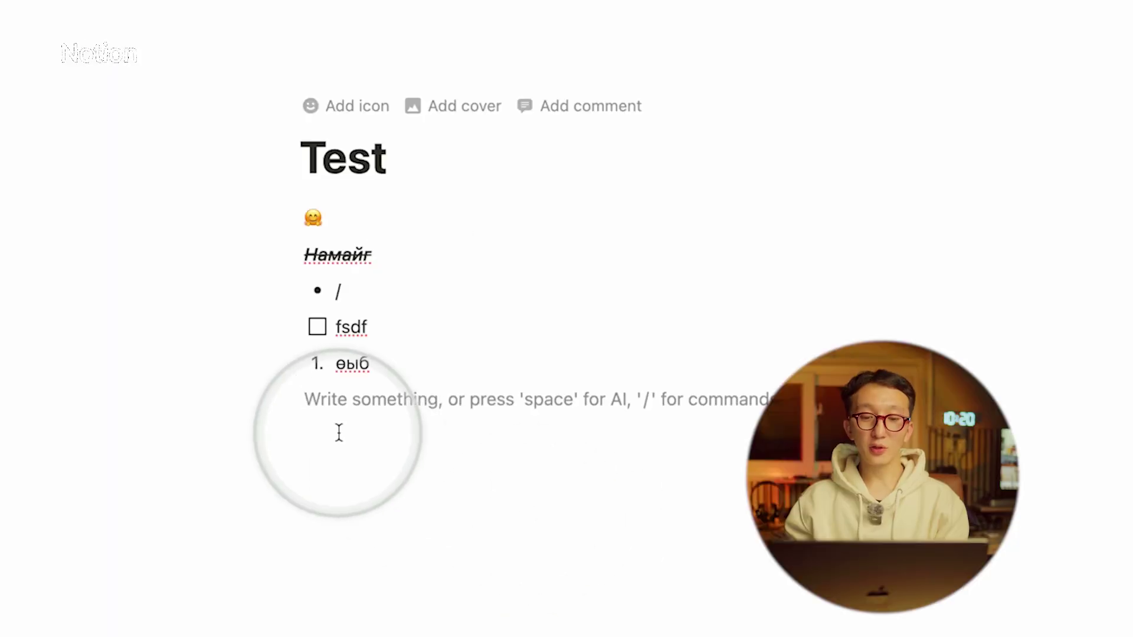
- Look up Heading 1 among the slash commands and turn the empty line into a Heading 1 with the "#" prefix
type("ы")
key("BackSpace")
type("/")
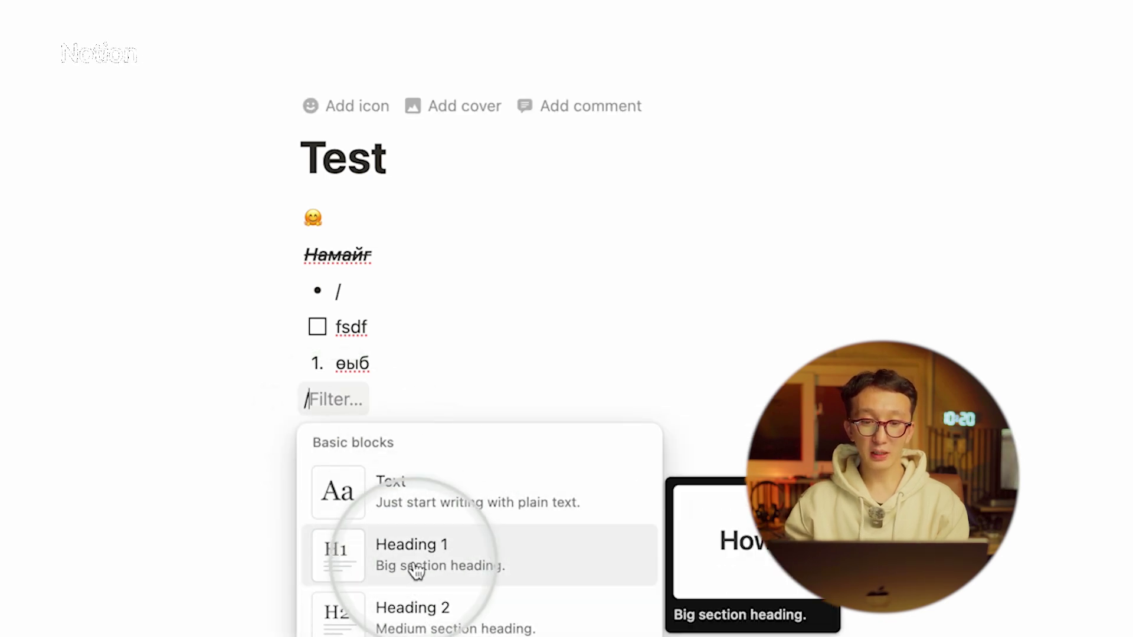
left_click(400, 403)
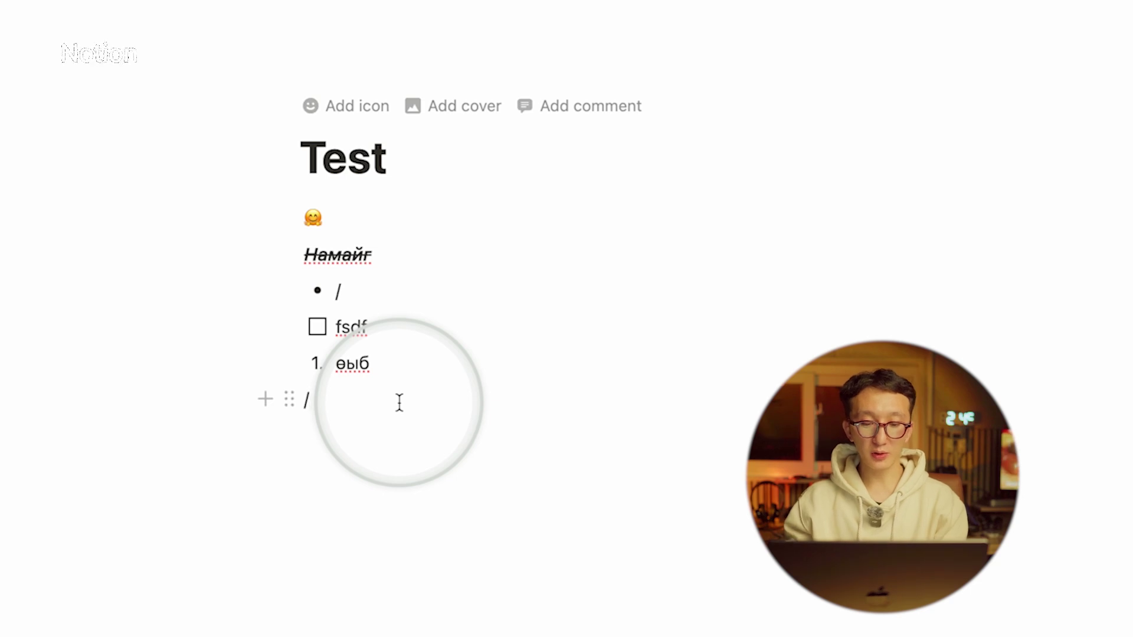
type("#")
key("BackSpace")
type("#")
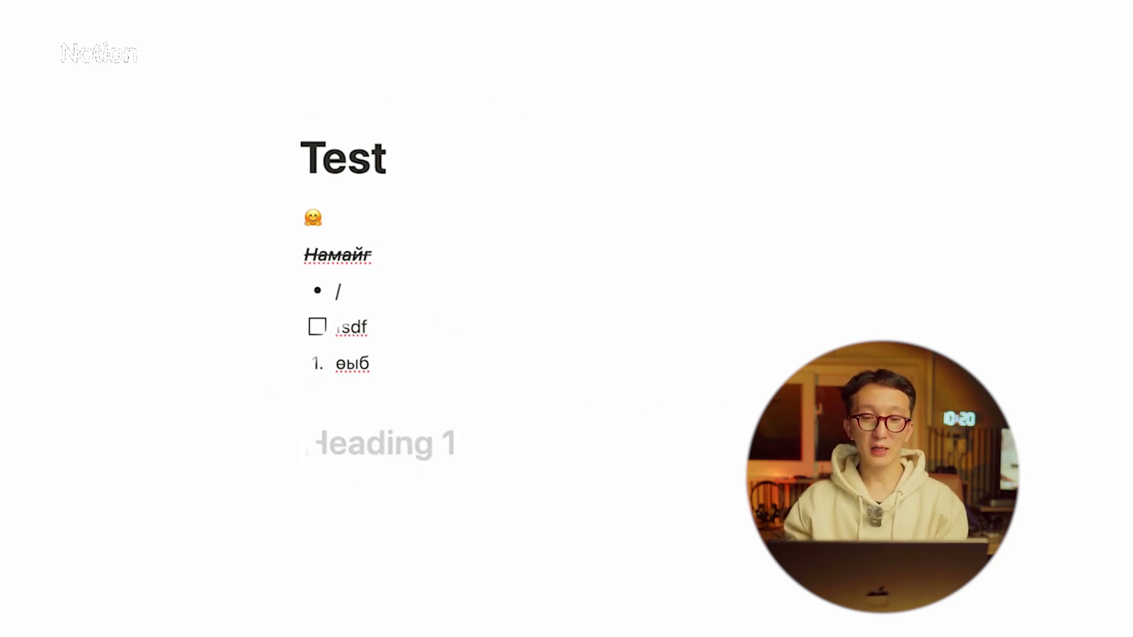
key("BackSpace")
- Turn the empty line below the numbered item into a Heading 2 with the "##" prefix
left_click(399, 402)
type("##")
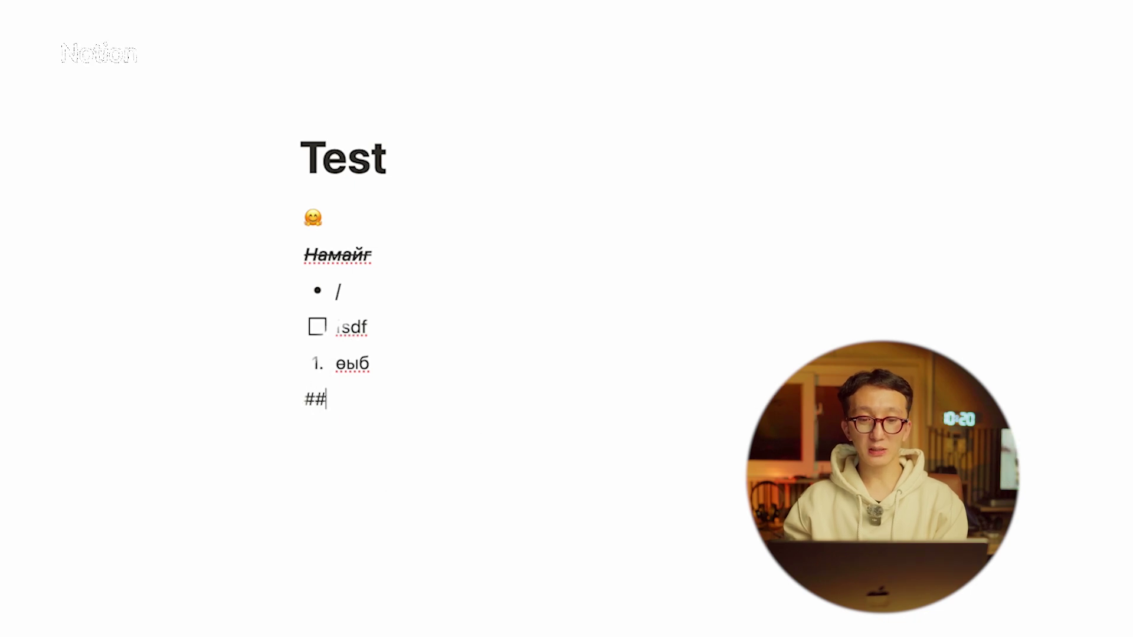
left_click(400, 403)
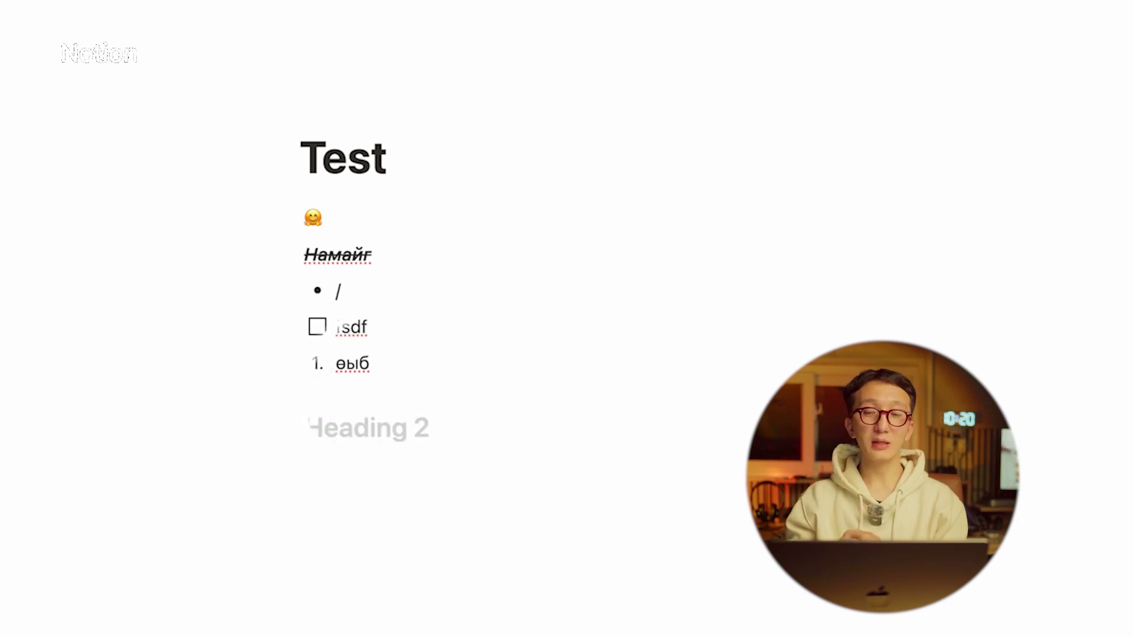
left_click(397, 401)
key("BackSpace")
type("##")
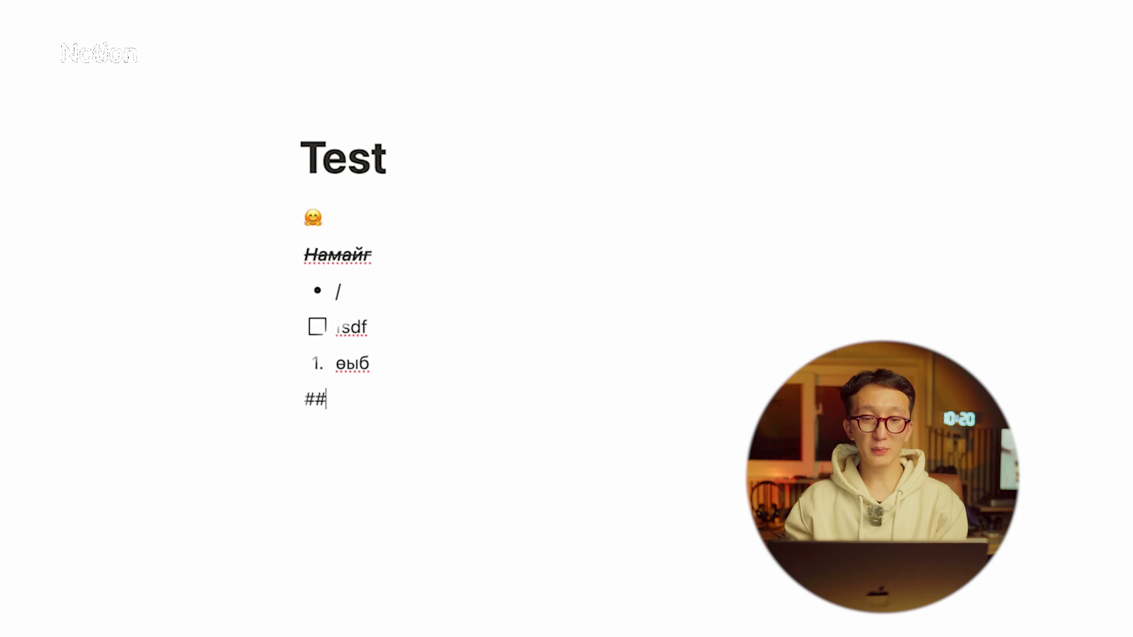
left_click(399, 402)
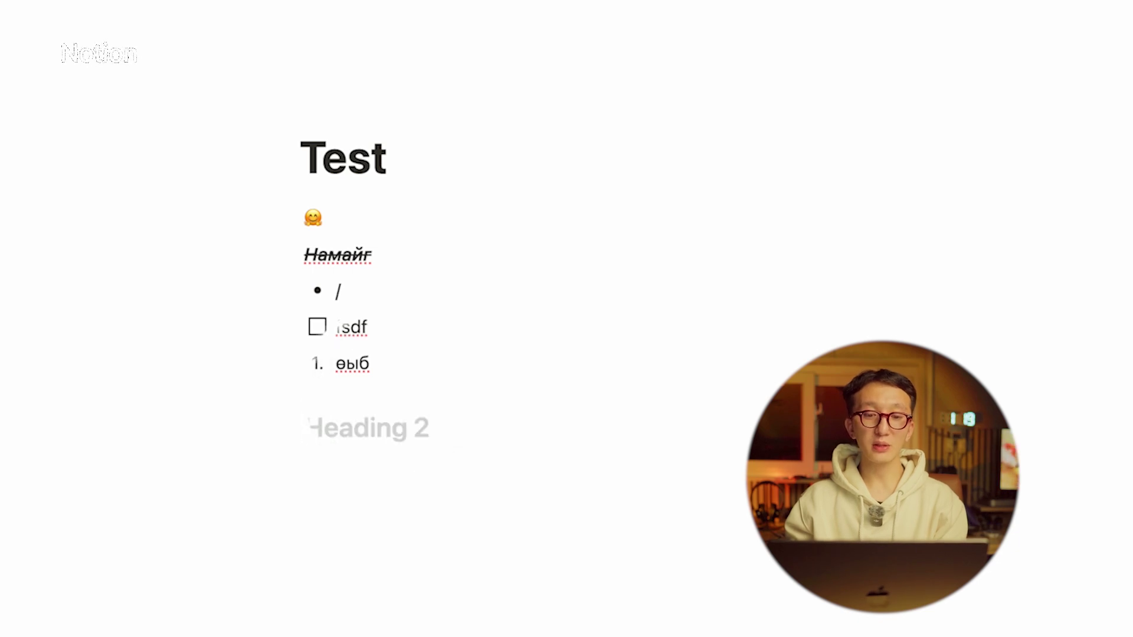
- Convert the line into a Heading 3 with the "###" prefix and write "fsdfsd" in it
left_click(398, 403)
key("BackSpace")
type("###")
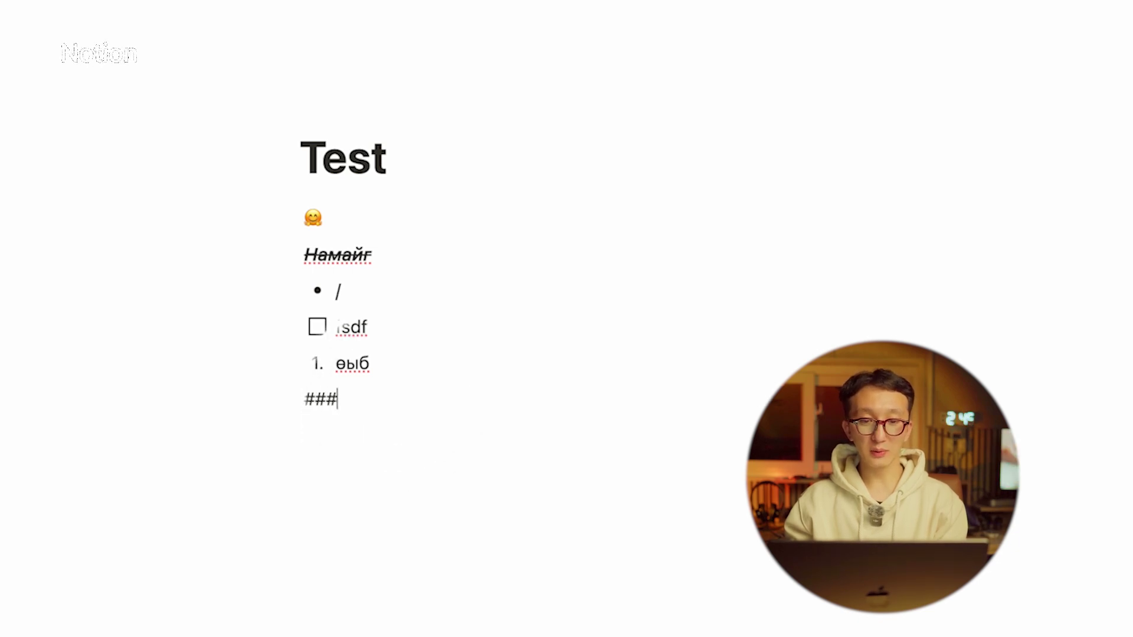
left_click(399, 402)
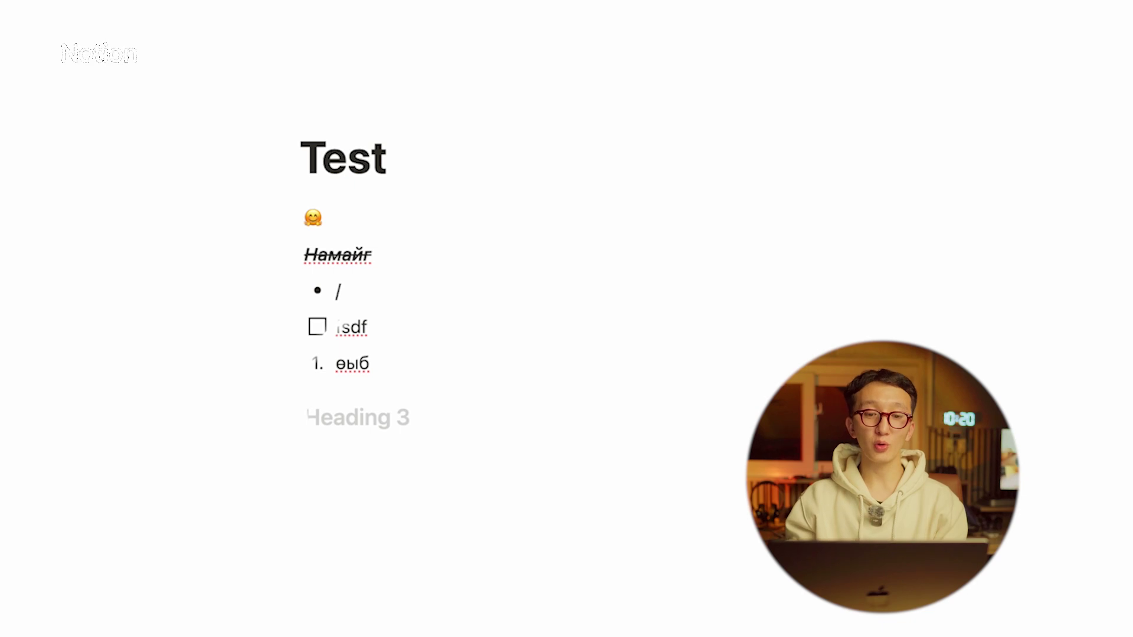
type("fsdfsd")
left_click(399, 402)
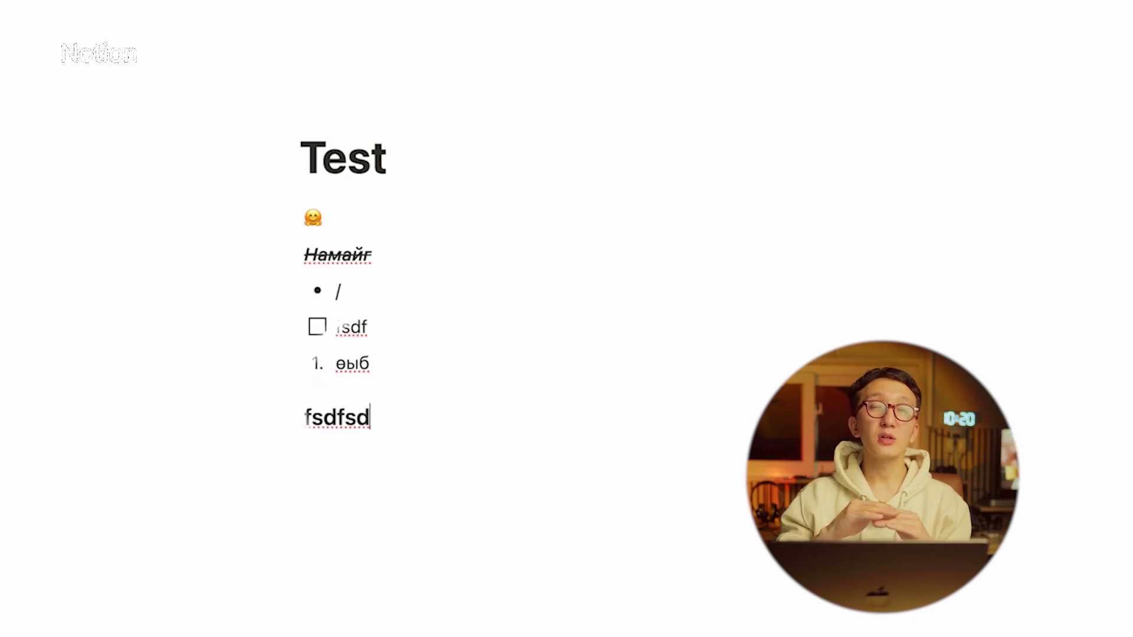
- Select the text "fsdfsd" in the Heading 3 line and delete it
left_click(399, 403)
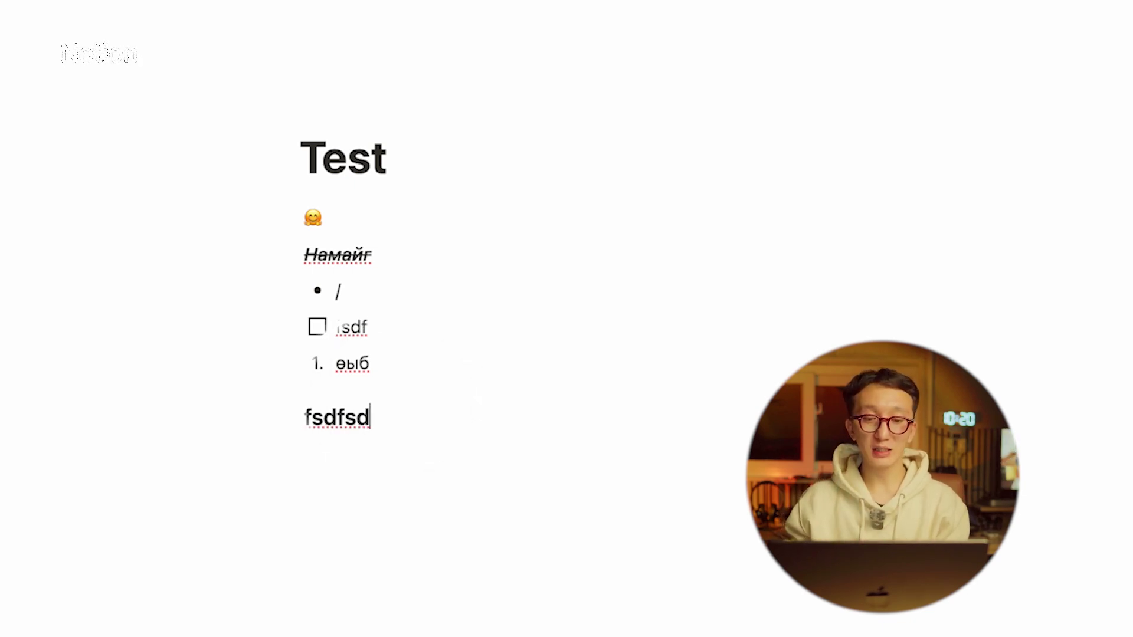
double_click(399, 403)
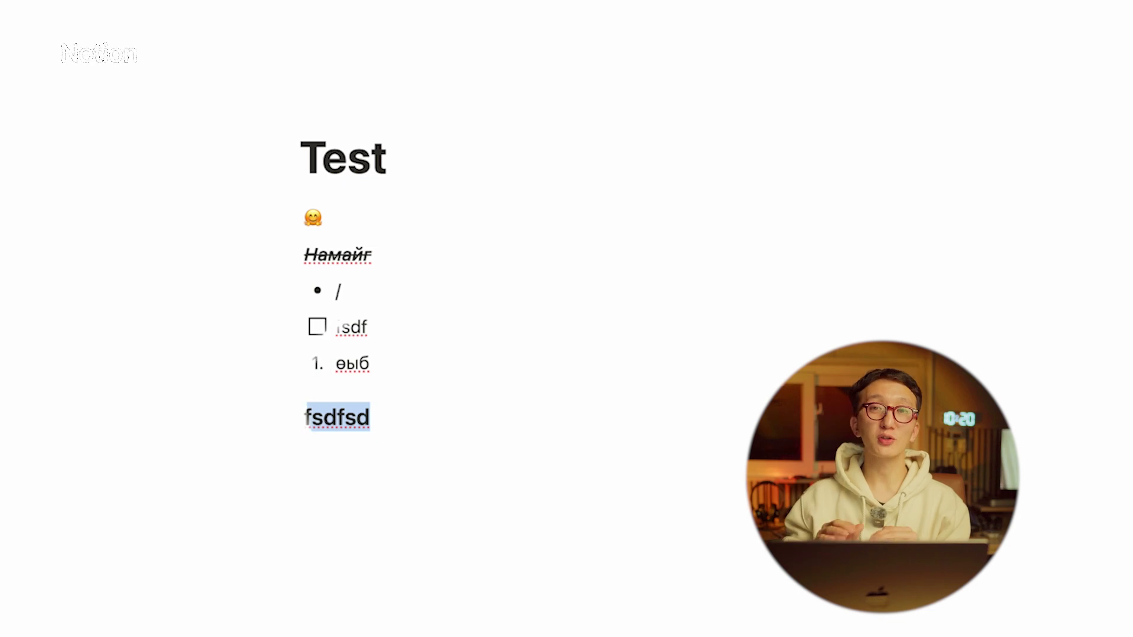
double_click(399, 402)
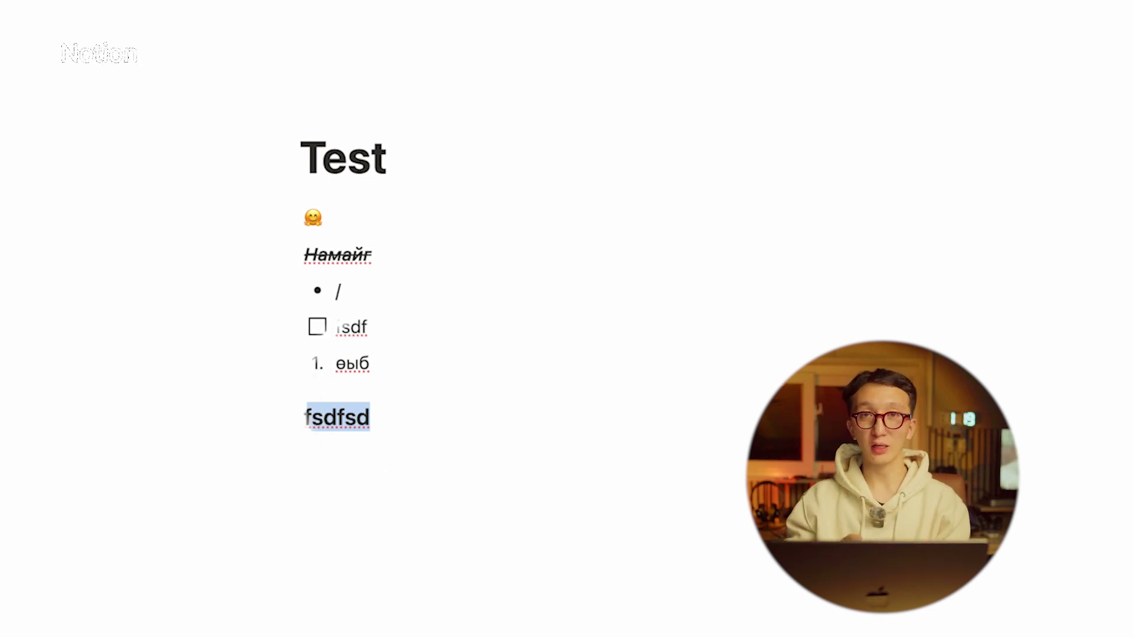
key("BackSpace")
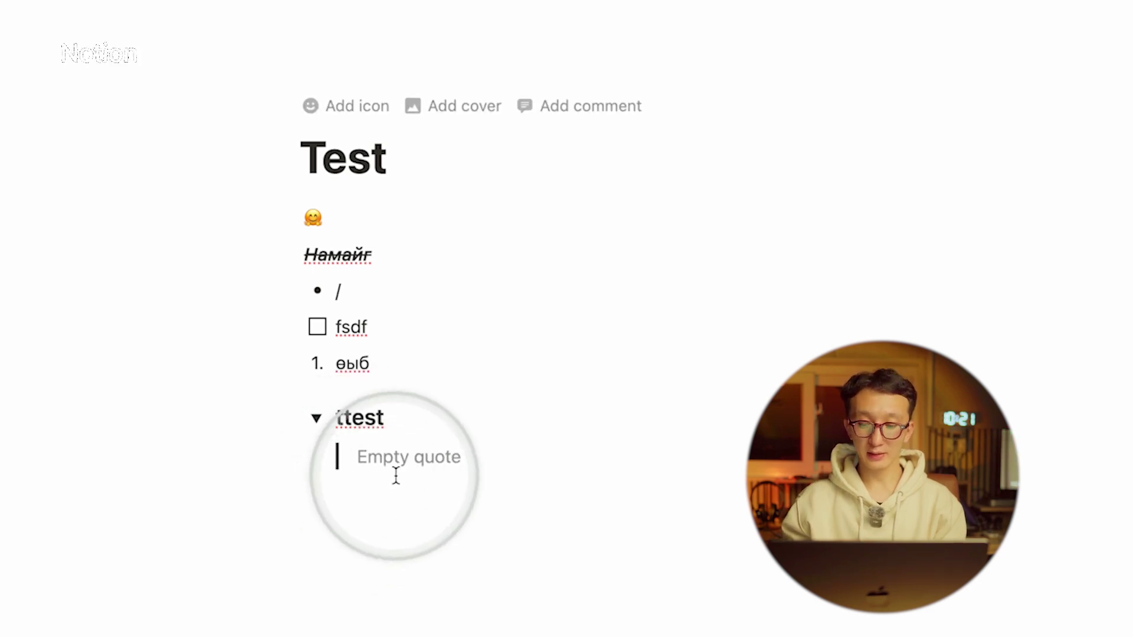
- Browse the slash commands from the empty quote inside the "ttest" toggle and start a new line below the toggle
type("/")
scroll(531, 566, "down", 3)
scroll(532, 561, "down", 3)
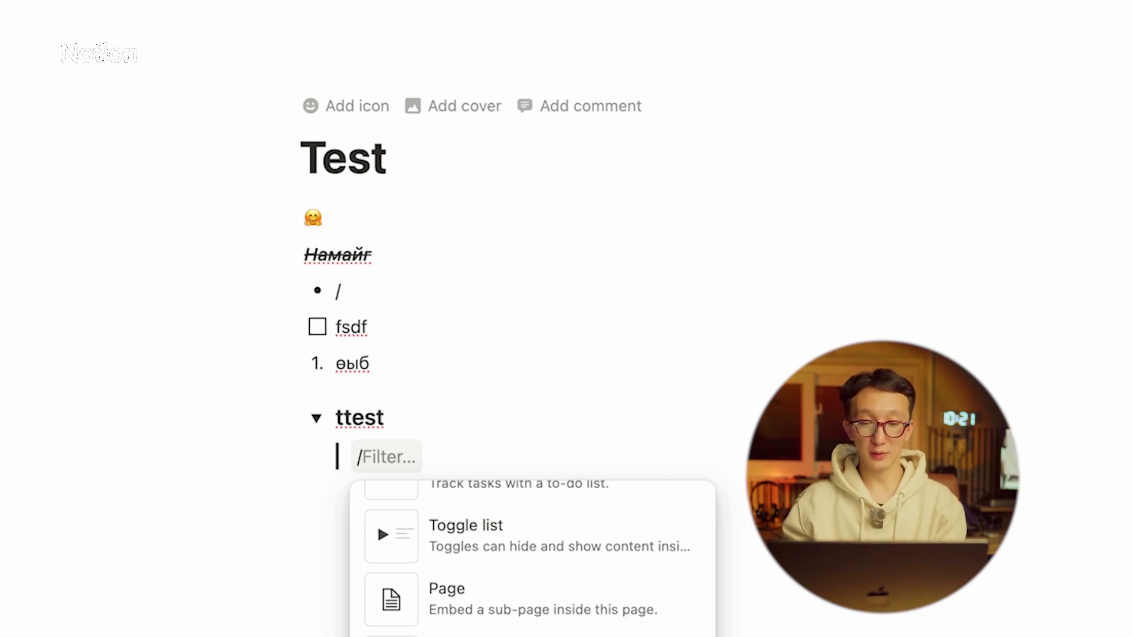
left_click(362, 477)
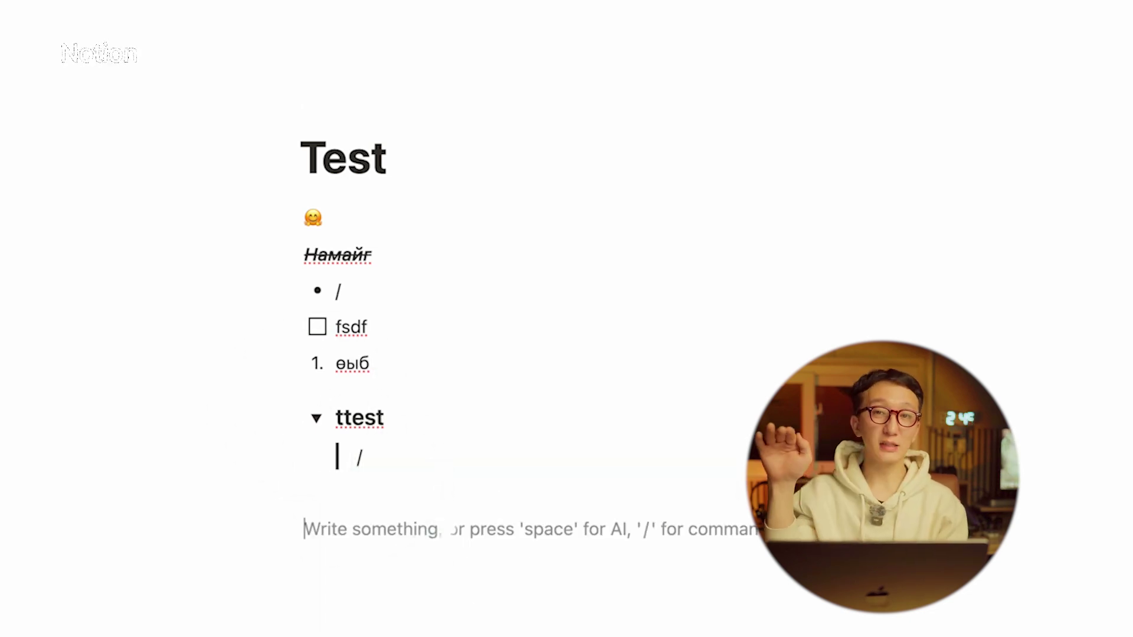
- Insert a divider on the empty line below the "ttest" toggle using the "---" shorthand
left_click(364, 480)
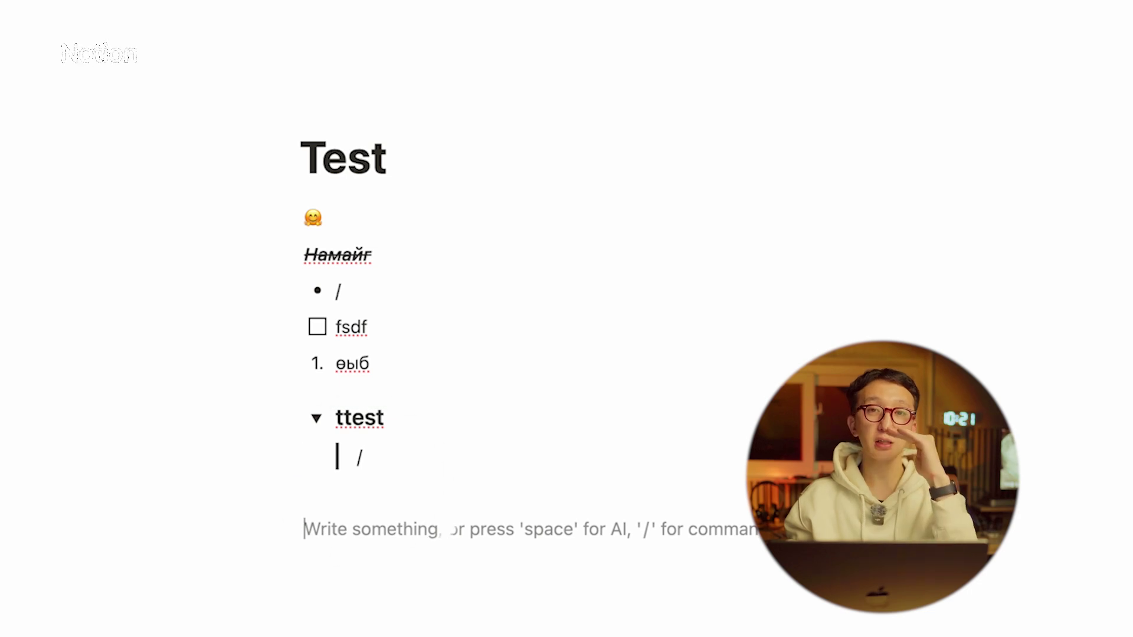
left_click(364, 481)
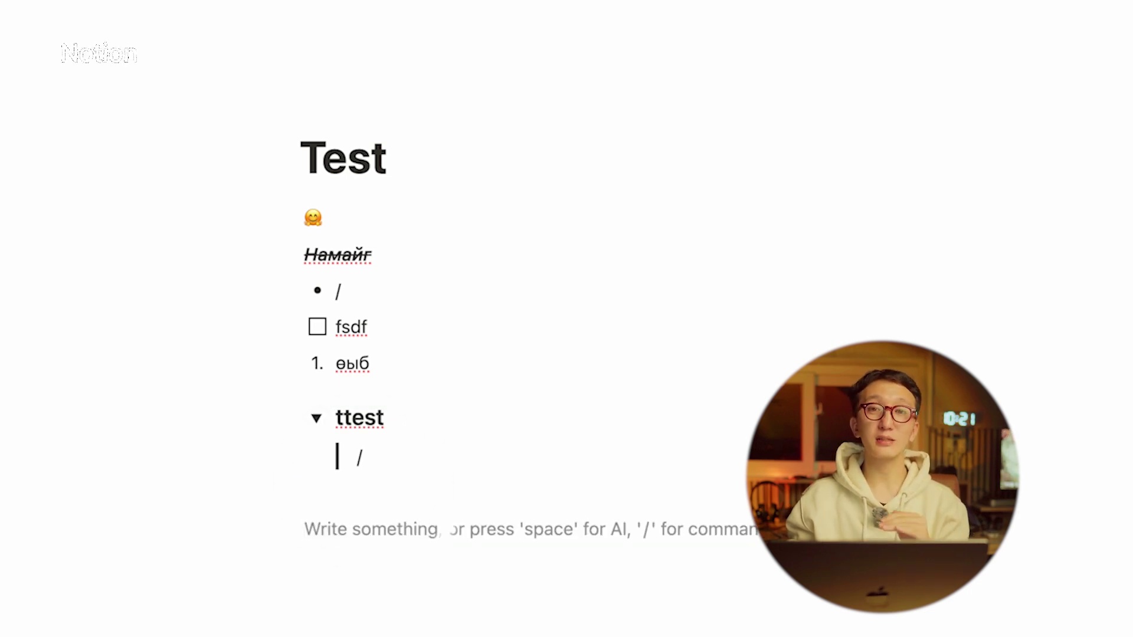
left_click(363, 479)
type("---")
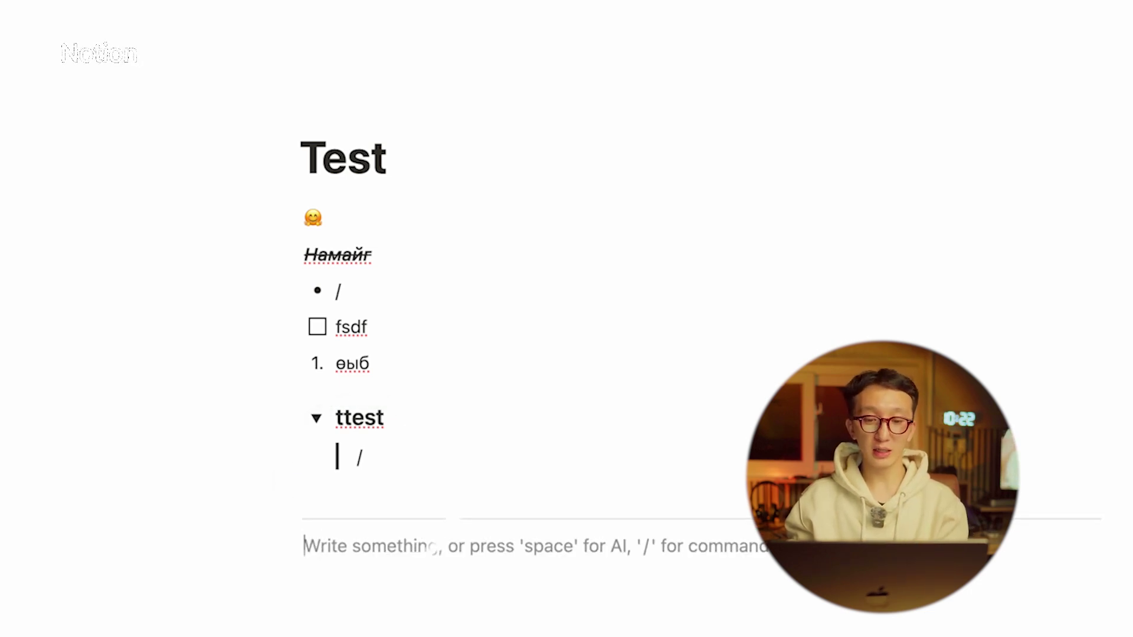